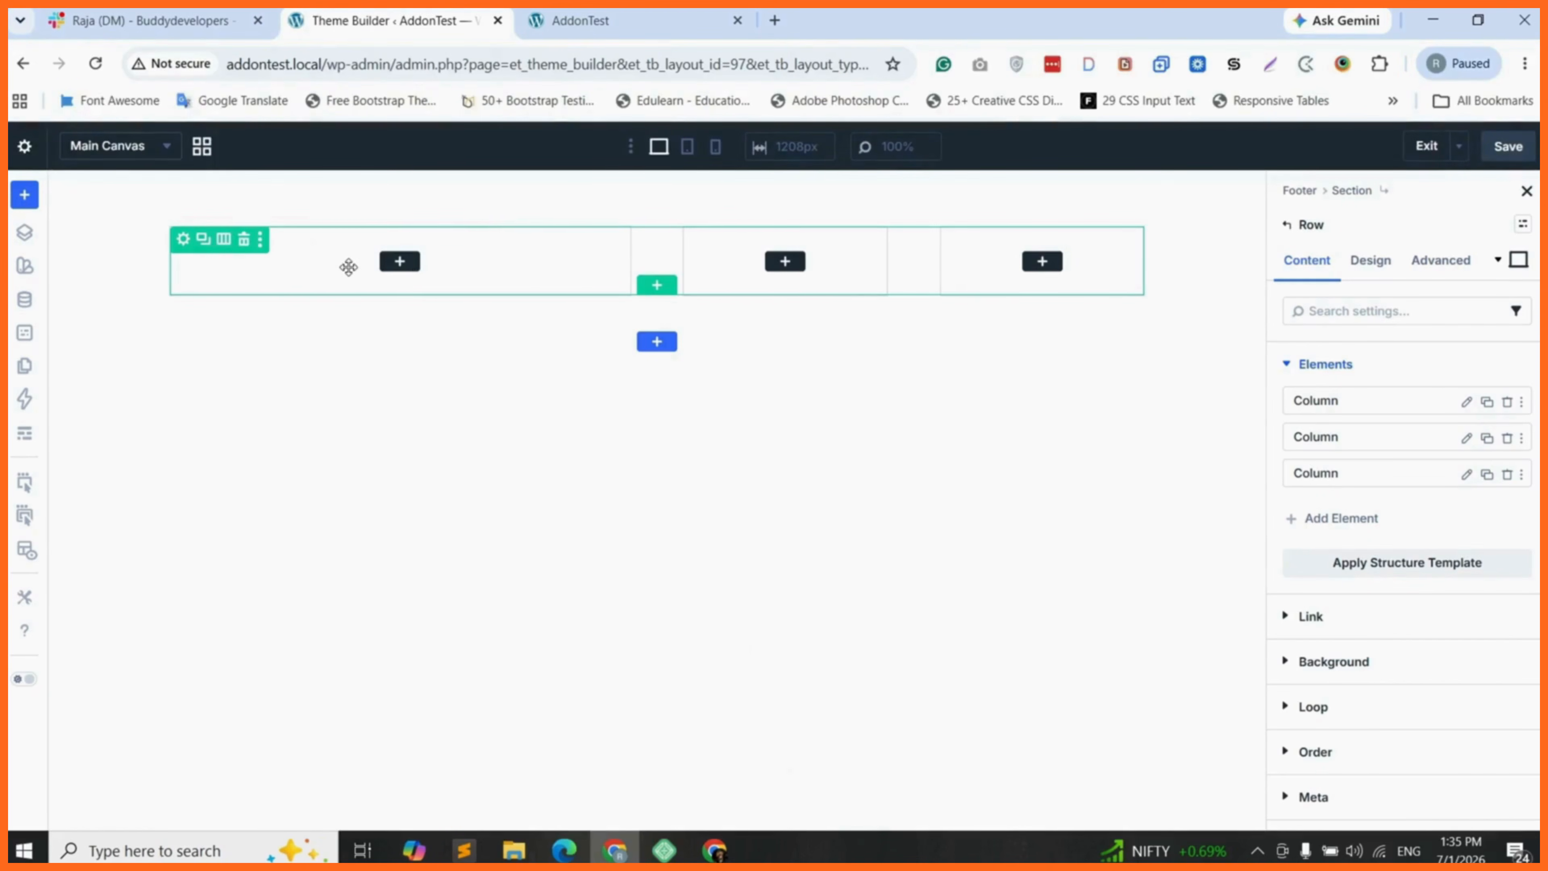
- Add an Image module to the row's first column, using the BuddyDirectory logo from the media library
{"action": "left_click", "coordinate": [399, 261]}
{"action": "type", "text": "image"}
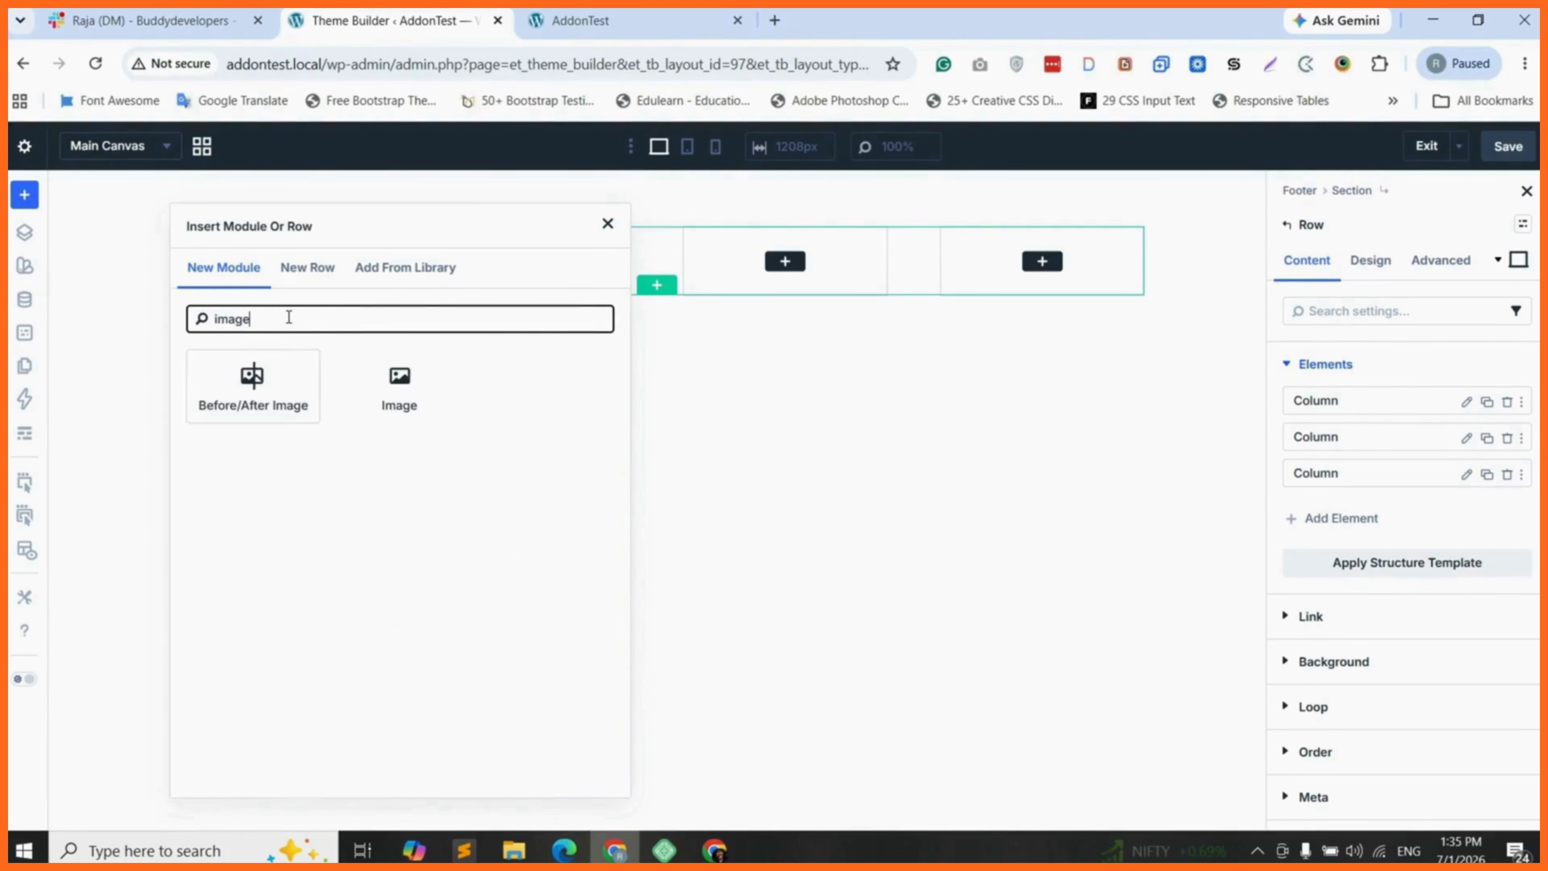
{"action": "left_click", "coordinate": [378, 390]}
{"action": "left_click", "coordinate": [1286, 565]}
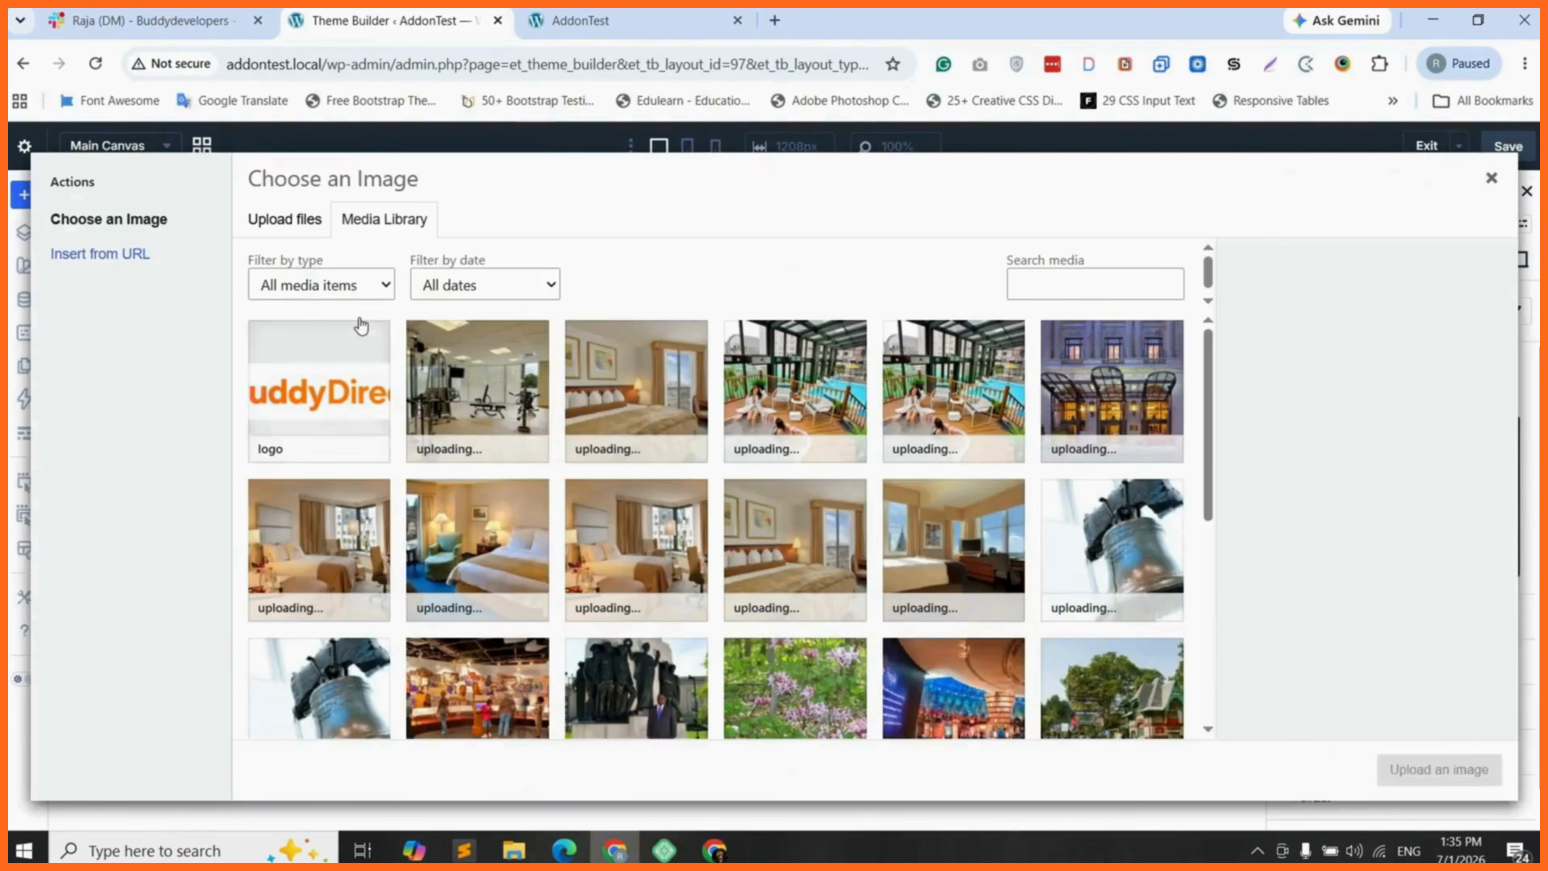
{"action": "left_click", "coordinate": [318, 388]}
{"action": "left_click", "coordinate": [1439, 765]}
- Set the logo image's width to 350 px
{"action": "left_click", "coordinate": [1371, 259]}
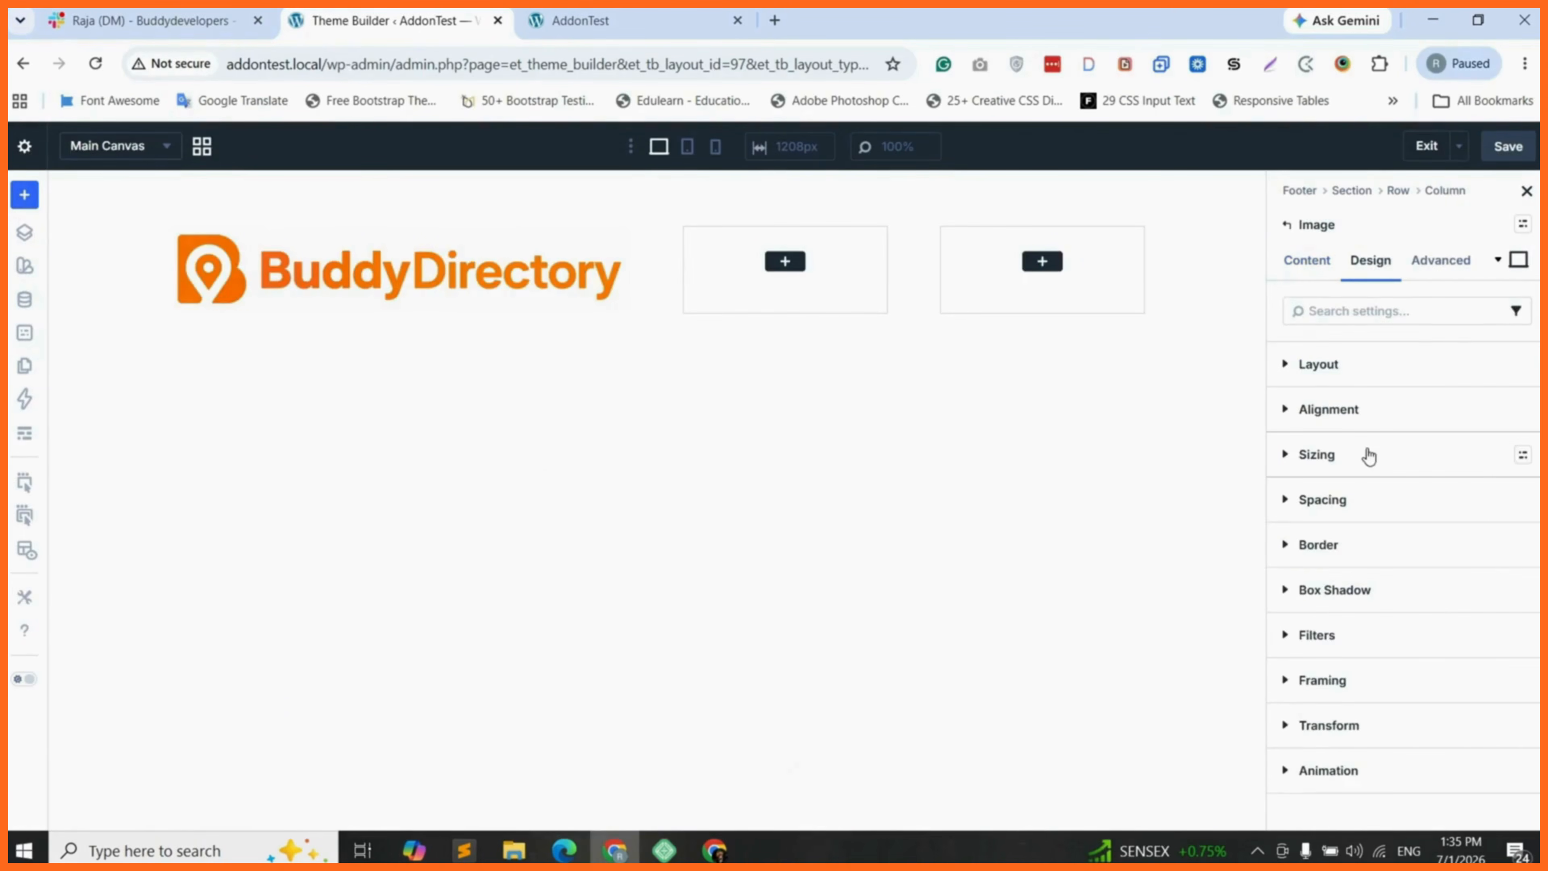
{"action": "left_click", "coordinate": [1365, 453]}
{"action": "left_click", "coordinate": [1330, 646]}
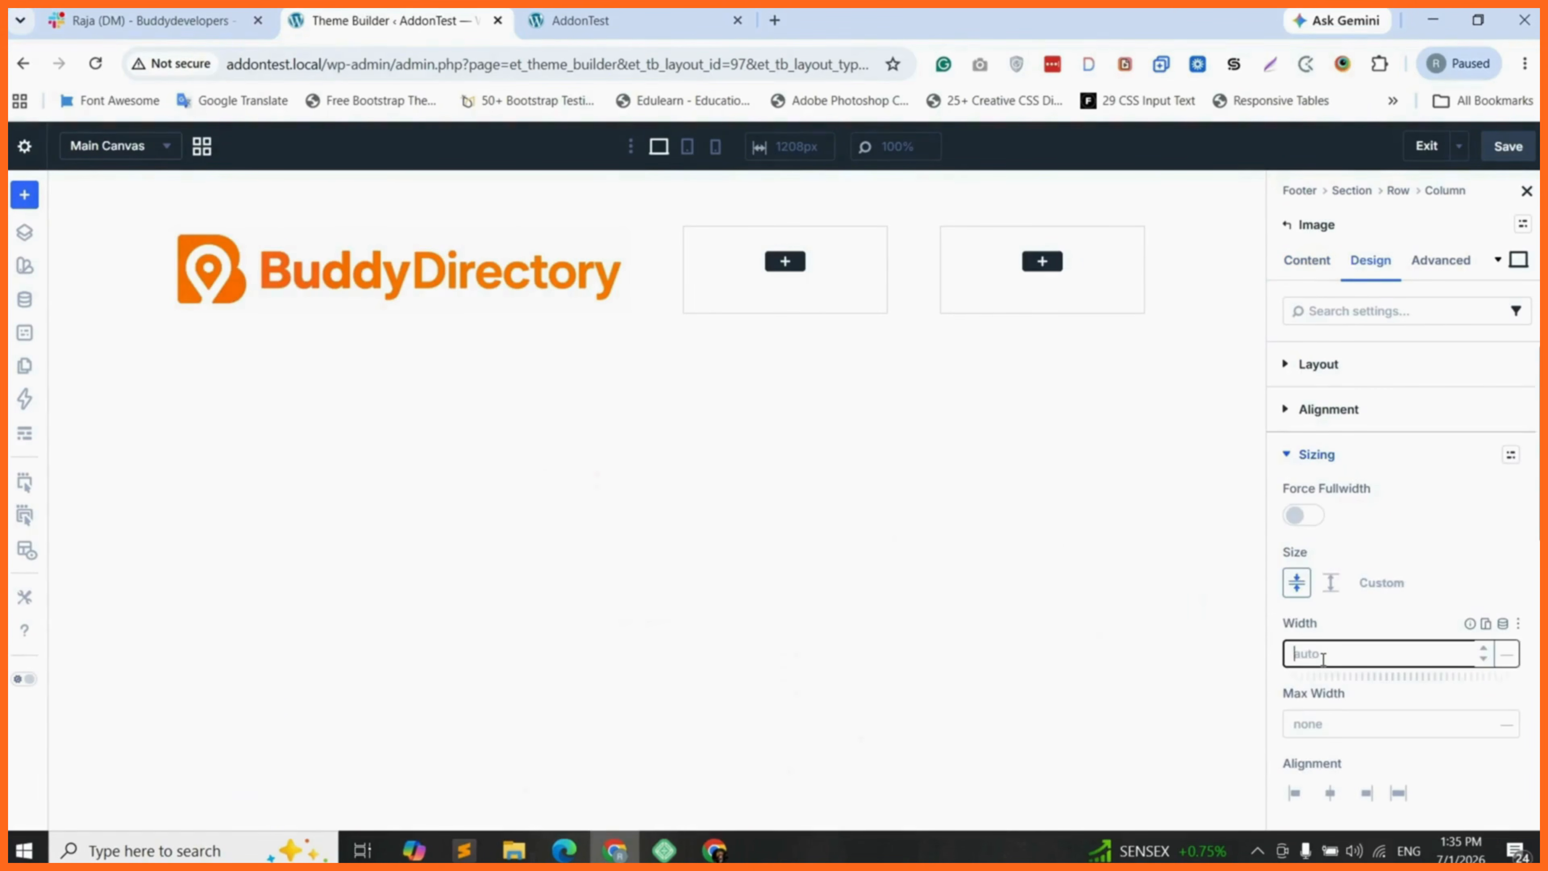
{"action": "type", "text": "350"}
{"action": "left_click", "coordinate": [1507, 654]}
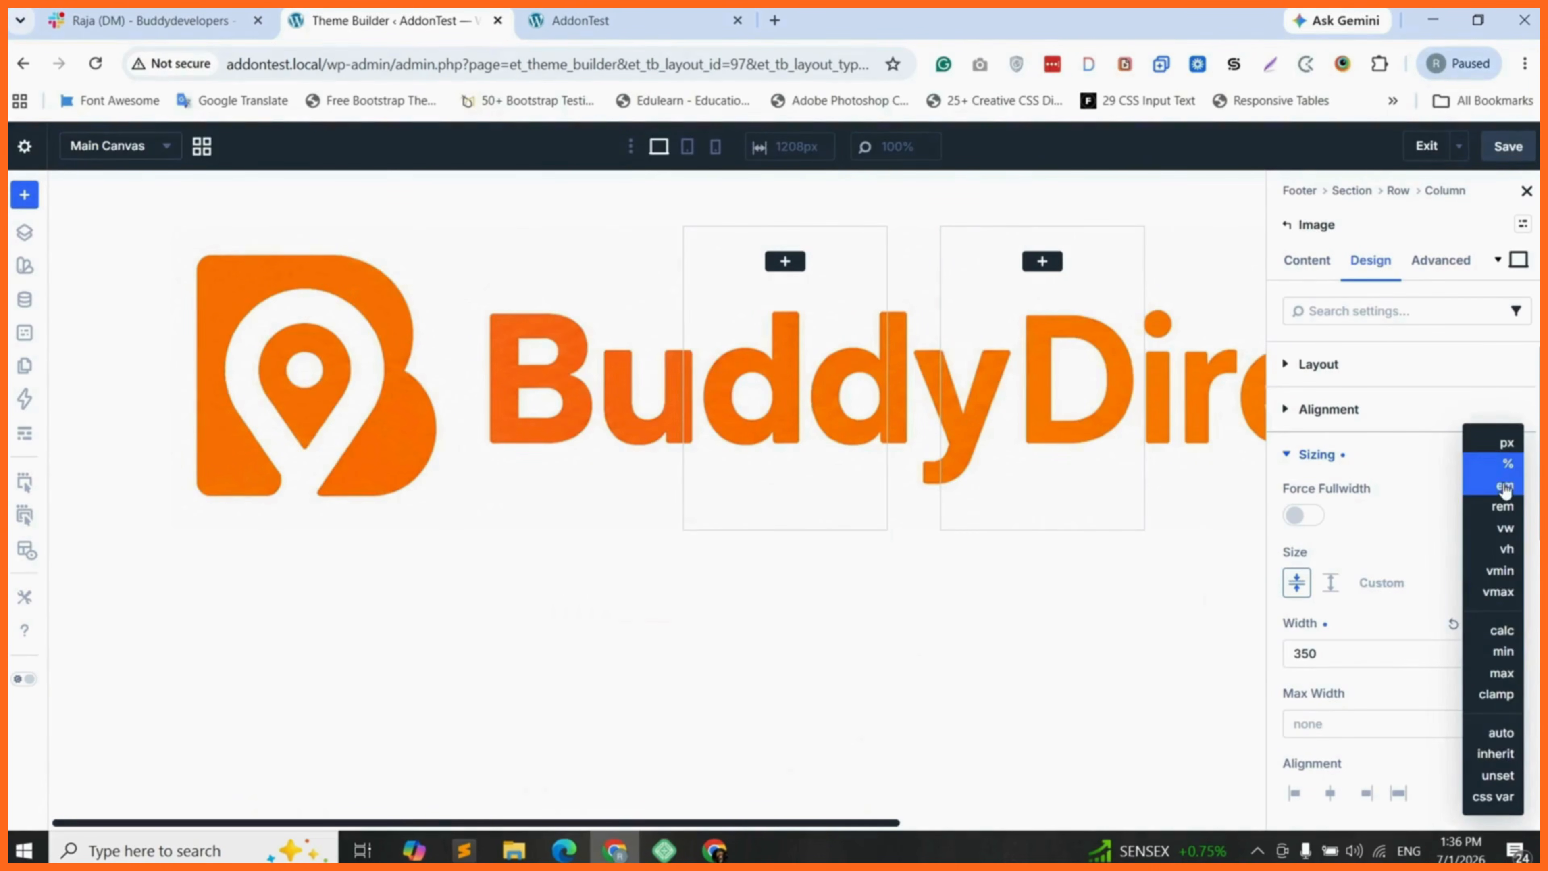
{"action": "left_click", "coordinate": [1501, 450]}
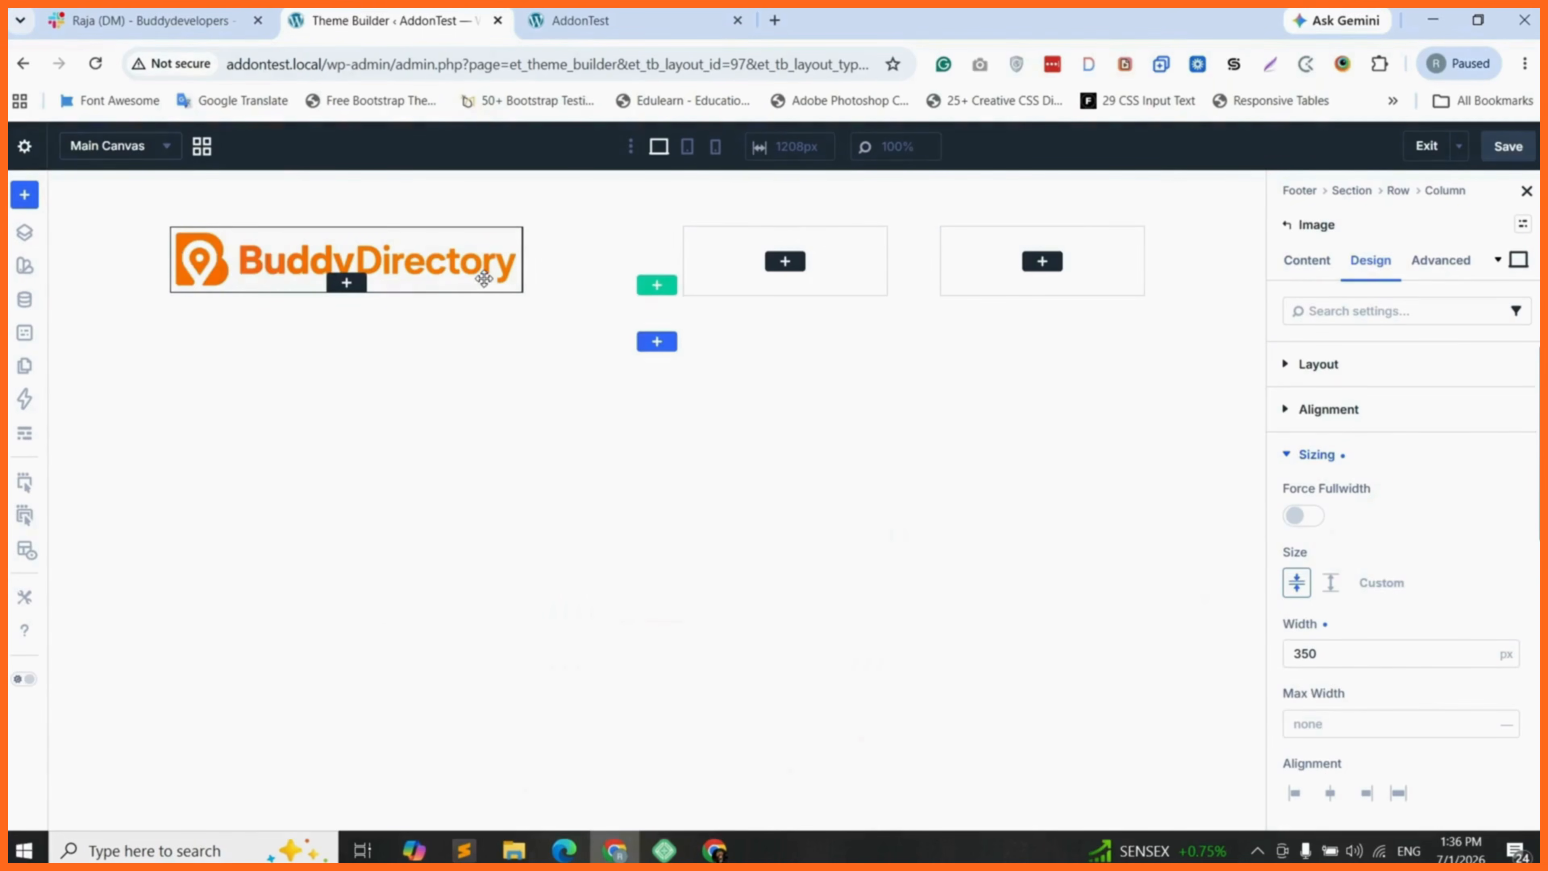
- Add a Text module with its placeholder content directly below the logo in the first column
{"action": "left_click", "coordinate": [347, 283]}
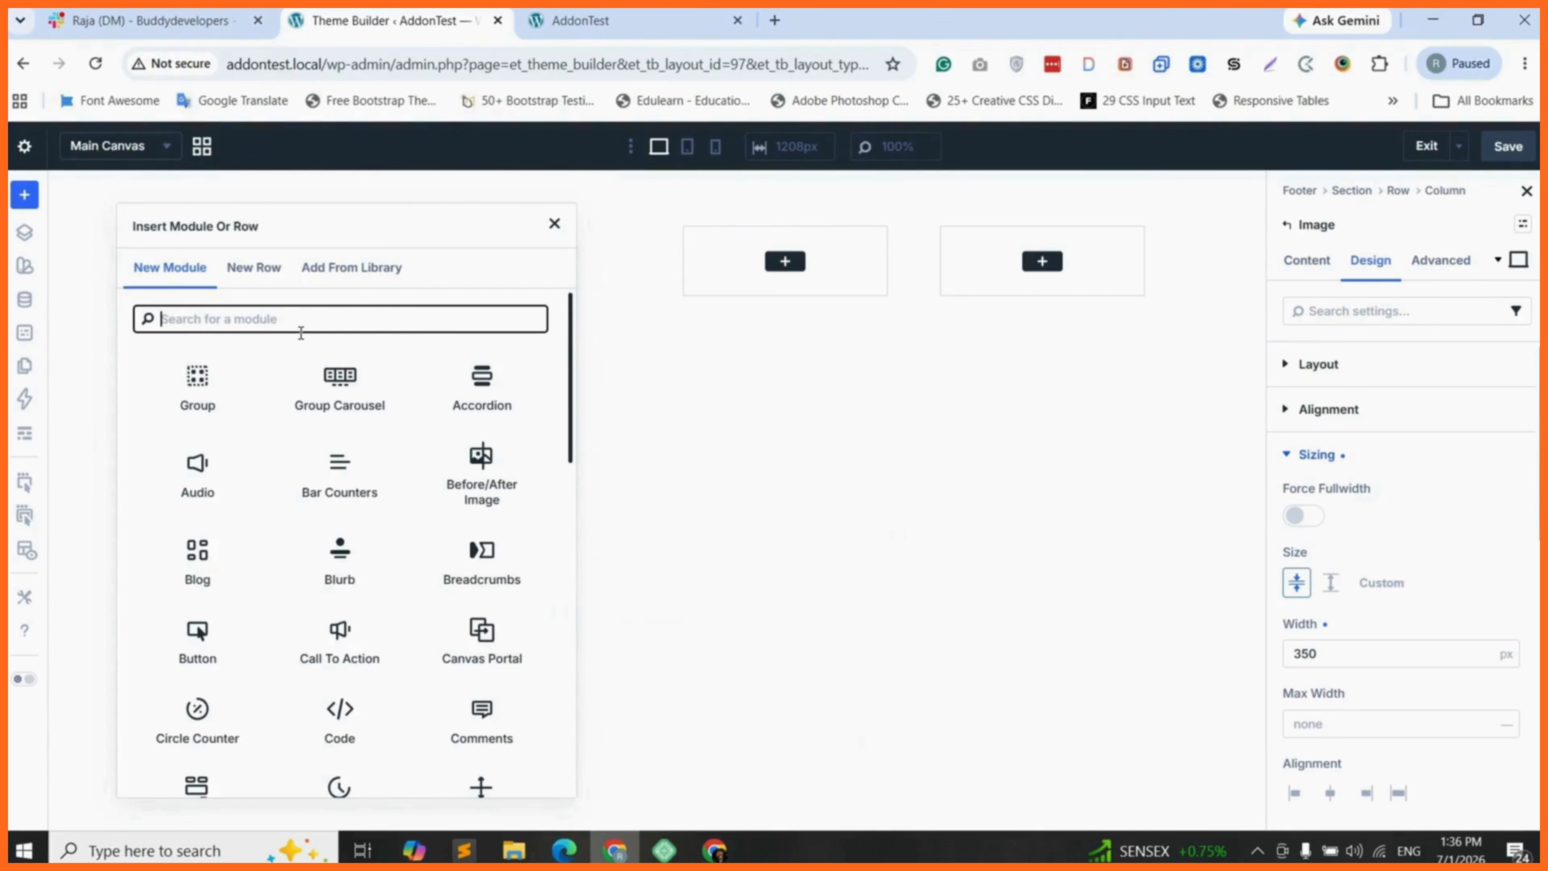
{"action": "type", "text": "tex"}
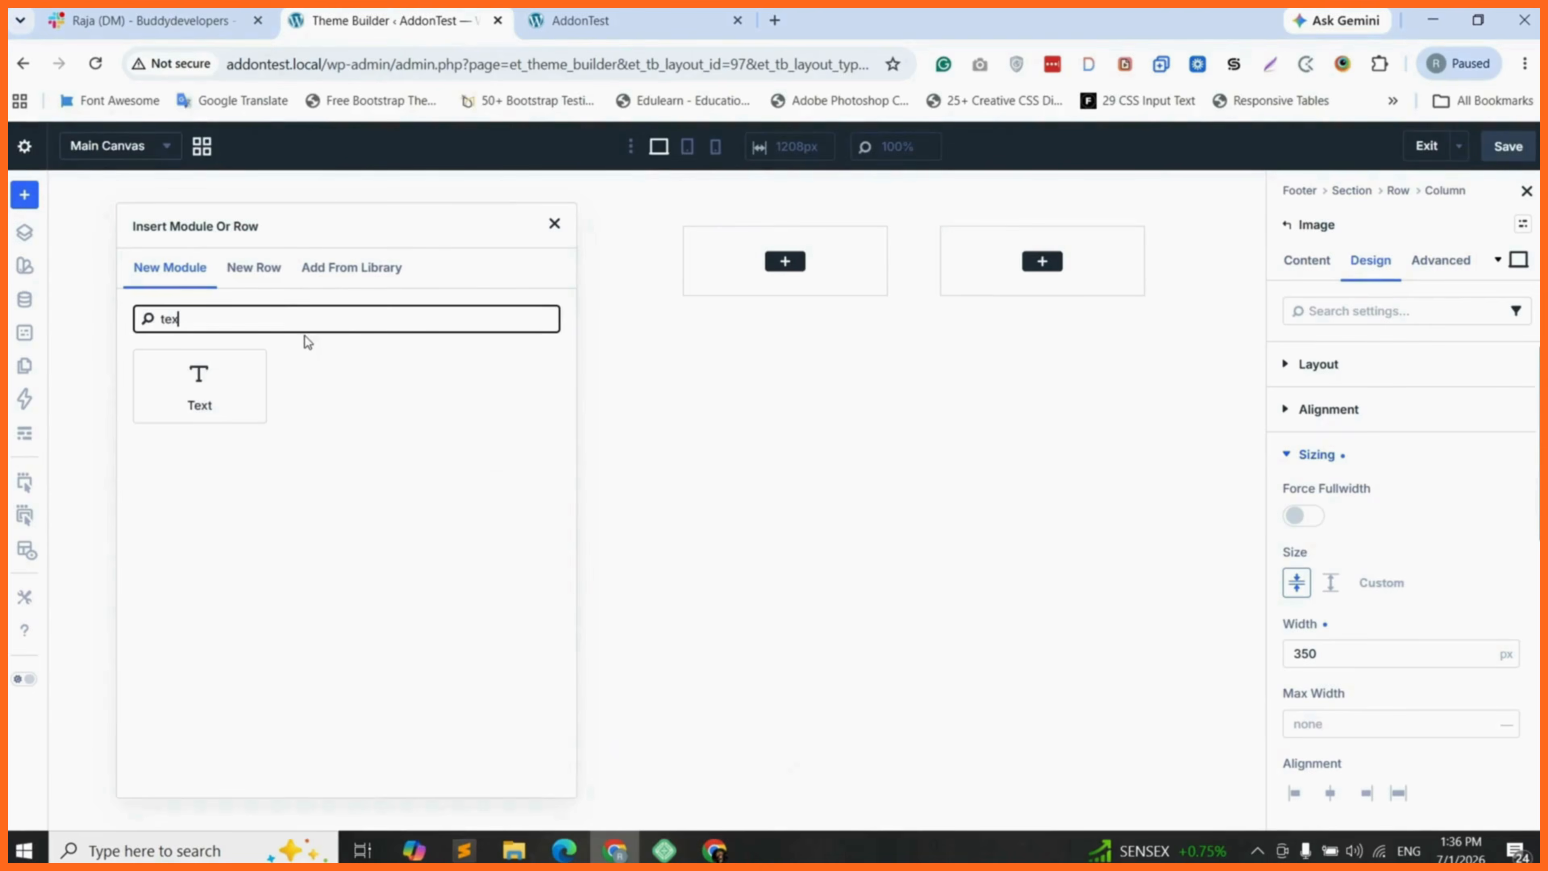
{"action": "left_click", "coordinate": [237, 378]}
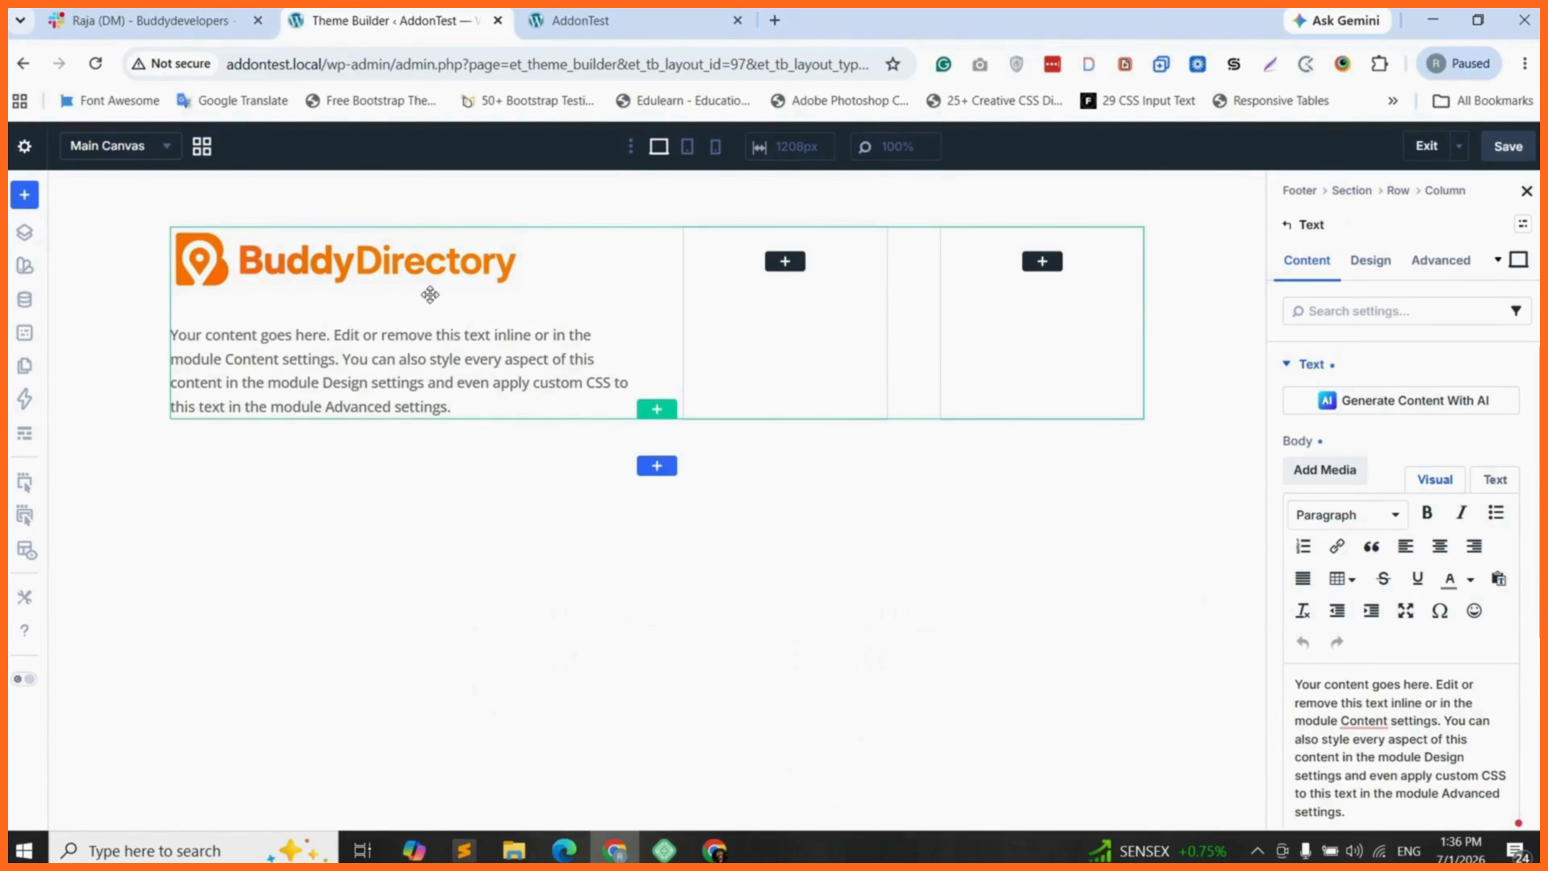
- Add a Heading module to the second column and set its text to "Quick Links"
{"action": "left_click", "coordinate": [785, 264]}
{"action": "type", "text": "head"}
{"action": "left_click", "coordinate": [689, 376]}
{"action": "triple_click", "coordinate": [747, 263]}
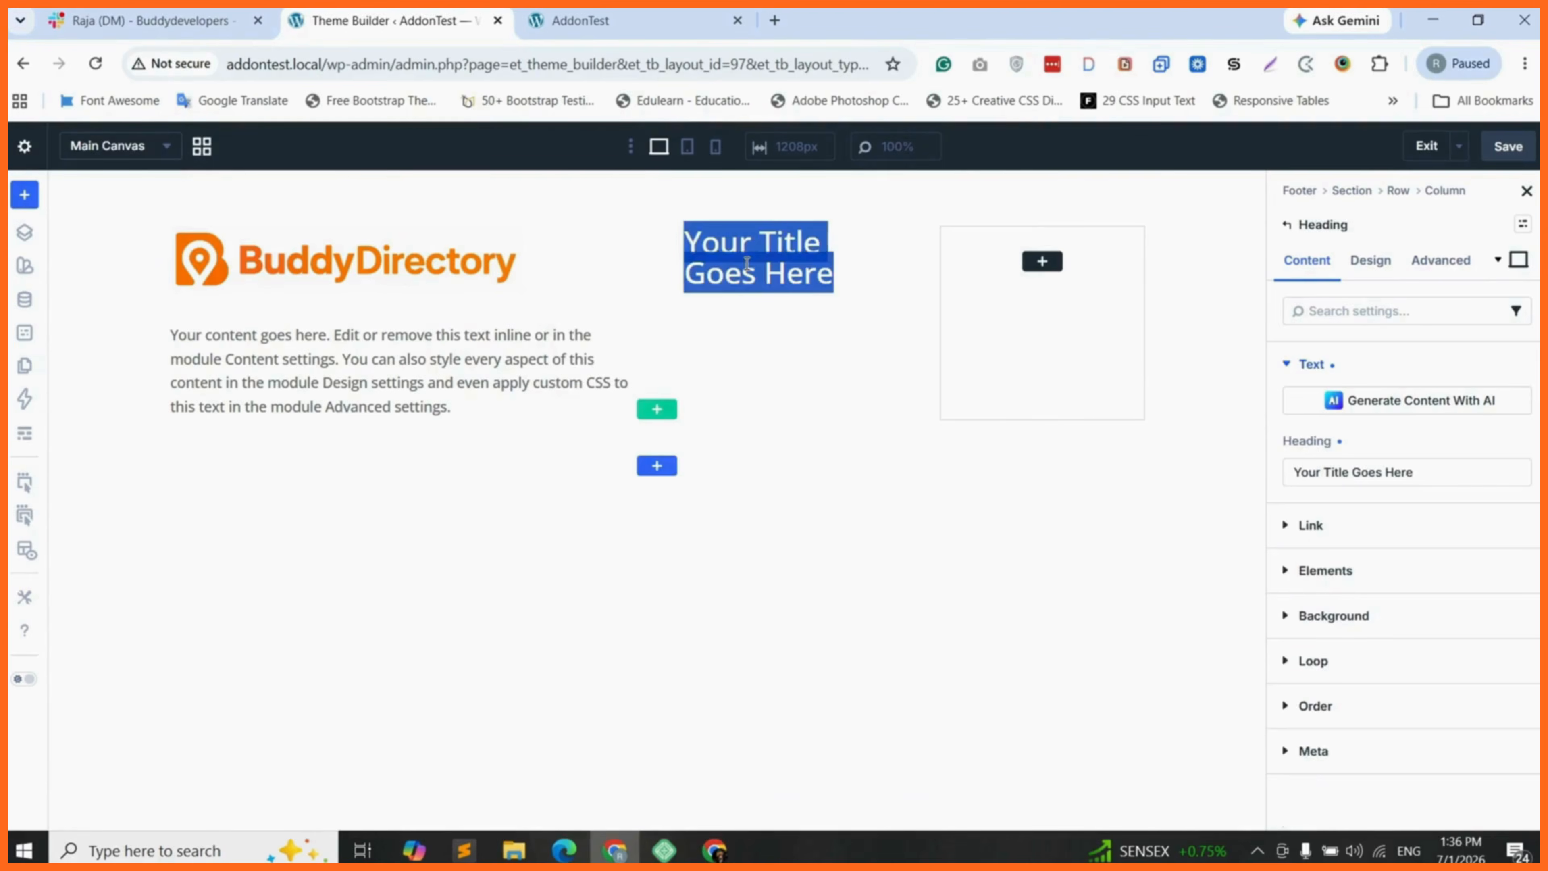
{"action": "type", "text": "Quick"}
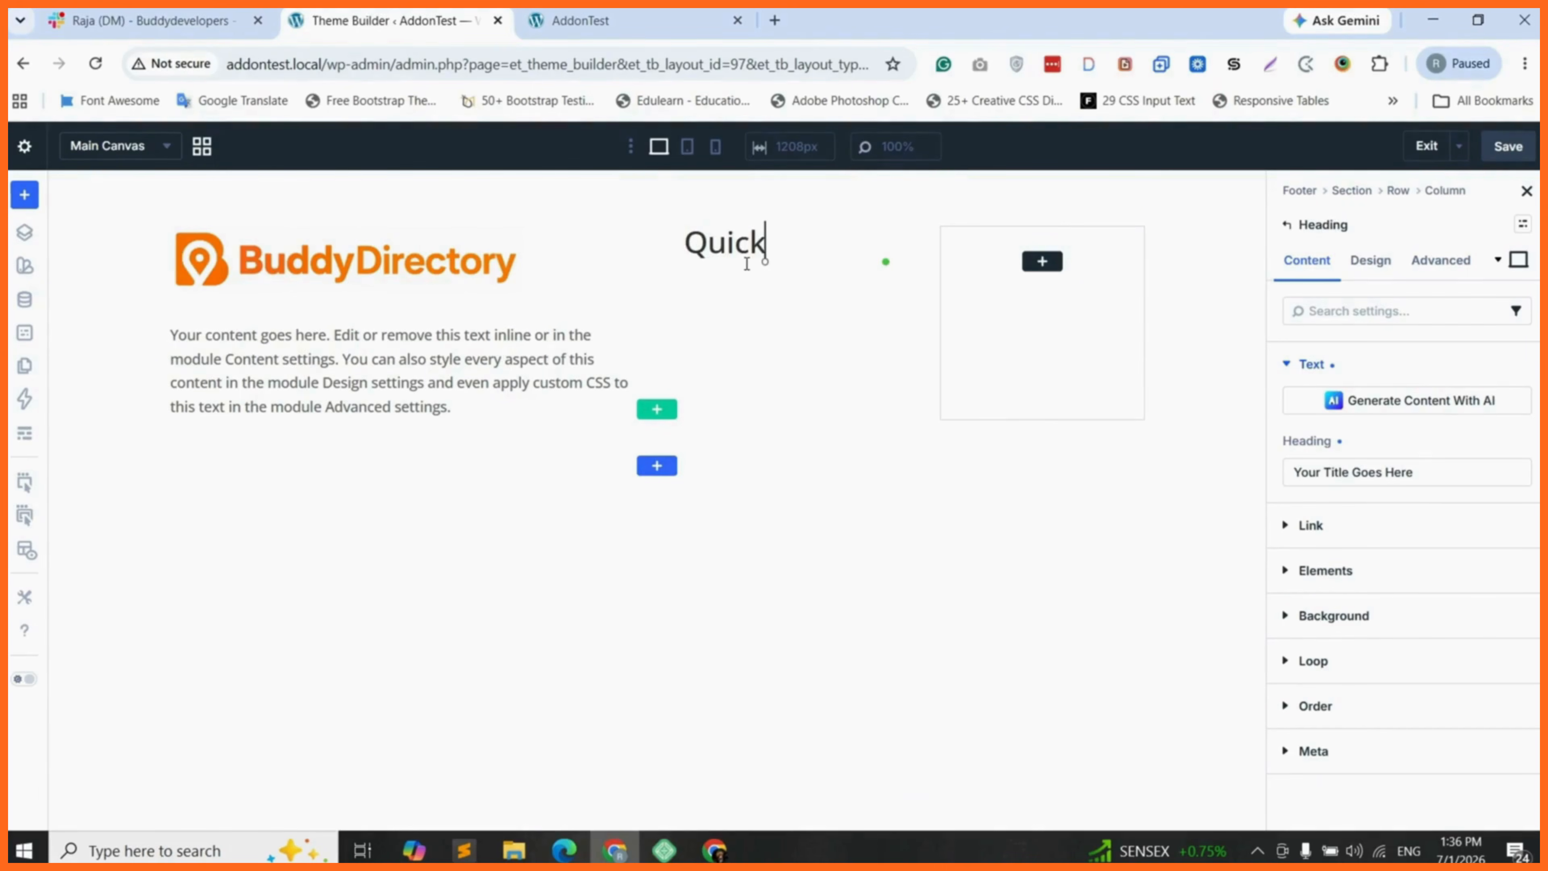
{"action": "type", "text": " Links"}
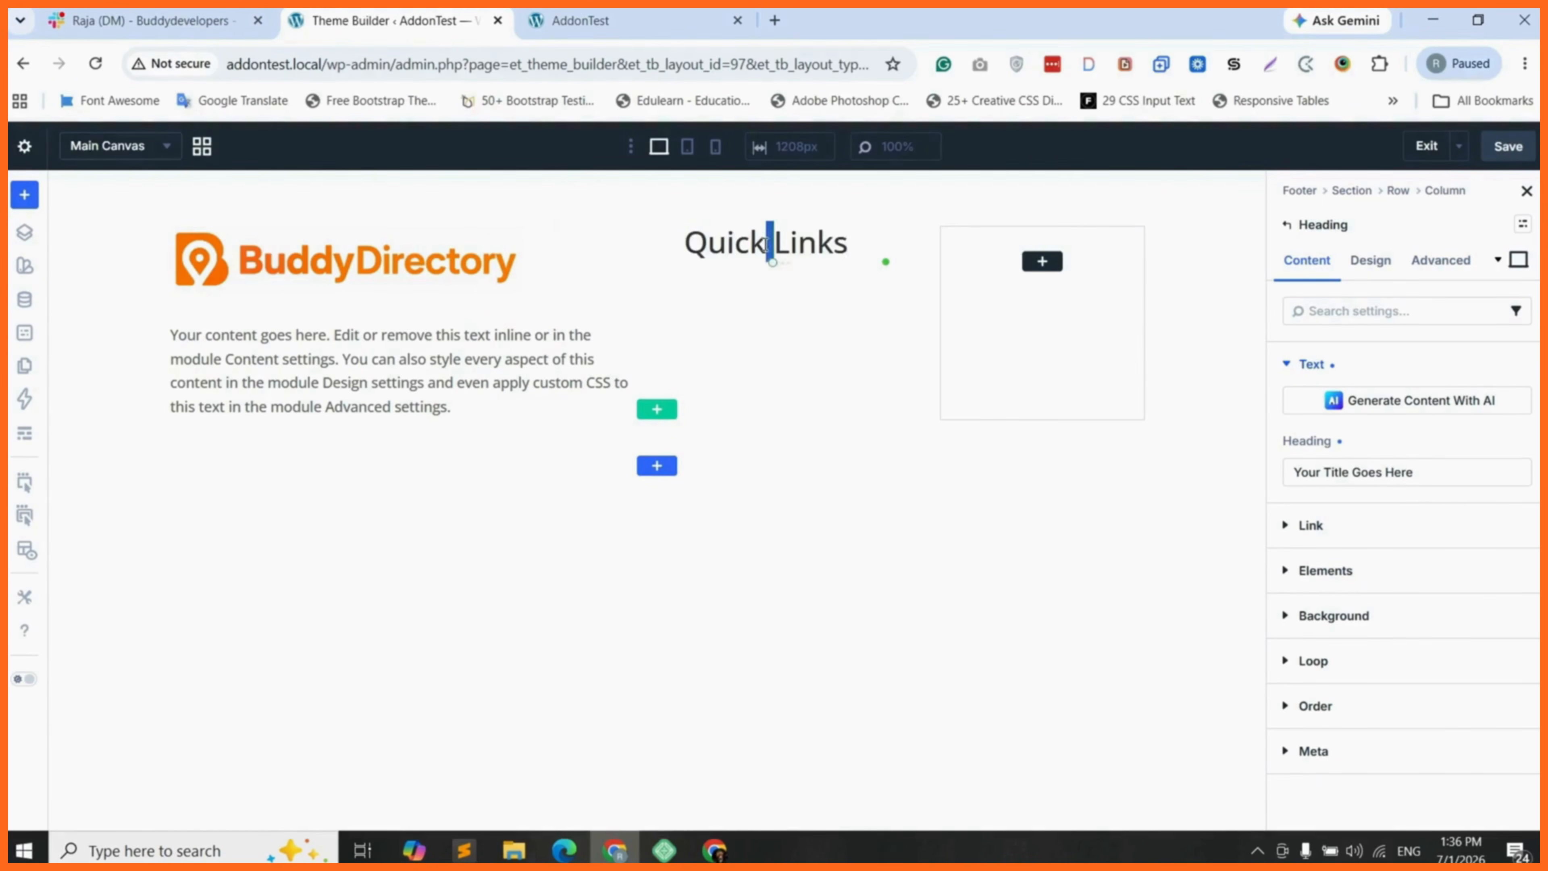
{"action": "triple_click", "coordinate": [767, 243]}
- Set the Quick Links heading to level H4 with a Semi Bold font weight
{"action": "left_click", "coordinate": [1371, 269]}
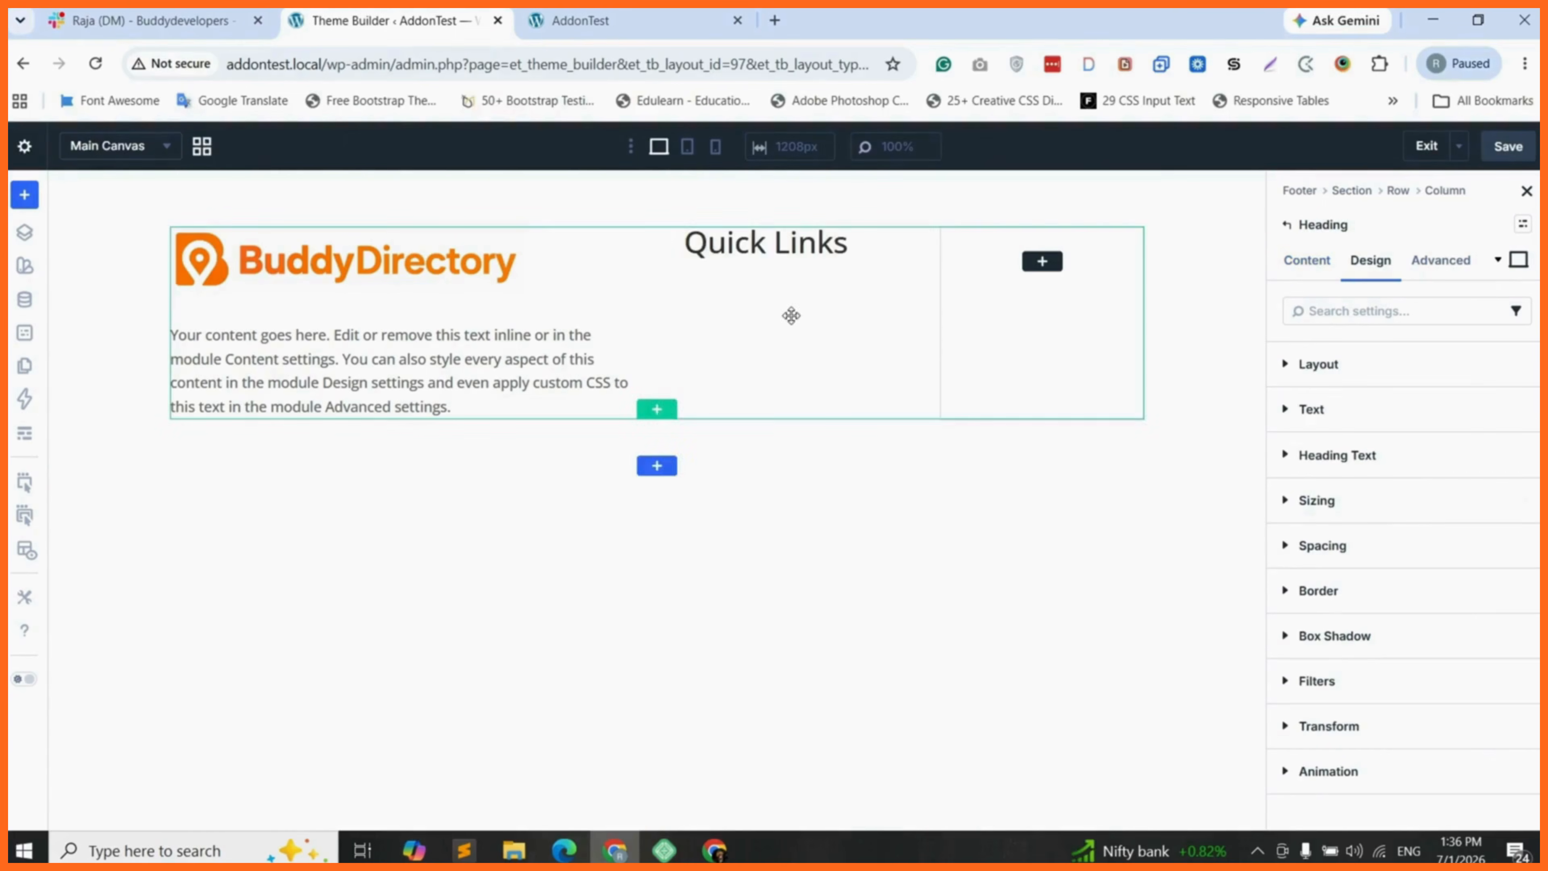
{"action": "left_click", "coordinate": [1365, 456]}
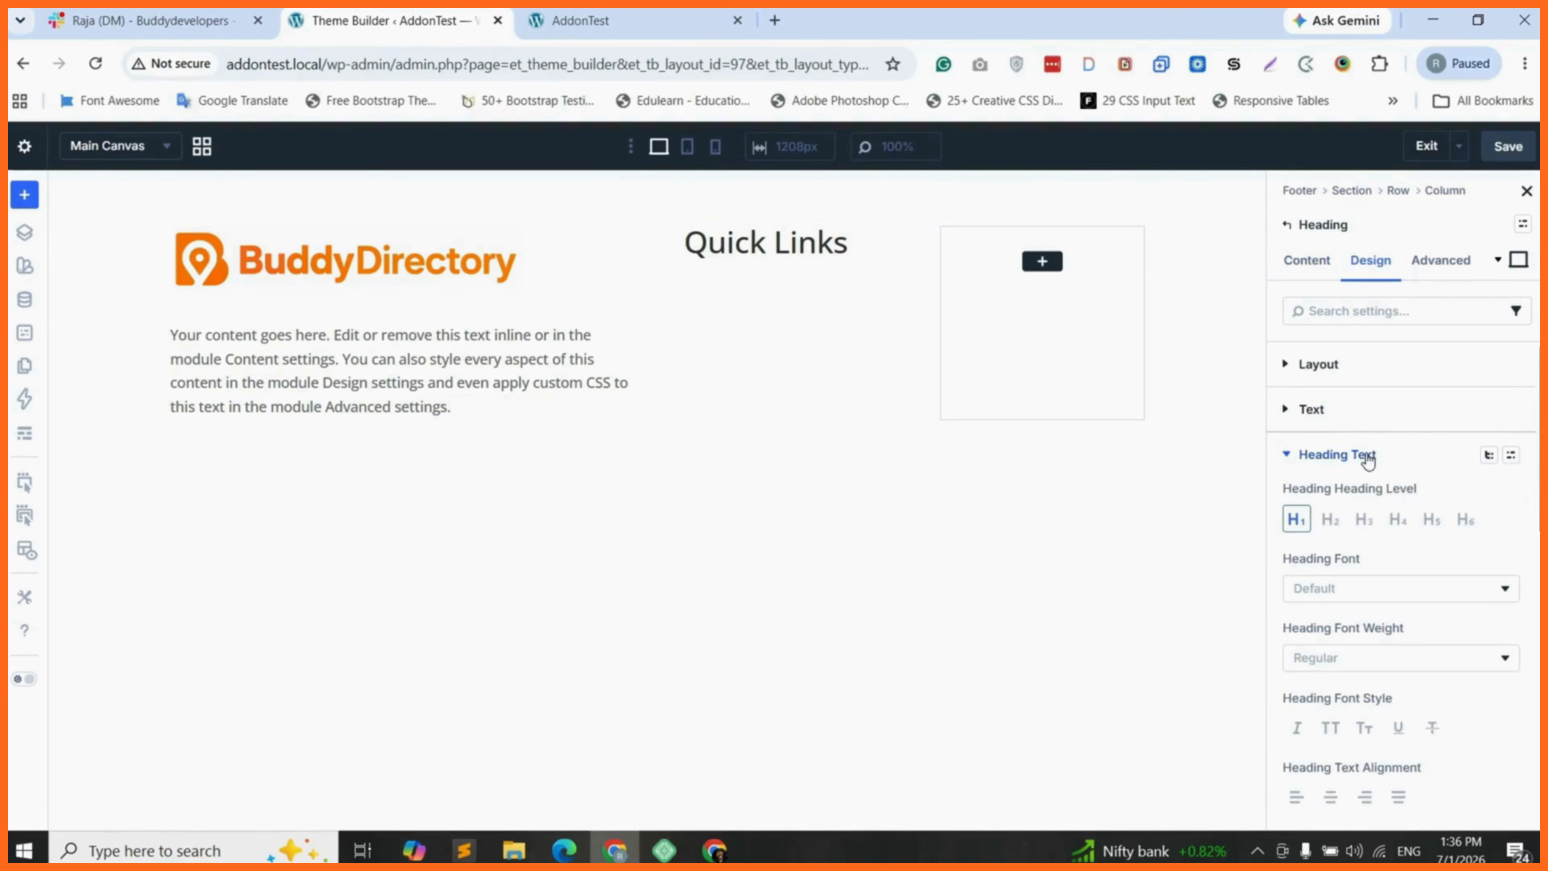
{"action": "left_click", "coordinate": [1397, 520]}
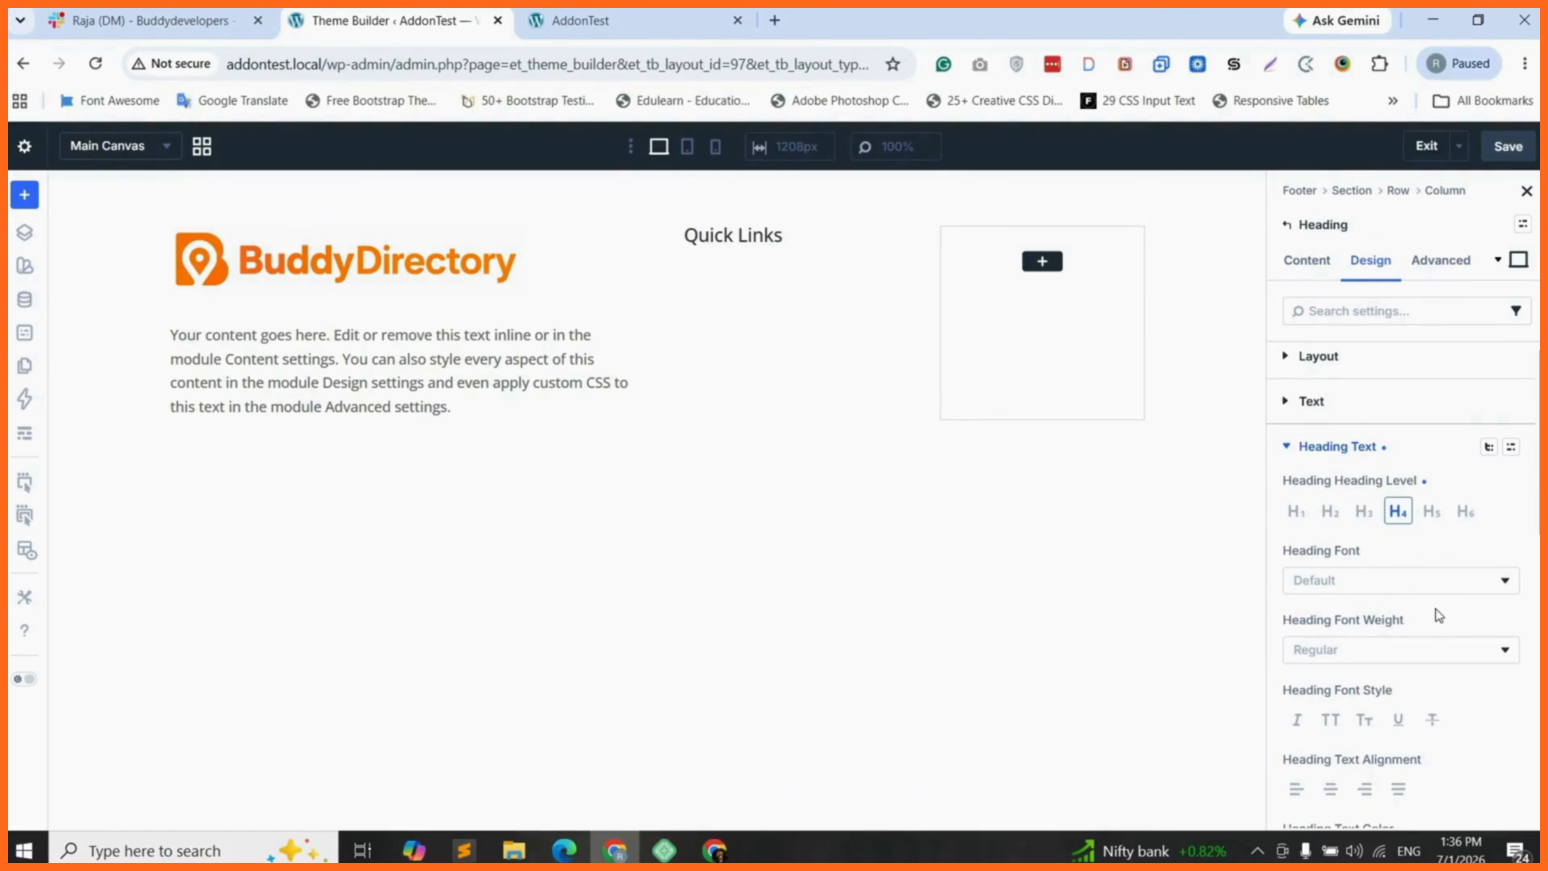
{"action": "left_click", "coordinate": [1426, 647]}
{"action": "left_click", "coordinate": [1333, 580]}
{"action": "left_click", "coordinate": [1343, 606]}
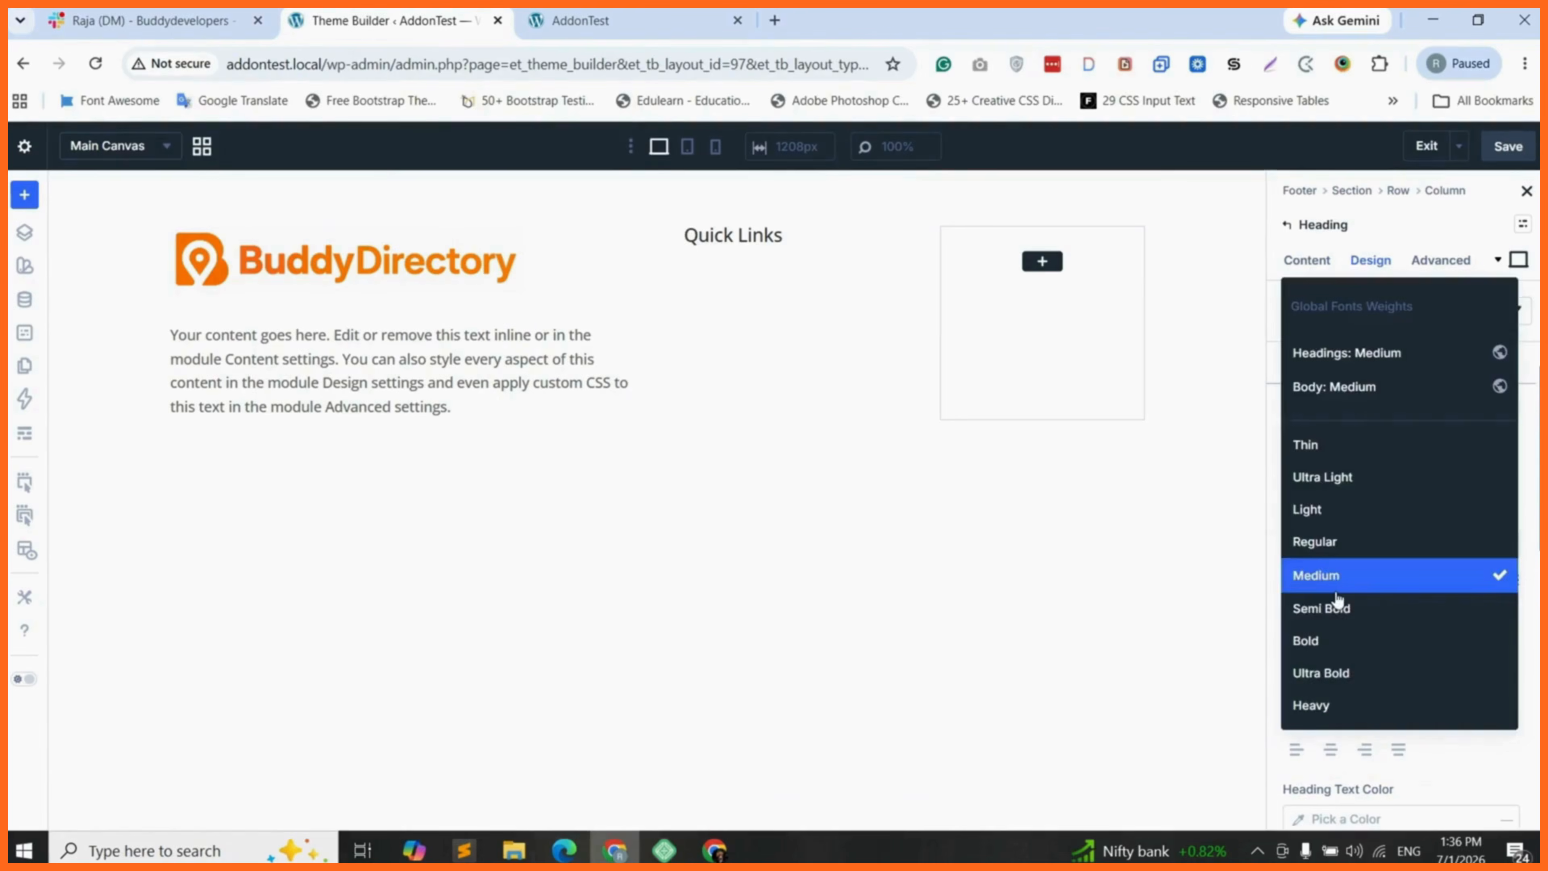
{"action": "left_click", "coordinate": [1346, 608]}
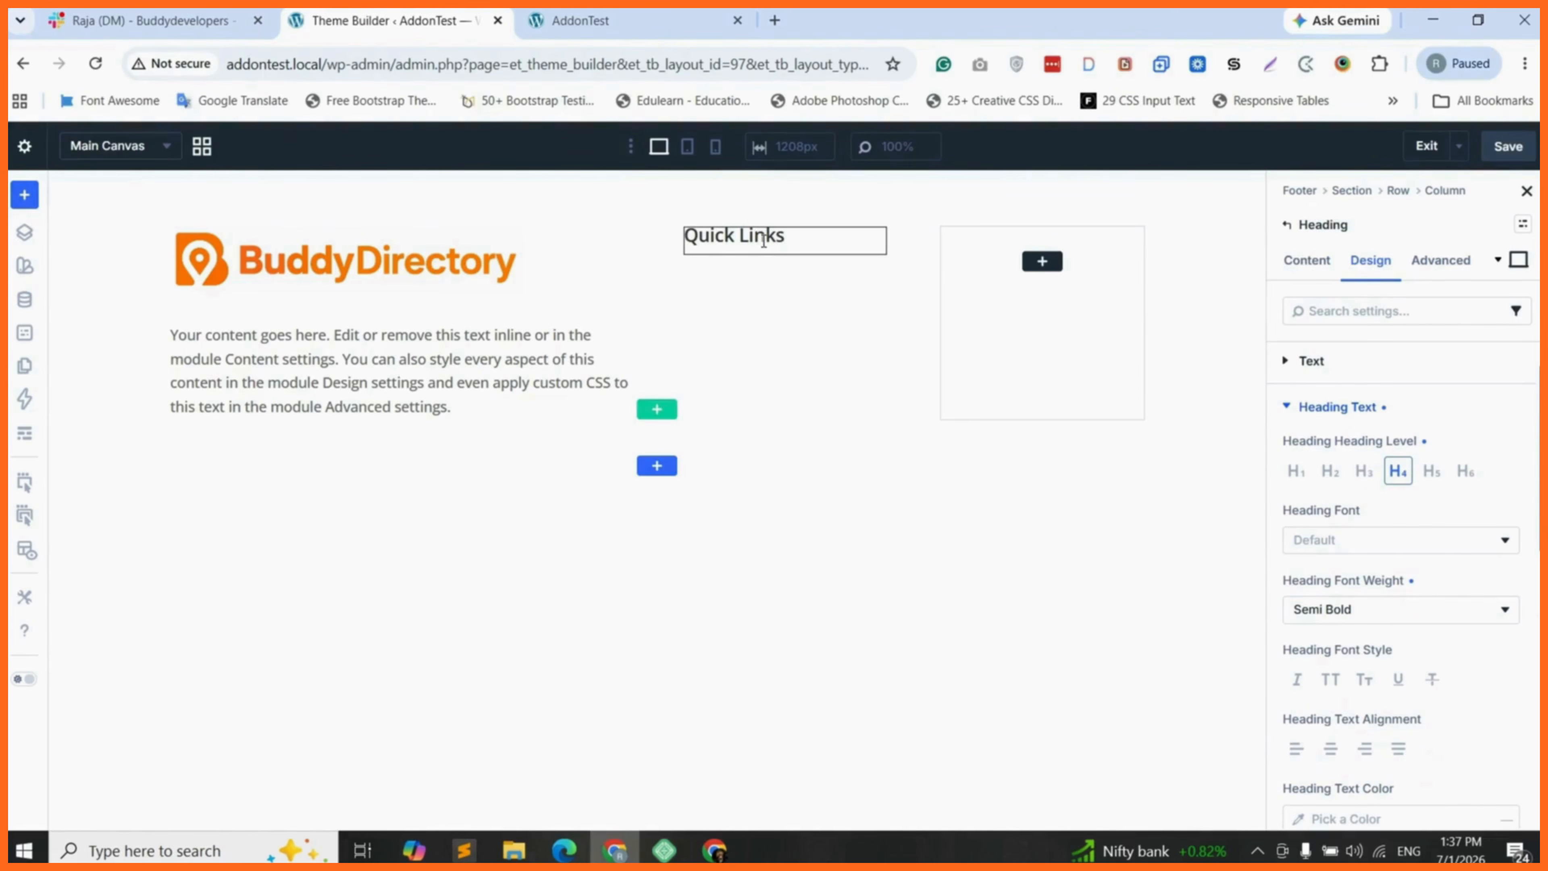
- Add an Icon List module below the Quick Links heading and rename its first item "Home"
{"action": "left_click", "coordinate": [23, 233]}
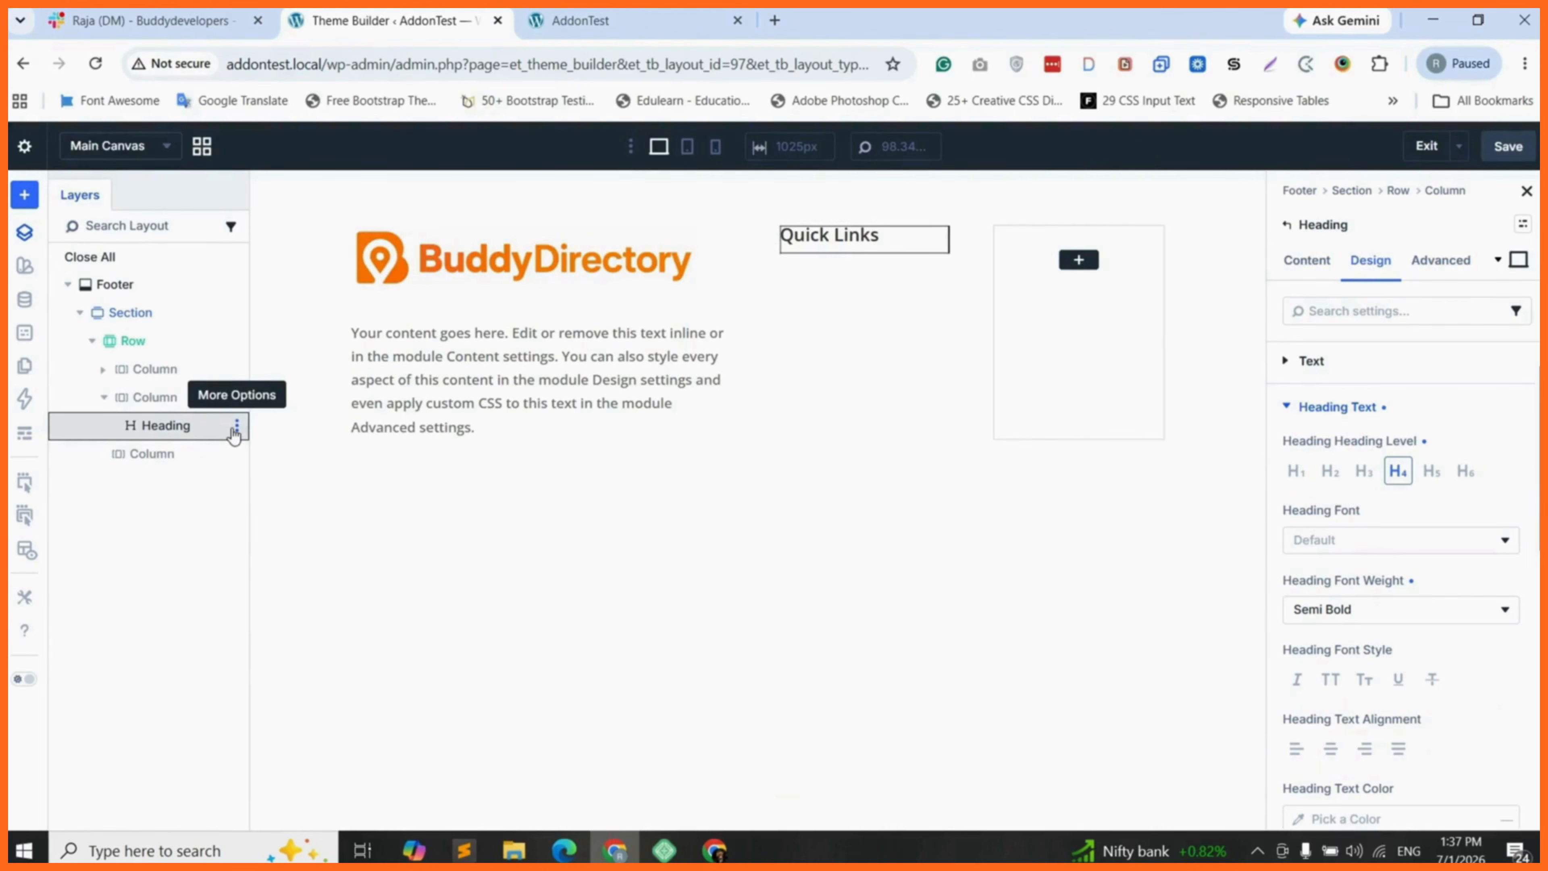
{"action": "left_click", "coordinate": [237, 424]}
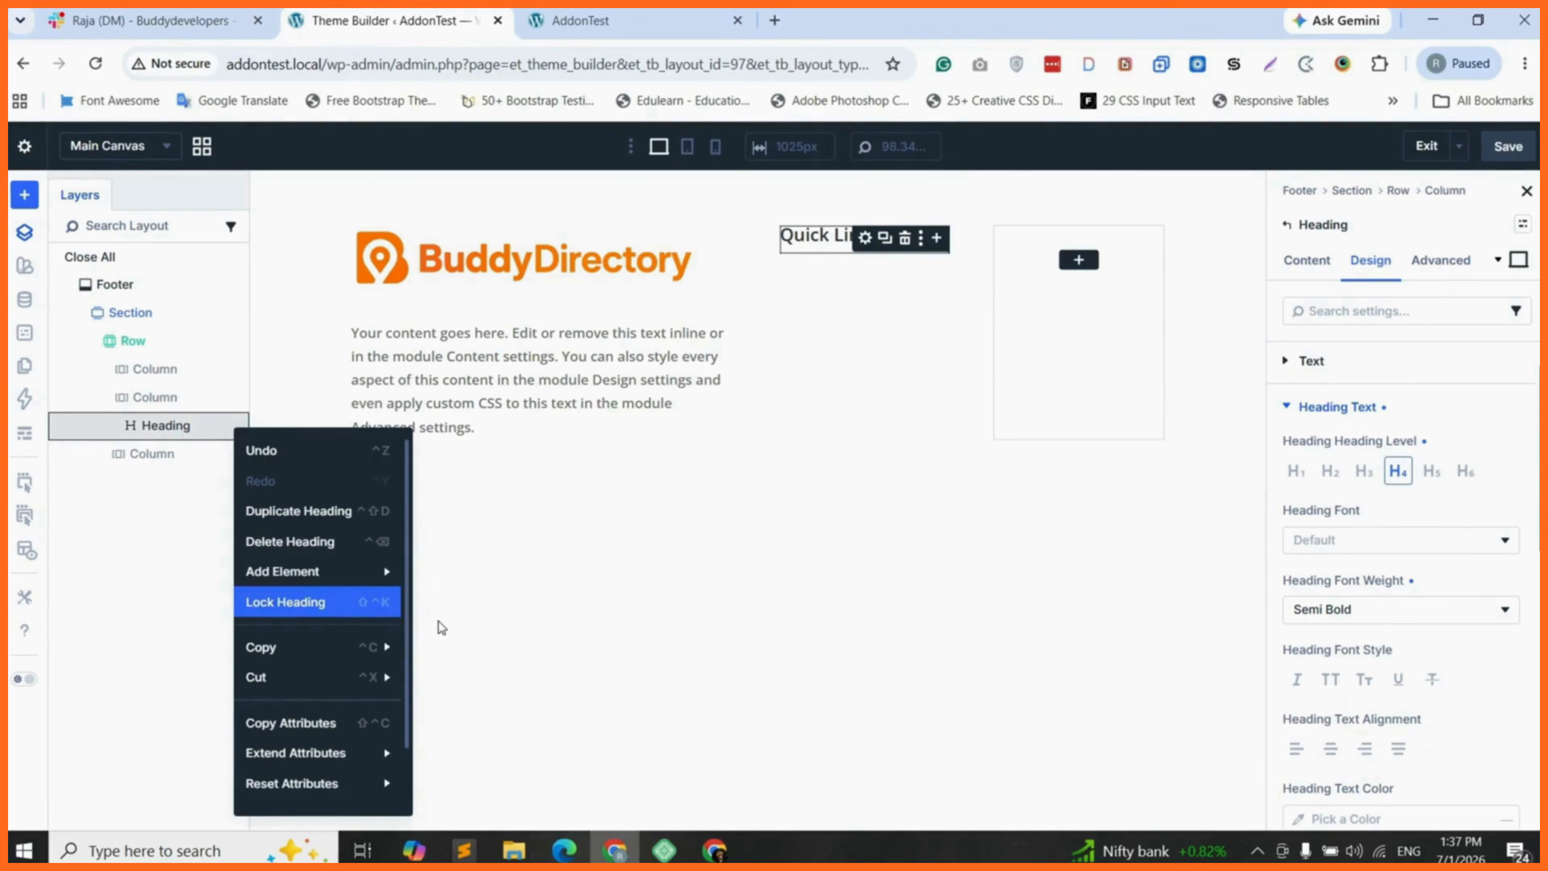
{"action": "mouse_move", "coordinate": [396, 574]}
{"action": "left_click", "coordinate": [486, 641]}
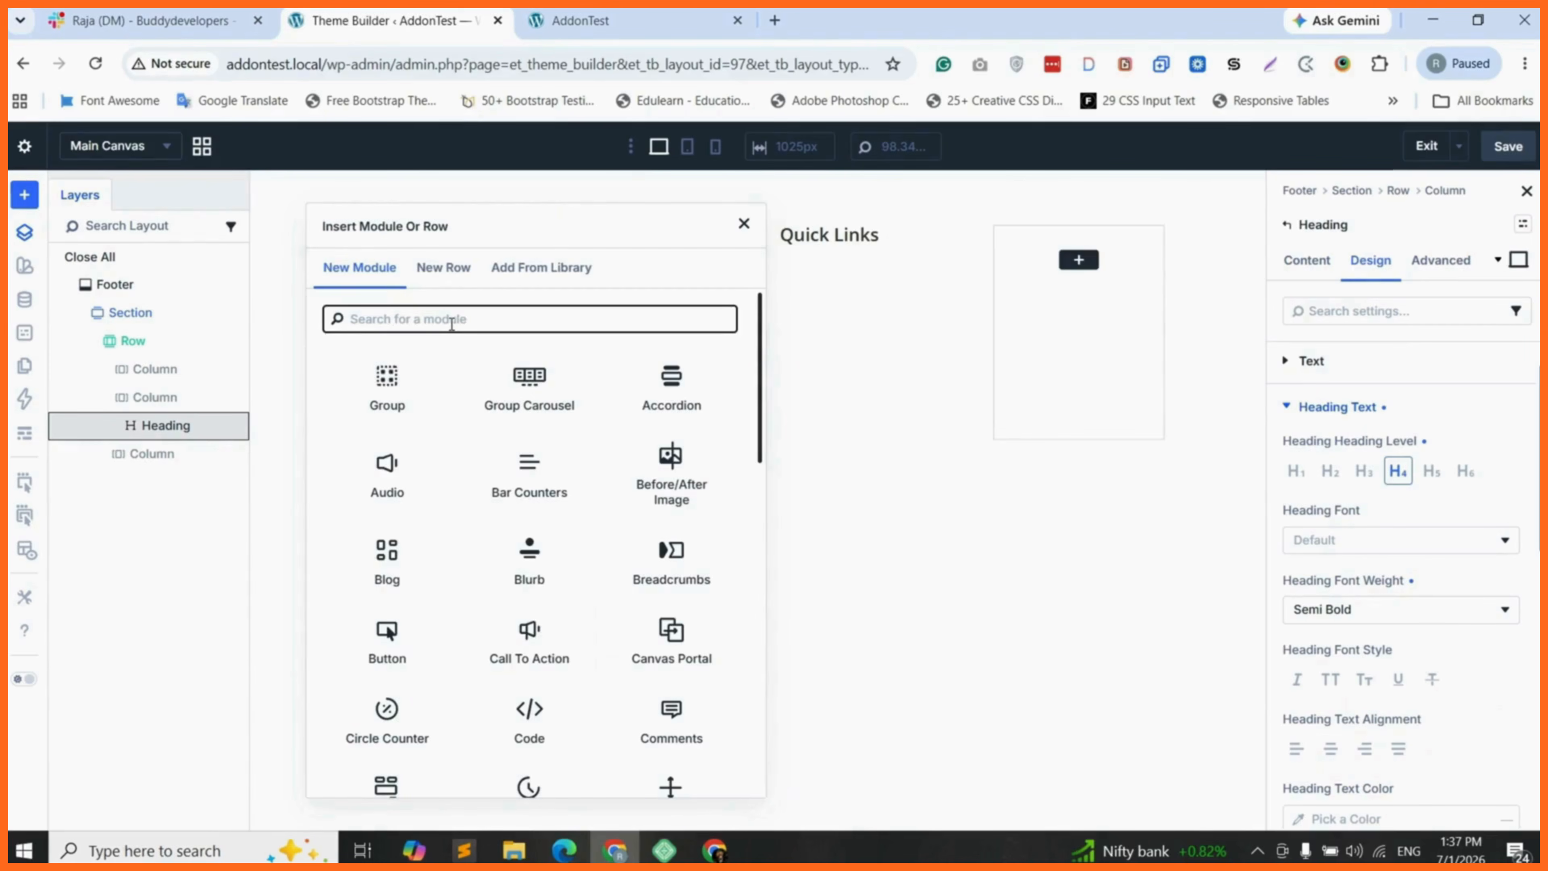
{"action": "type", "text": "icon"}
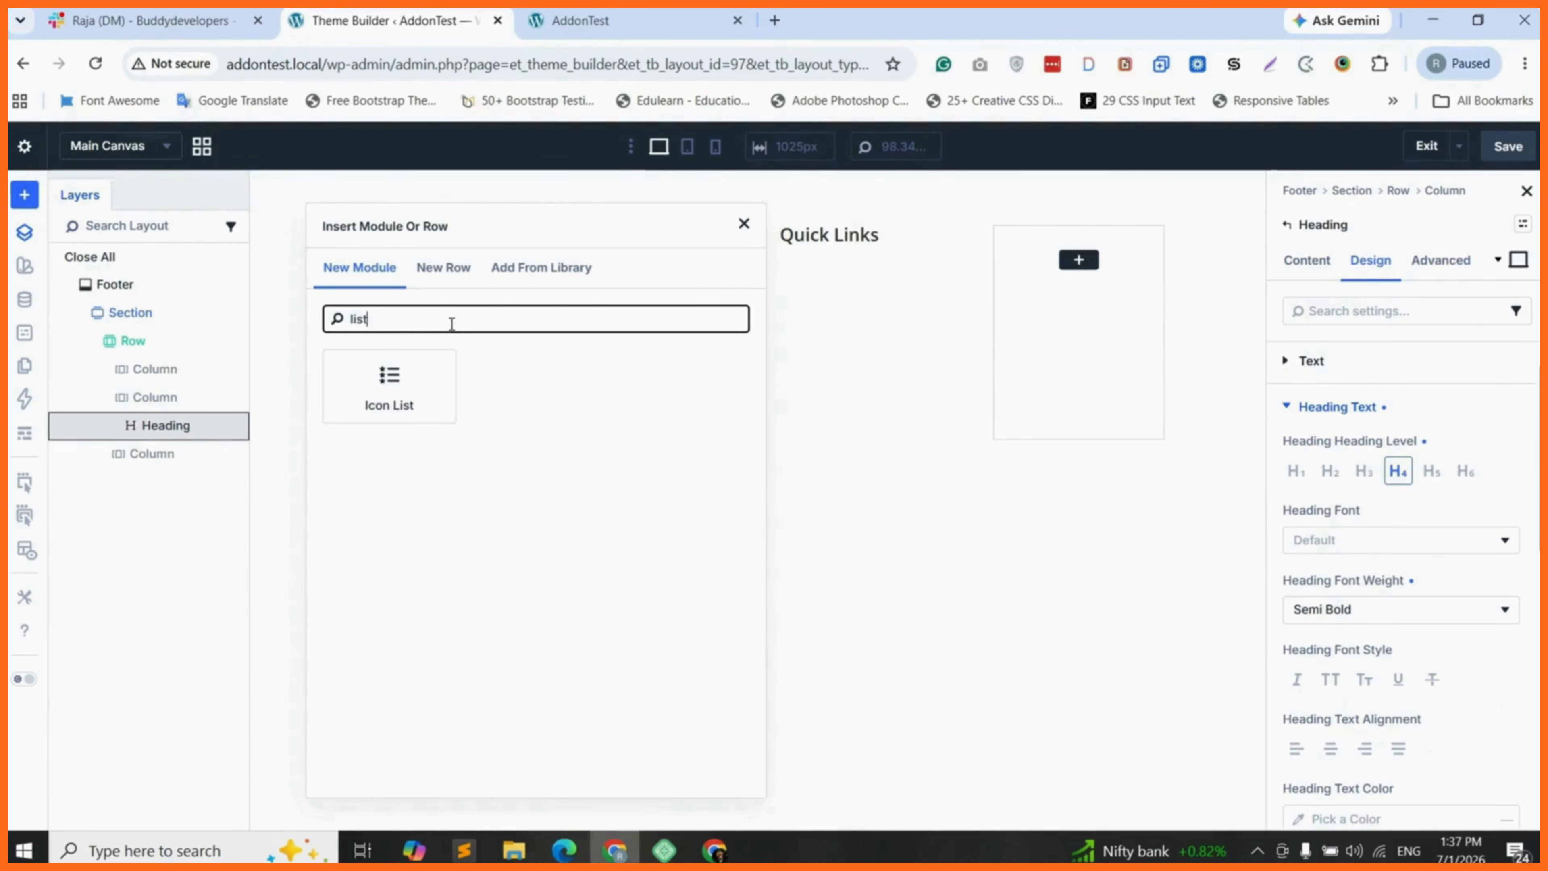
{"action": "left_click", "coordinate": [391, 400]}
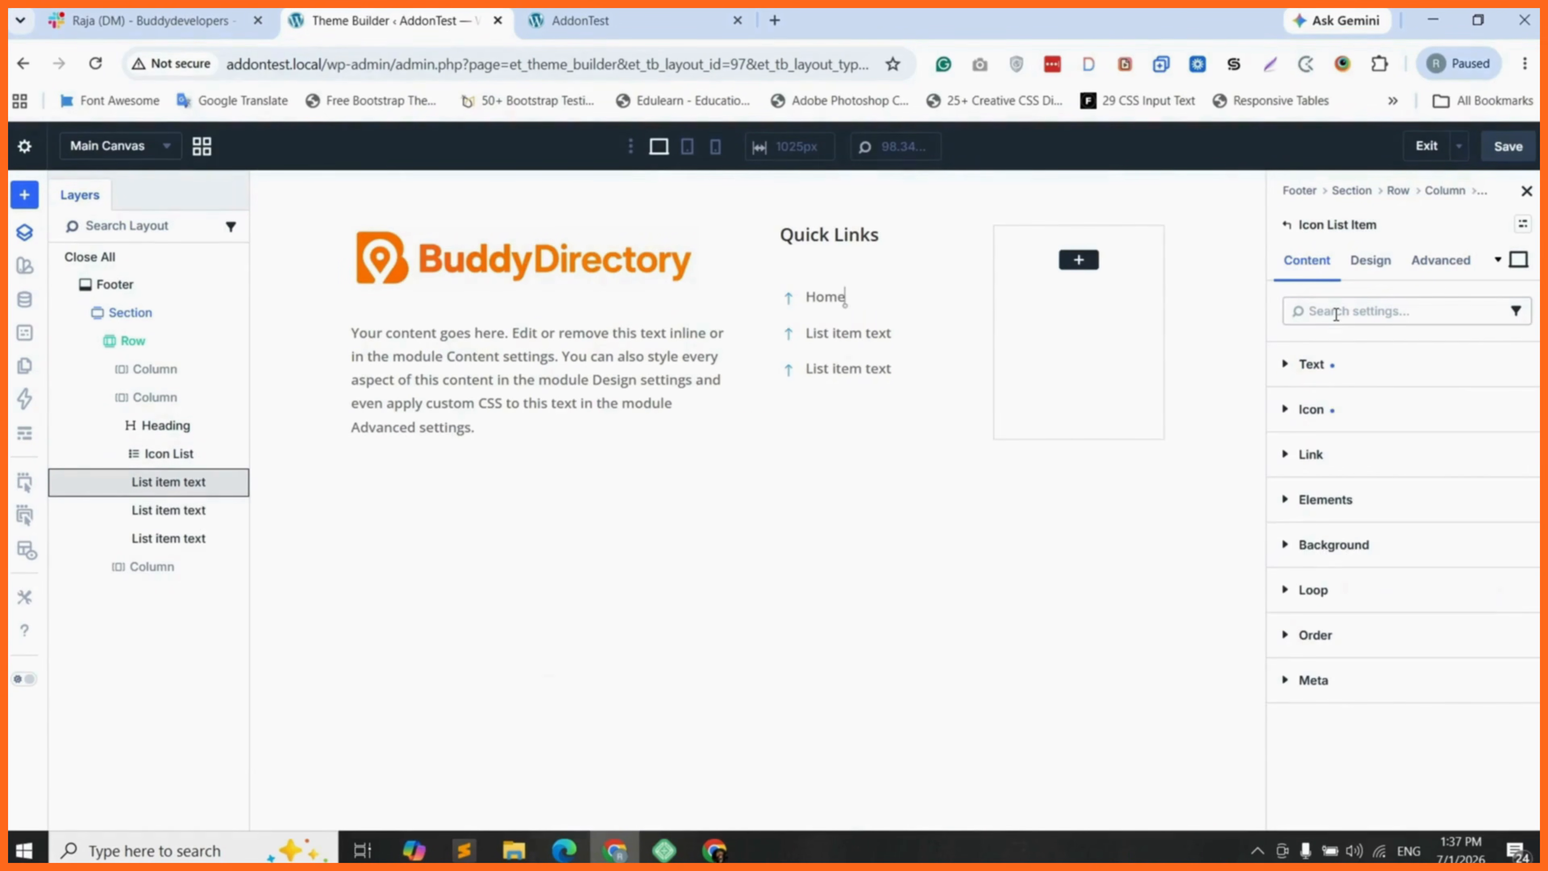
- Change the Home list item's icon to the double right chevron and open its link settings
{"action": "left_click", "coordinate": [1311, 409]}
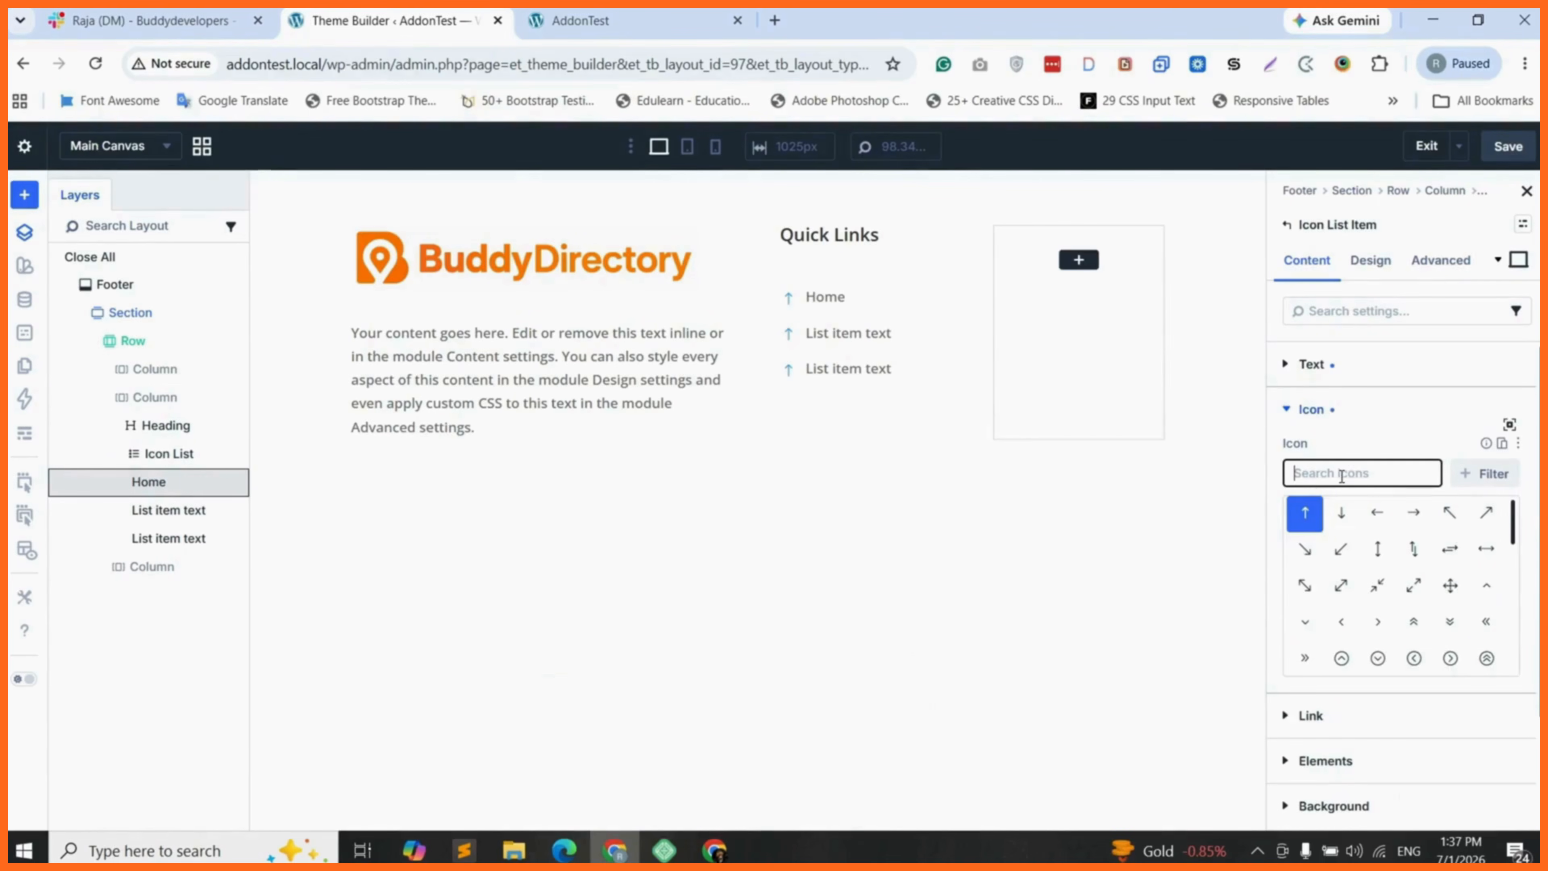
{"action": "scroll", "coordinate": [1409, 643], "scroll_direction": "down", "scroll_amount": 1}
{"action": "scroll", "coordinate": [1409, 644], "scroll_direction": "down", "scroll_amount": 1}
{"action": "left_click", "coordinate": [1305, 633]}
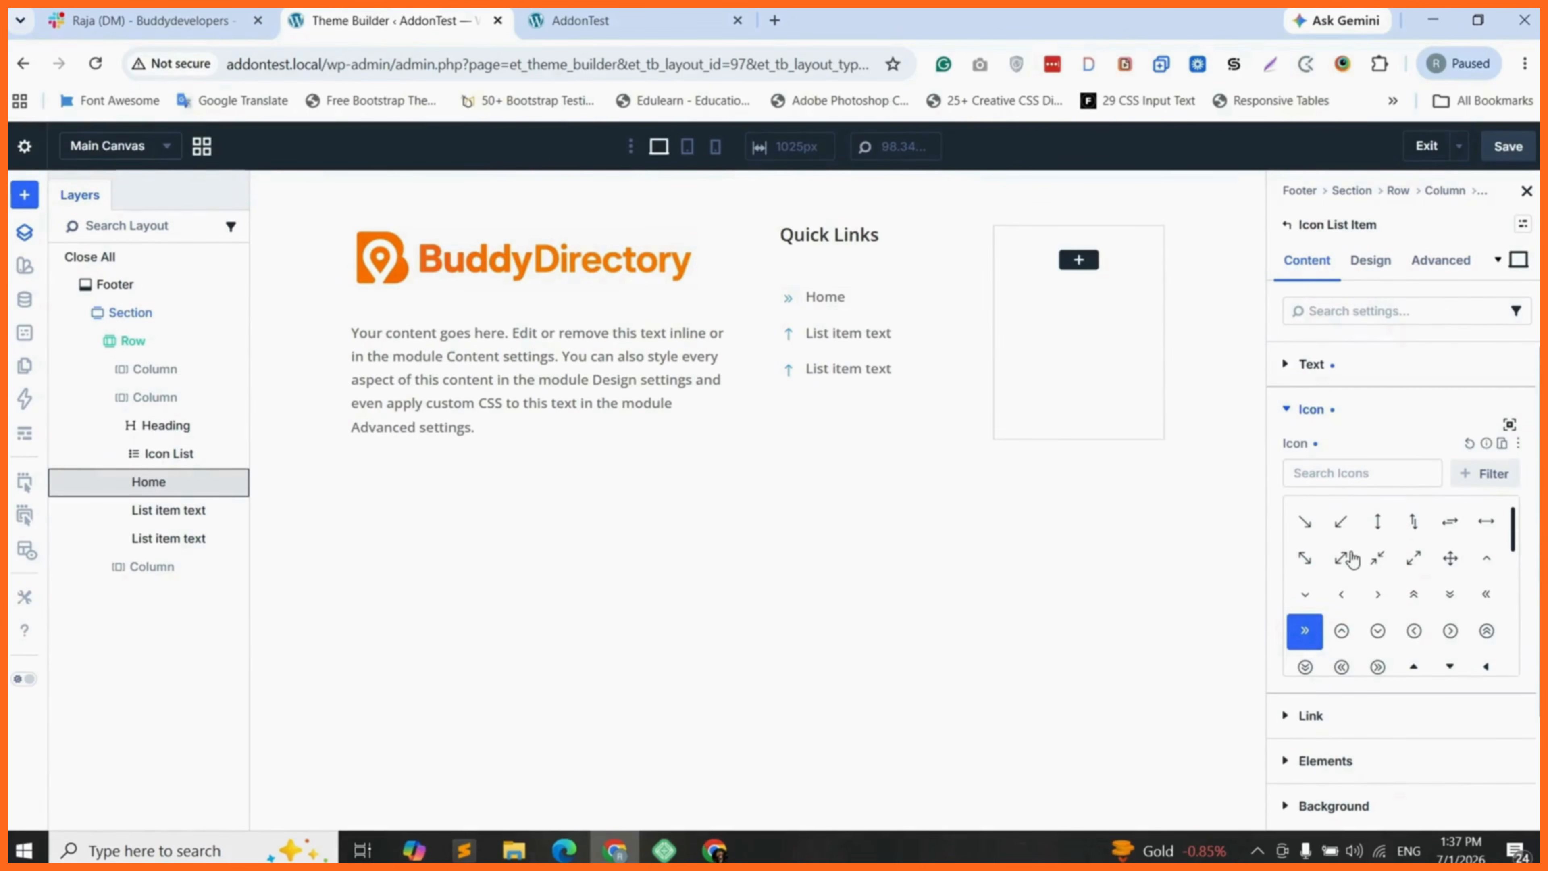
{"action": "left_click", "coordinate": [1311, 716]}
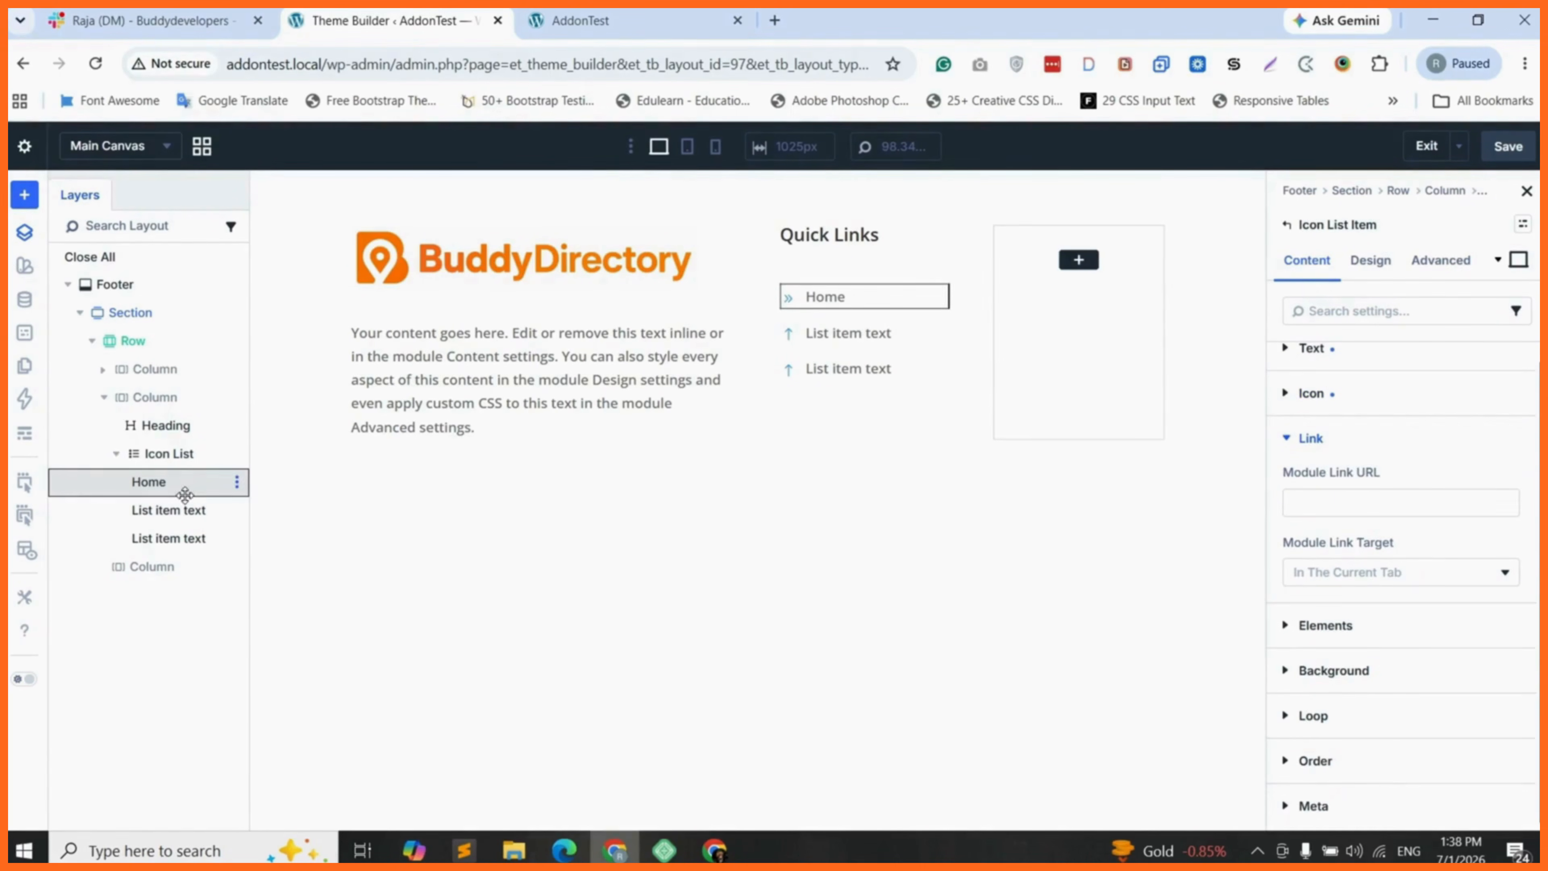
- Delete the two placeholder items from the icon list, keeping only Home
{"action": "left_click", "coordinate": [238, 513]}
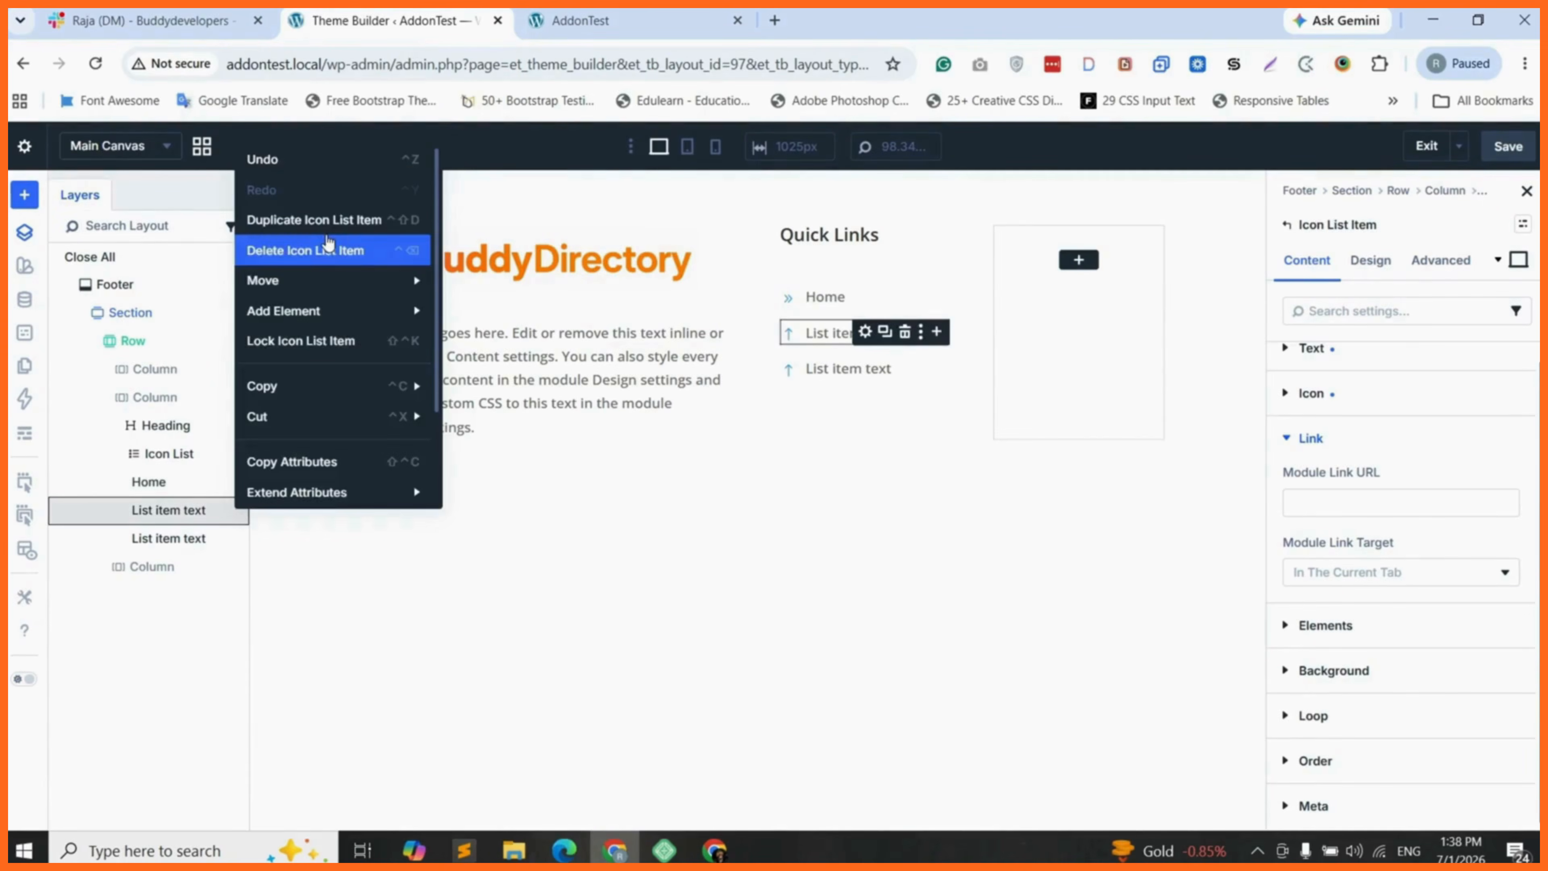
{"action": "left_click", "coordinate": [305, 250]}
{"action": "left_click", "coordinate": [237, 512]}
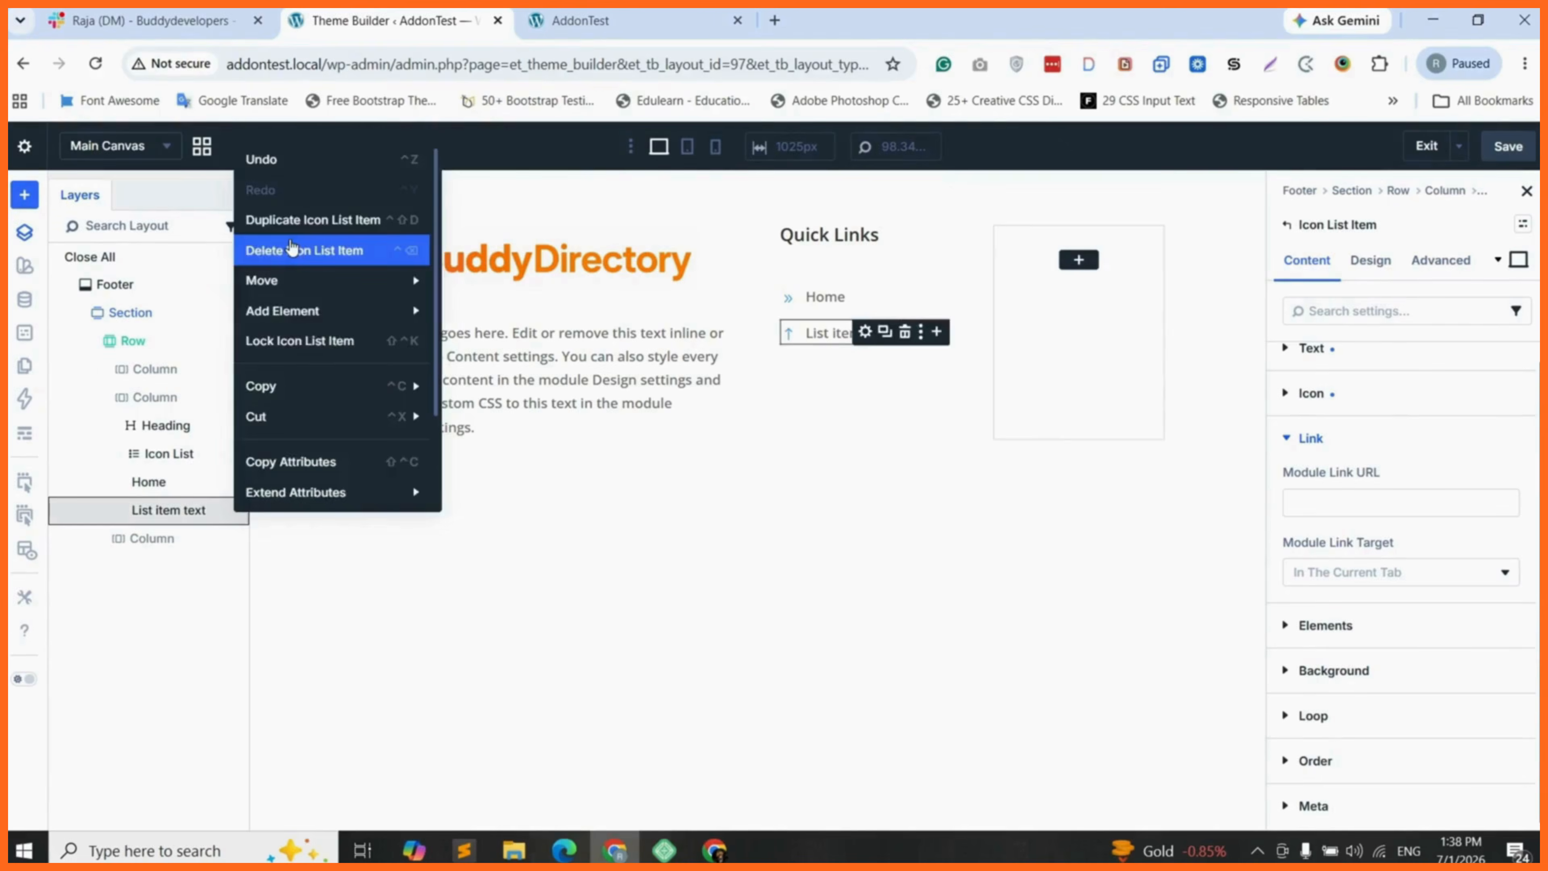
{"action": "left_click", "coordinate": [287, 250]}
{"action": "left_click", "coordinate": [237, 482]}
{"action": "key", "text": "Escape"}
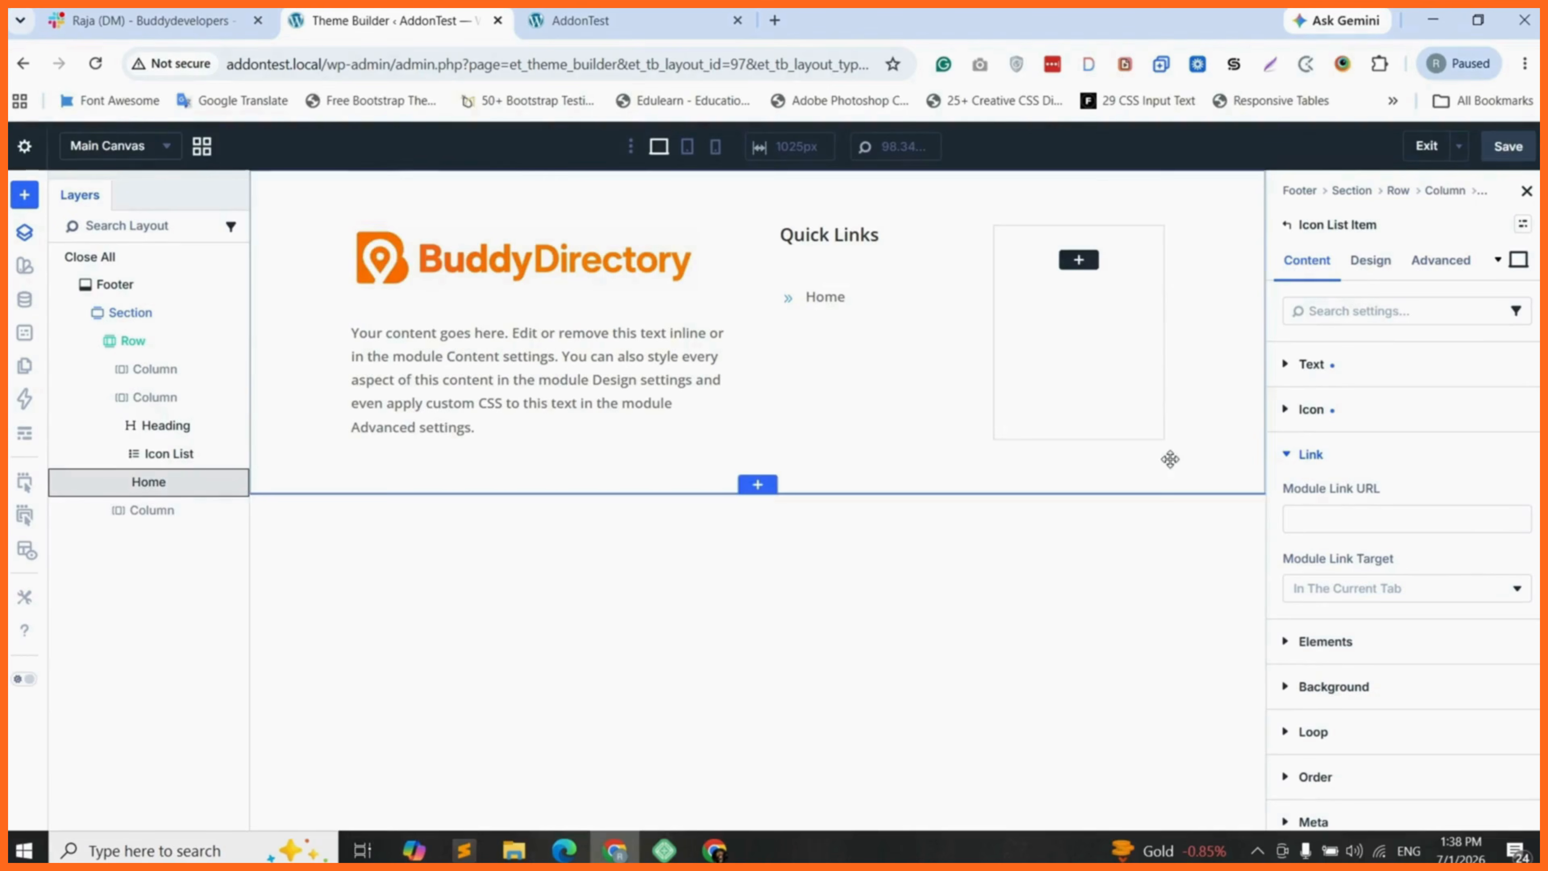
- Set the Home list item's icon color to orange, F66C30
{"action": "left_click", "coordinate": [1317, 409]}
{"action": "left_click", "coordinate": [1328, 415]}
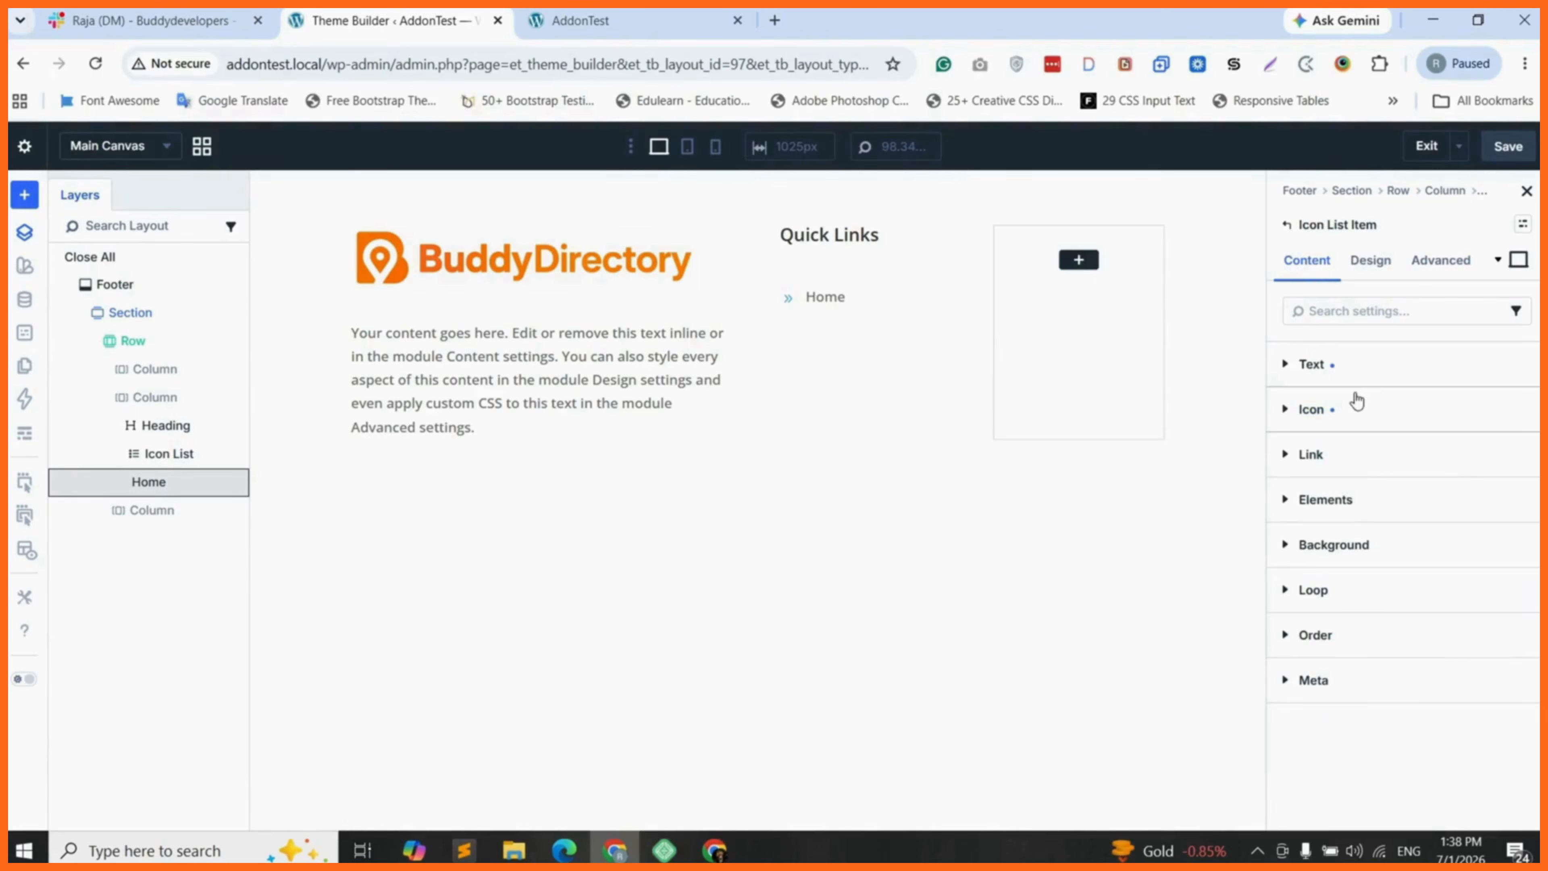
{"action": "left_click", "coordinate": [1337, 414]}
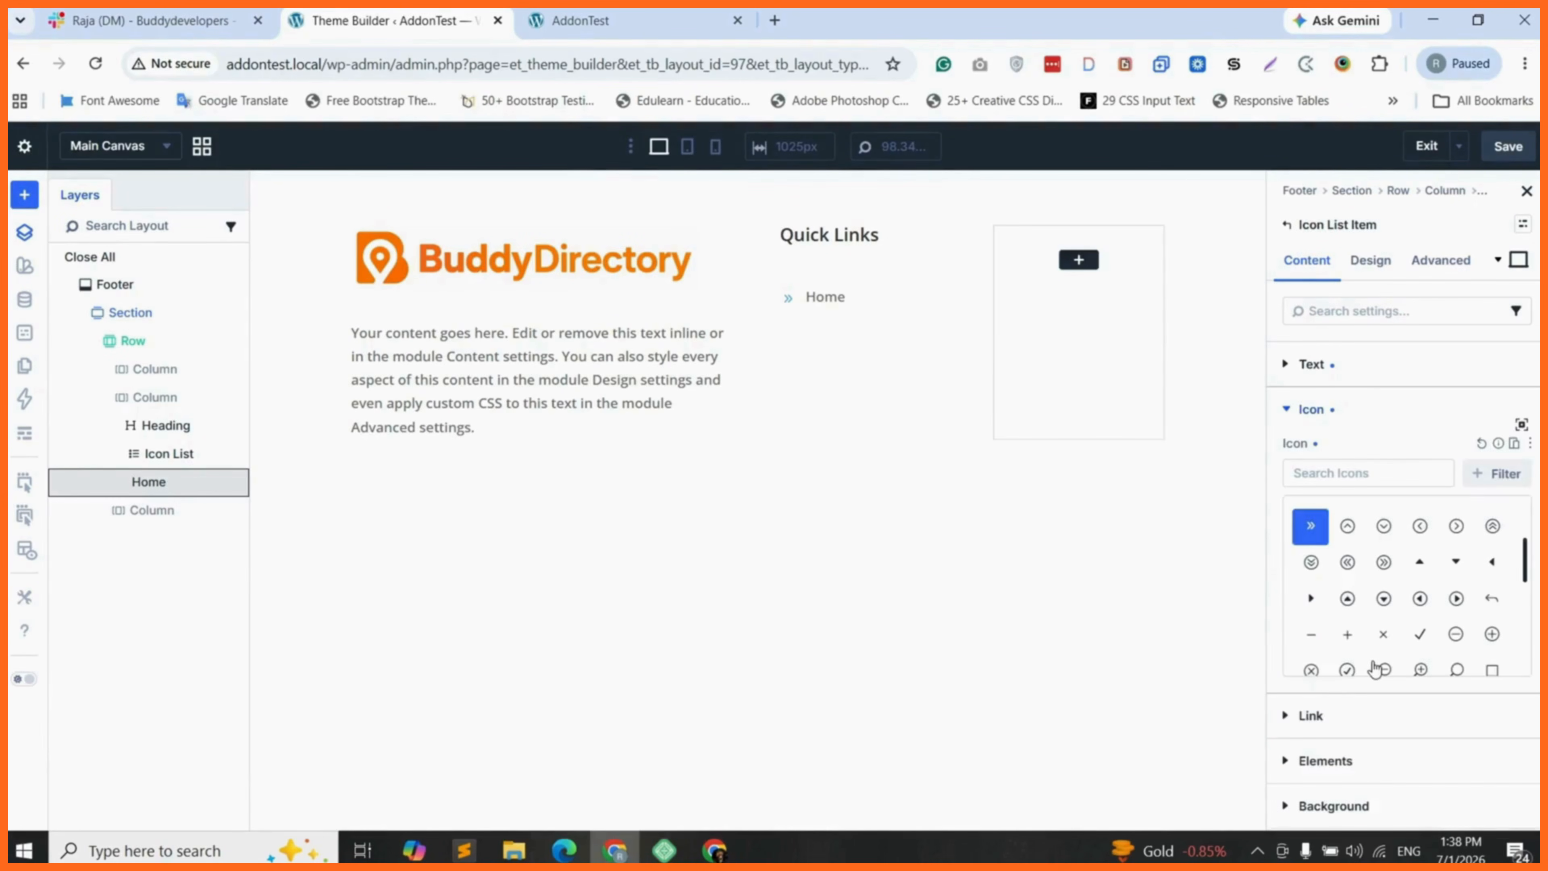
{"action": "left_click", "coordinate": [1371, 259]}
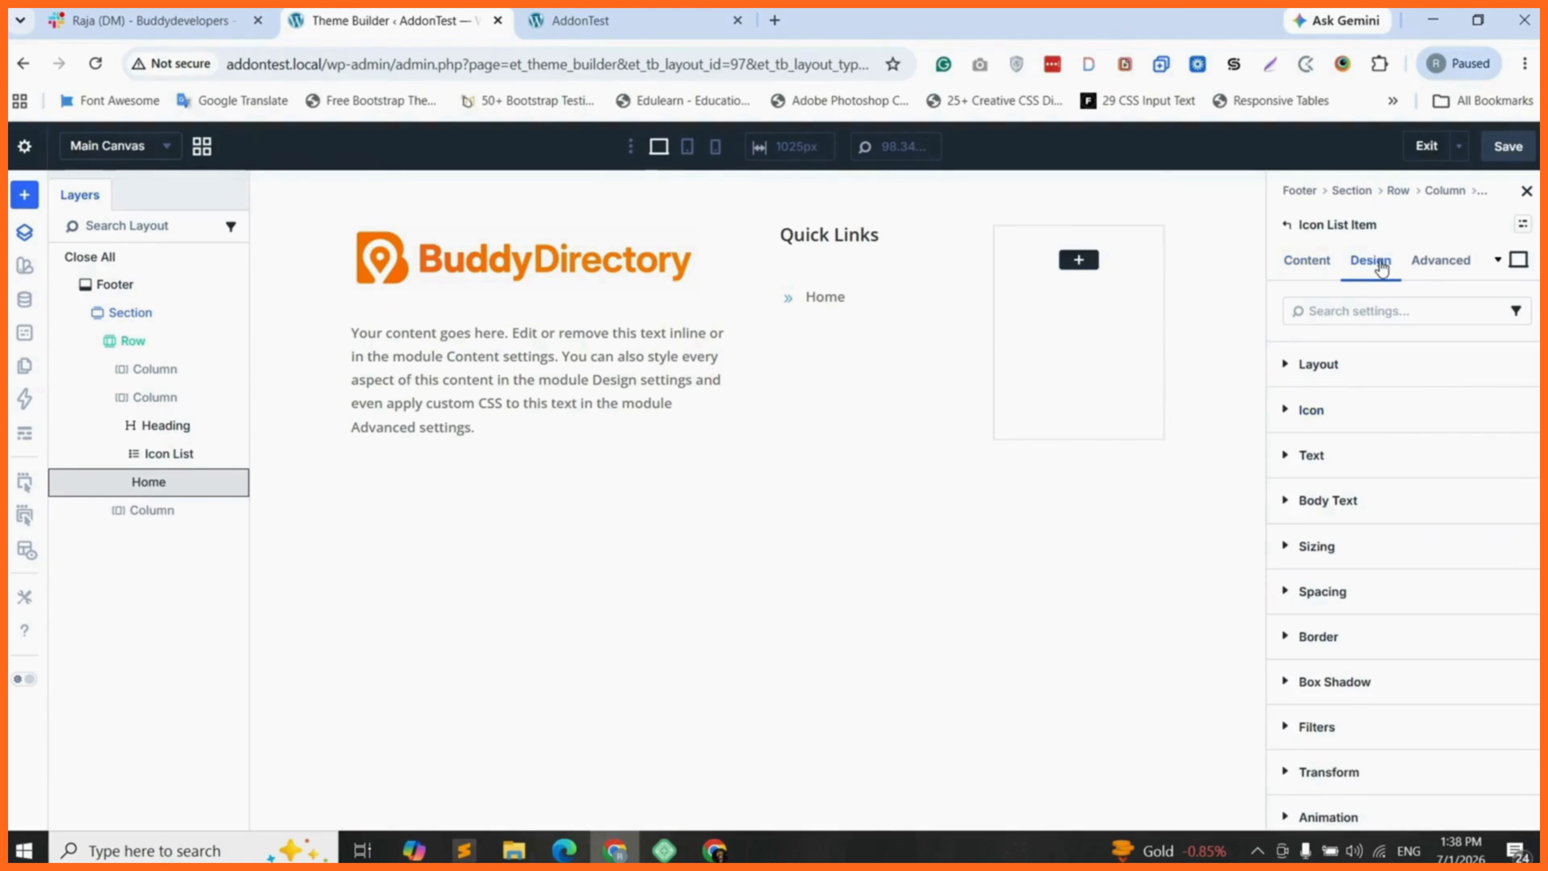
{"action": "left_click", "coordinate": [1316, 410]}
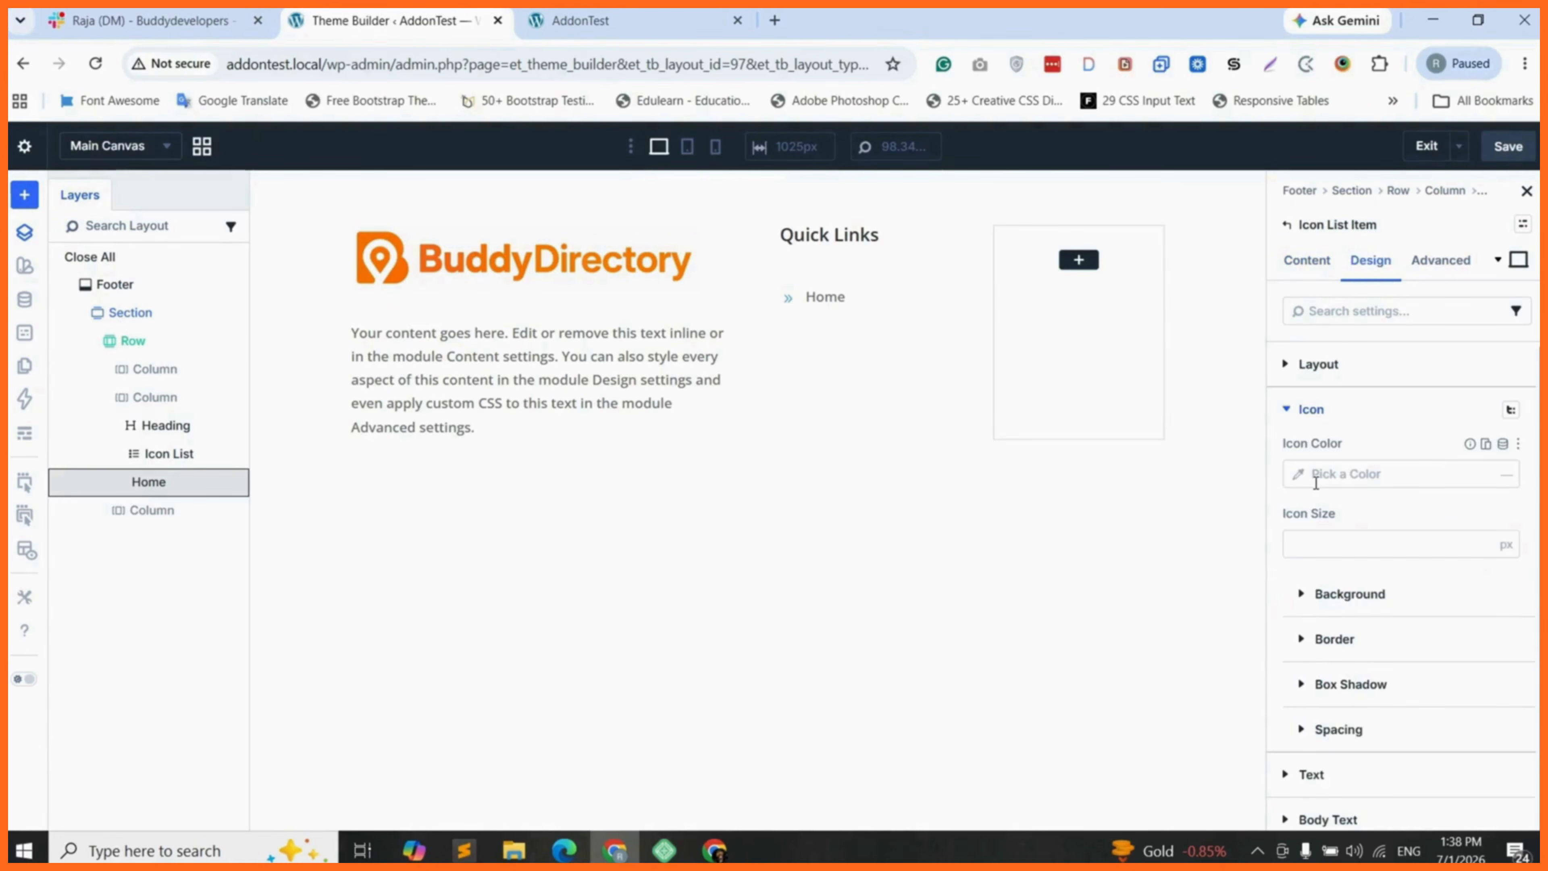
{"action": "left_click", "coordinate": [1317, 474]}
{"action": "left_click_drag", "start_coordinate": [1095, 525], "coordinate": [1082, 525]}
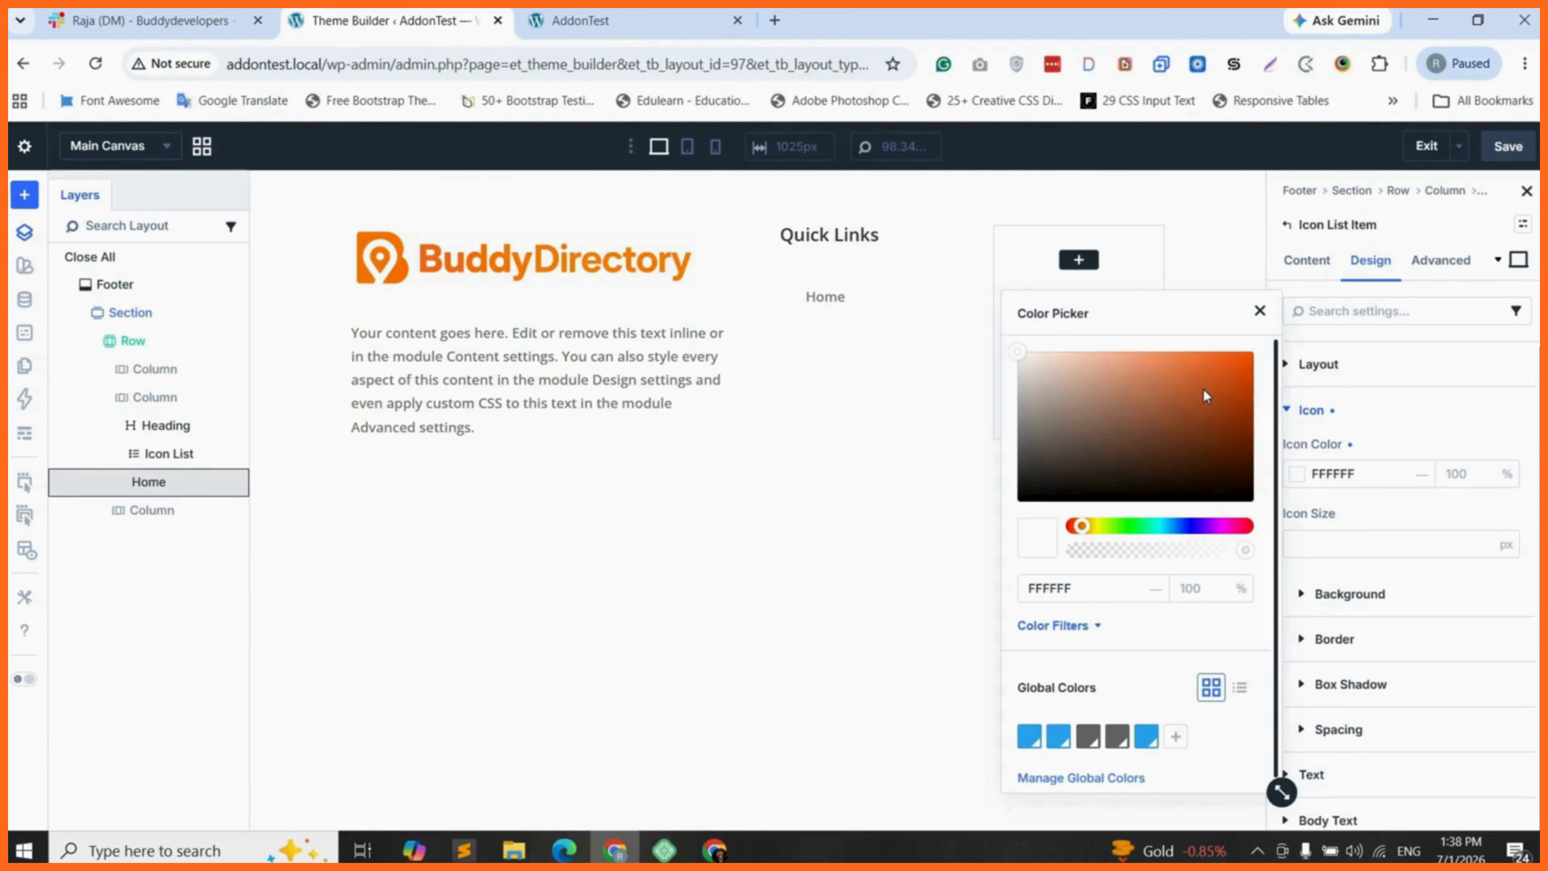
{"action": "left_click", "coordinate": [1204, 363]}
{"action": "left_click_drag", "start_coordinate": [1204, 363], "coordinate": [1207, 356]}
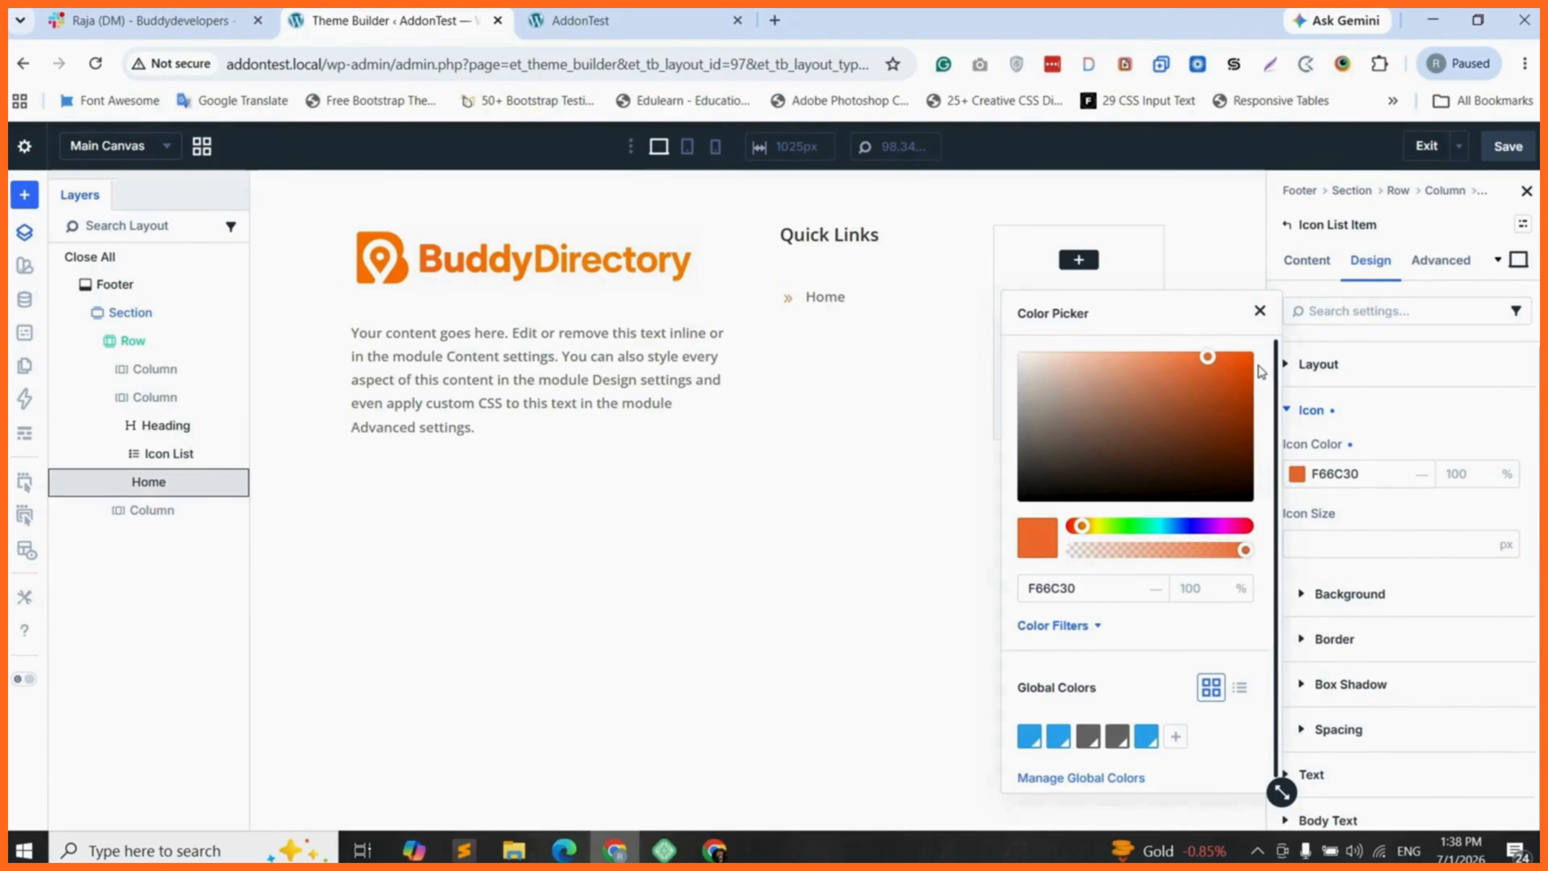
- Duplicate the Home list item four times and rename the copies "About Us", "Contact us", "Blogs" and "Terms of Service"
{"action": "left_click", "coordinate": [148, 481]}
{"action": "right_click", "coordinate": [202, 481]}
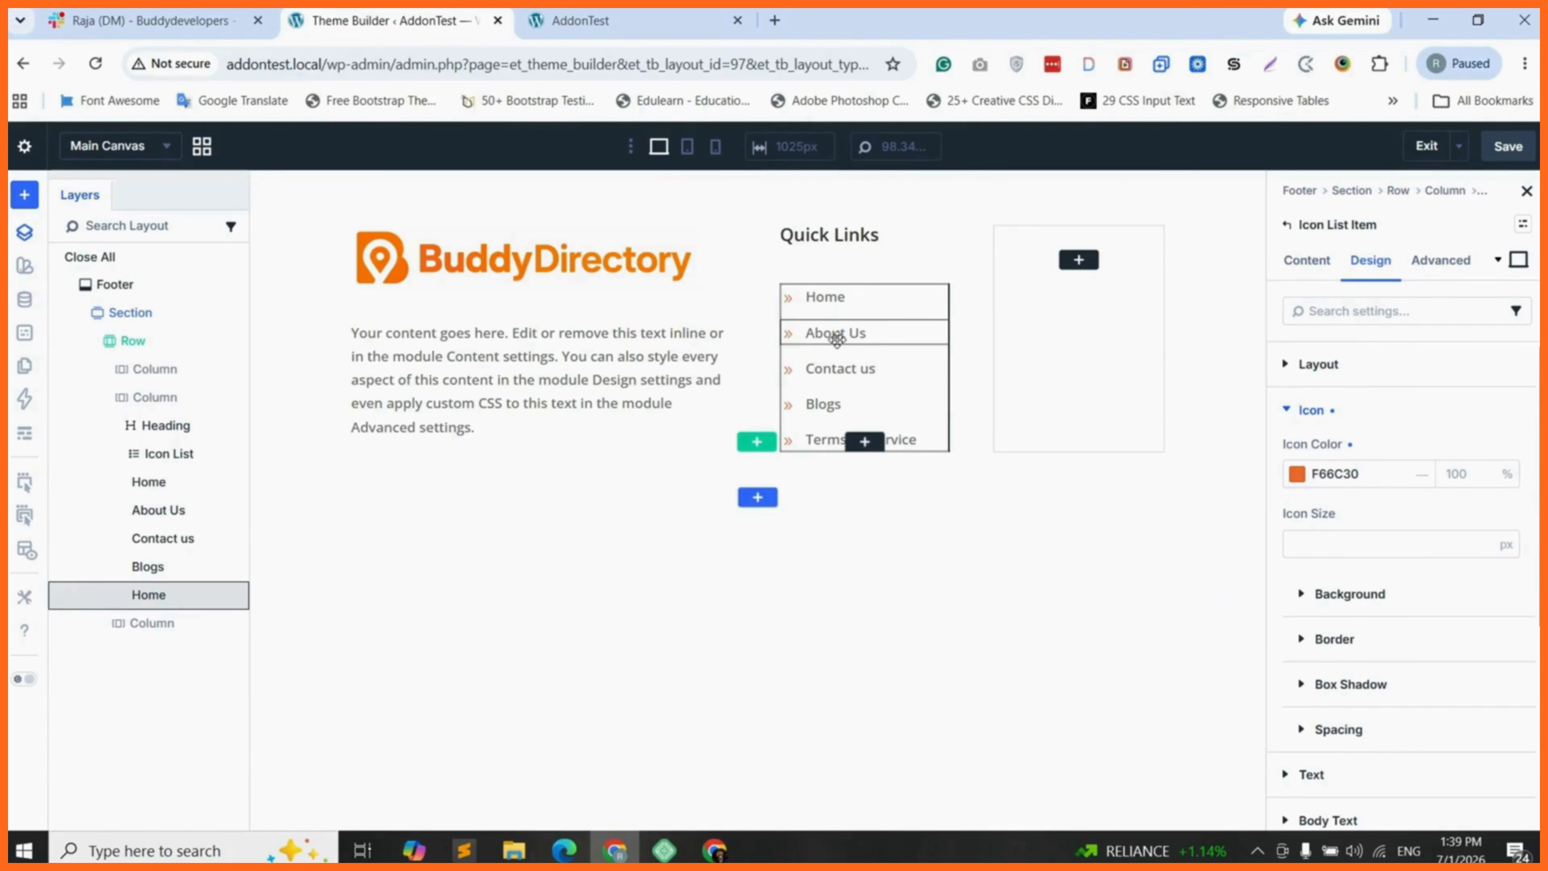
- Open the link settings of the Contact us list item
{"action": "left_click", "coordinate": [843, 367]}
{"action": "left_click", "coordinate": [1308, 261]}
{"action": "left_click", "coordinate": [1310, 455]}
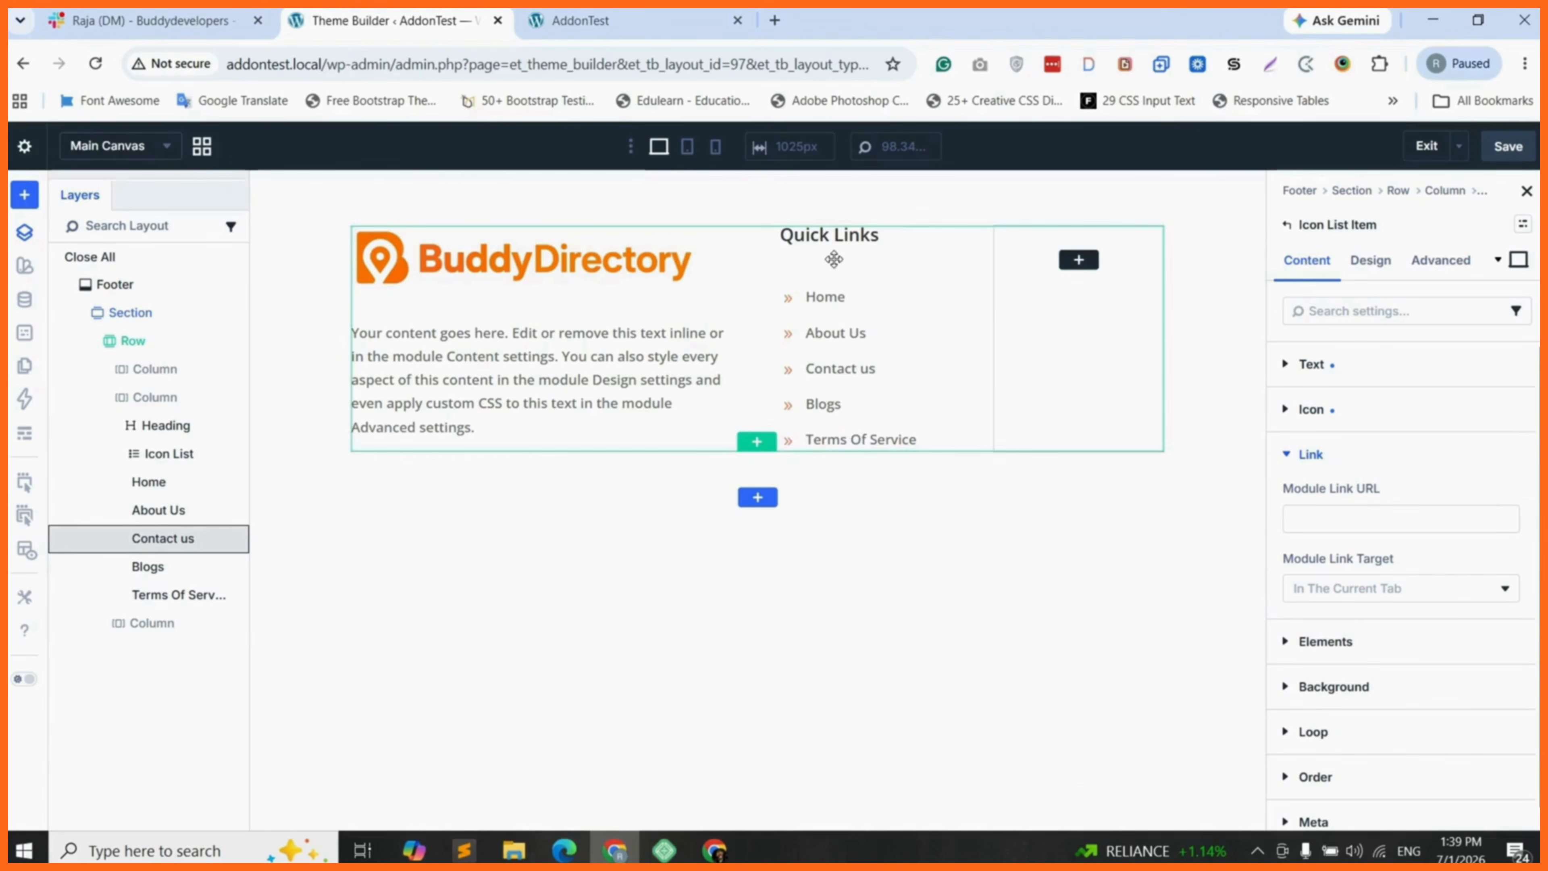
- Set the Quick Links icon list's top margin to -20 px and save the footer layout
{"action": "left_click", "coordinate": [159, 454]}
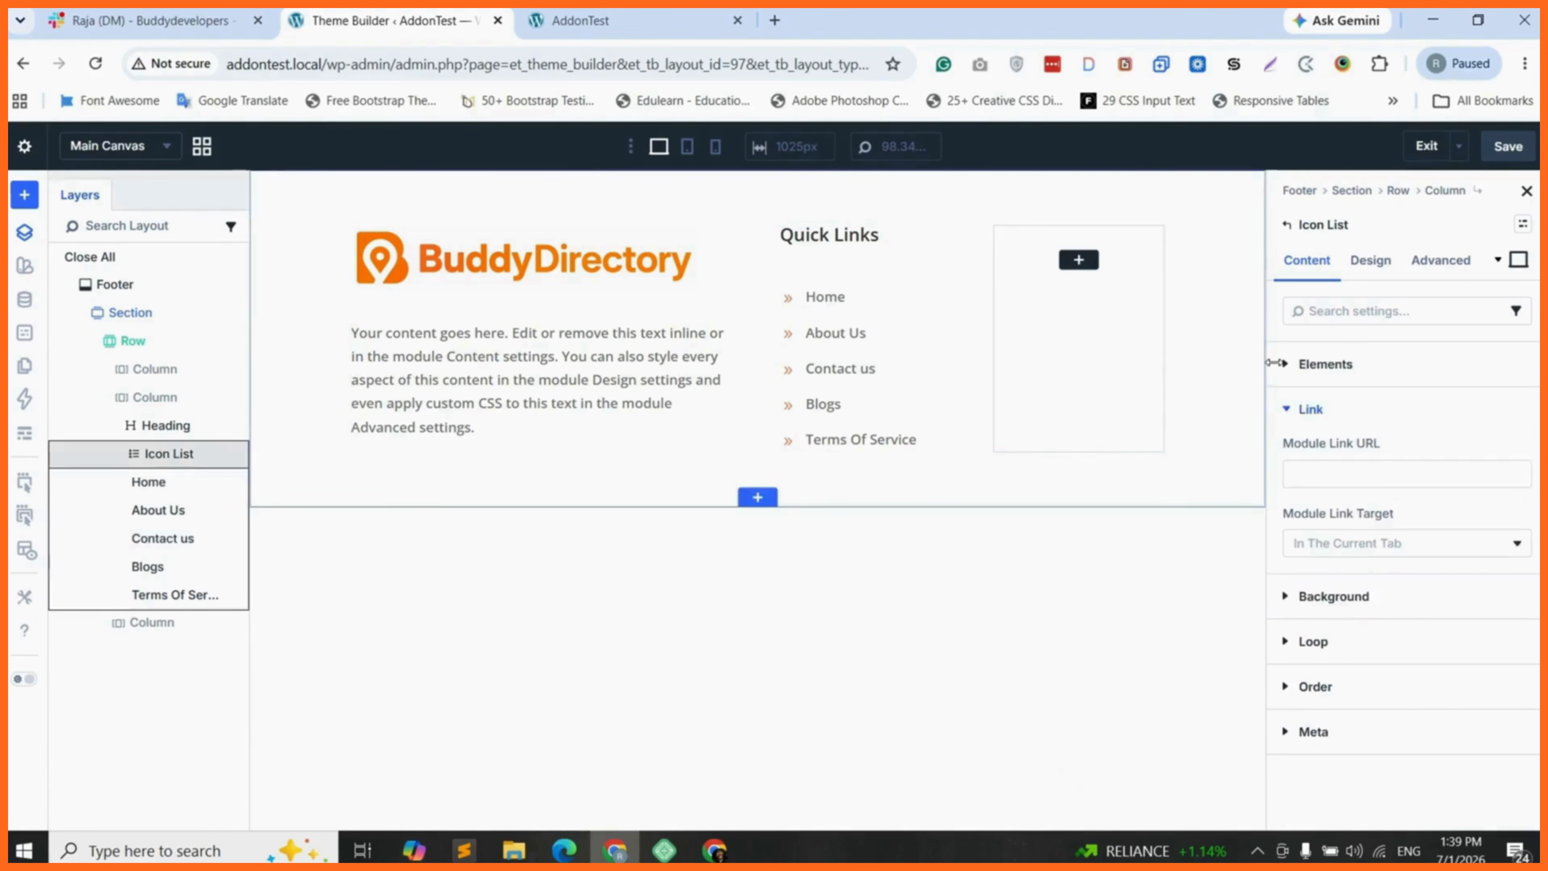
{"action": "left_click", "coordinate": [1371, 260]}
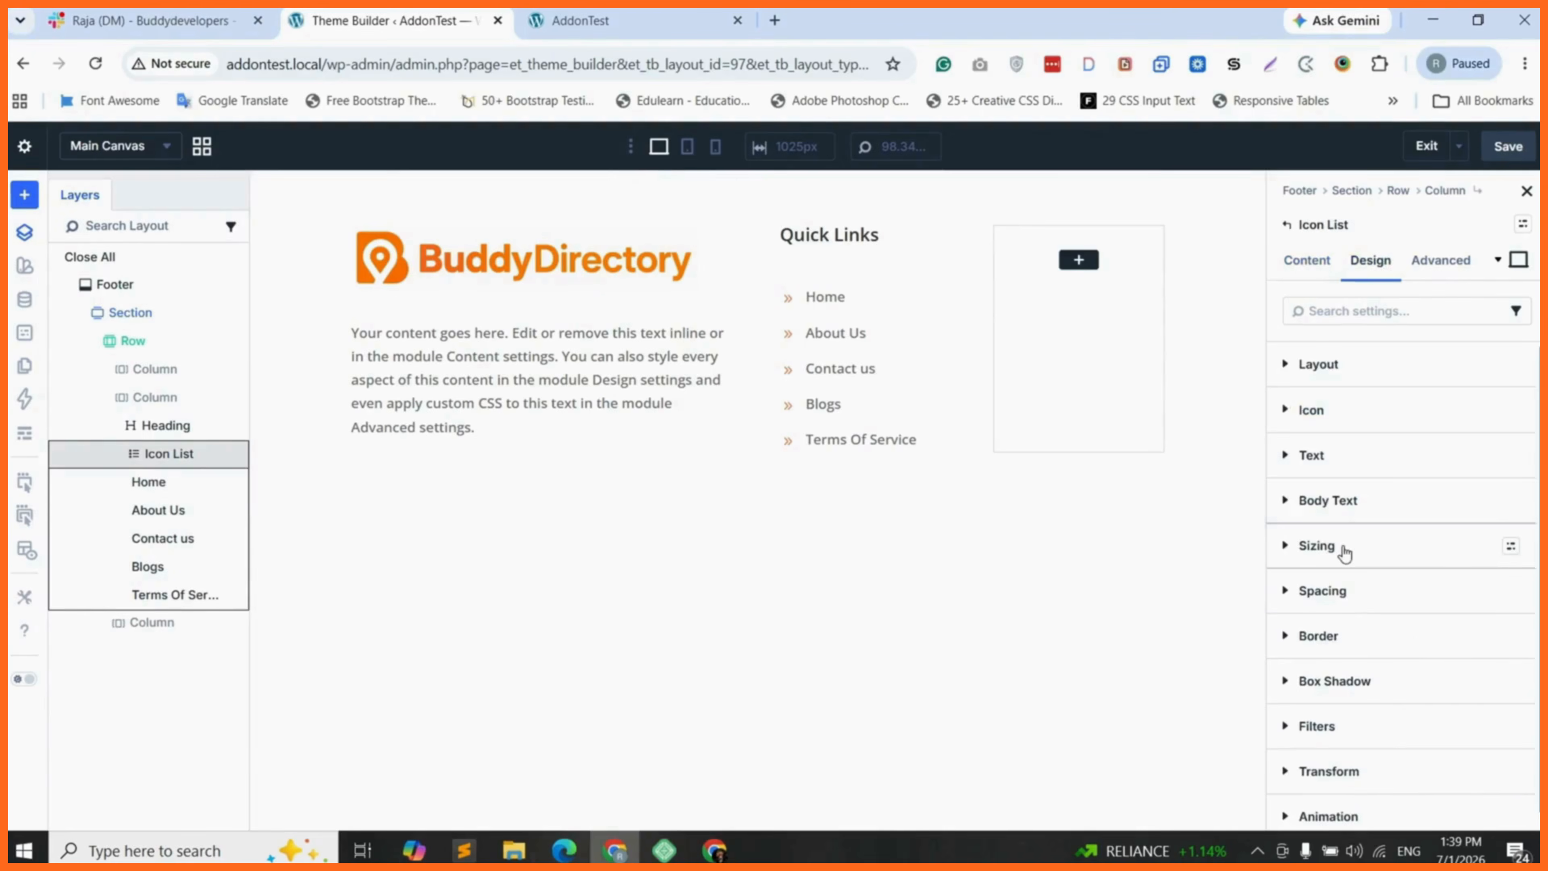
{"action": "left_click", "coordinate": [1323, 590]}
{"action": "left_click", "coordinate": [1316, 648]}
{"action": "type", "text": "-"}
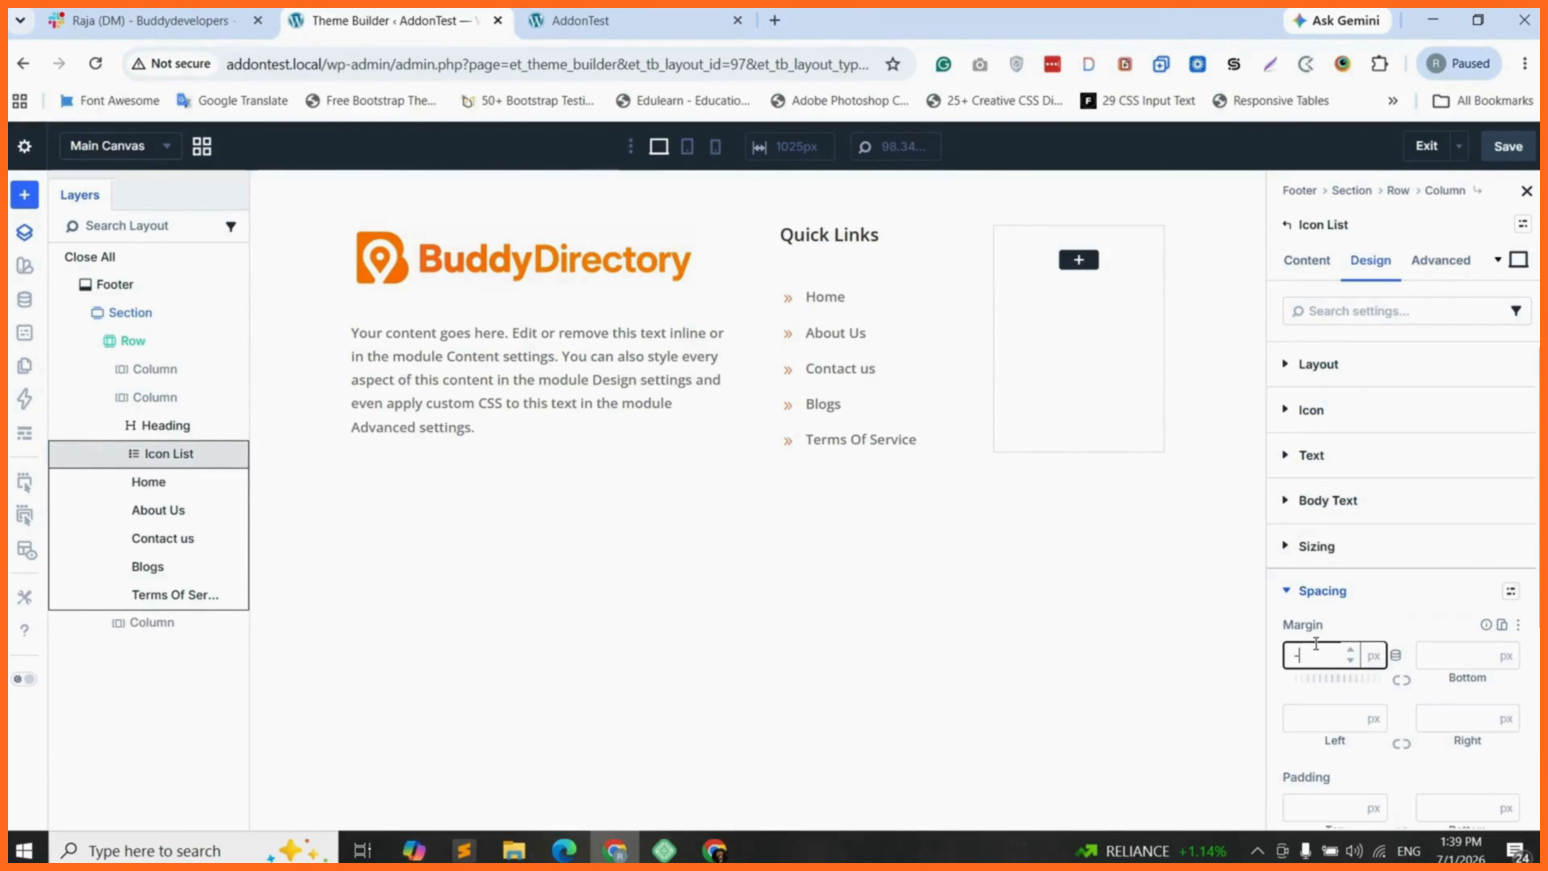
{"action": "type", "text": "20"}
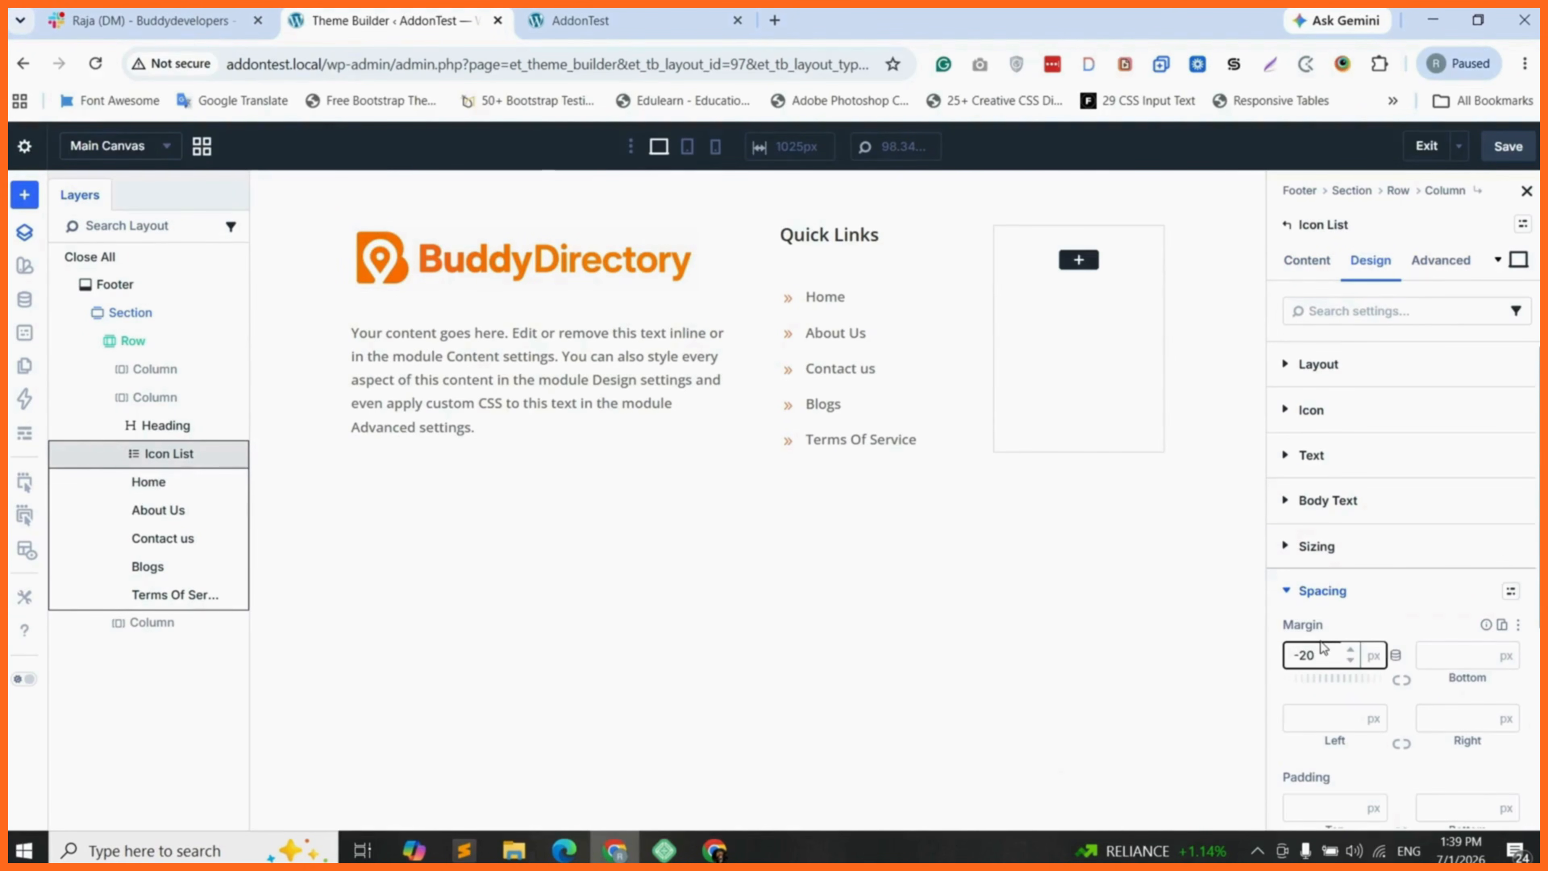
{"action": "left_click", "coordinate": [1516, 155]}
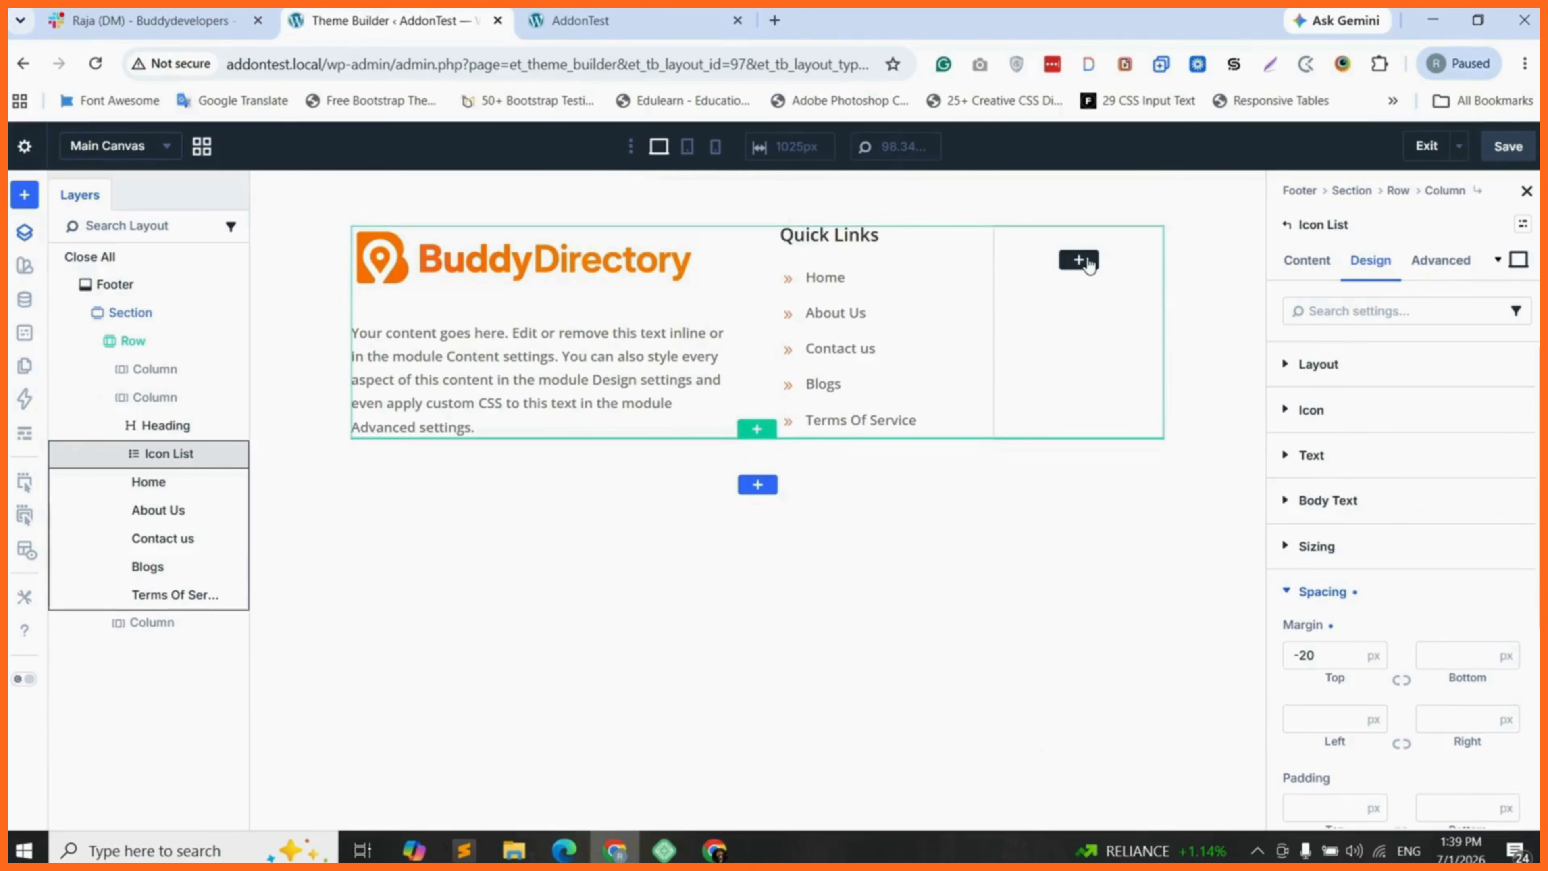
- Duplicate the Quick Links heading, move the copy into the empty third column and change its text to "Contact Info"
{"action": "left_click", "coordinate": [884, 238]}
{"action": "right_click", "coordinate": [883, 238]}
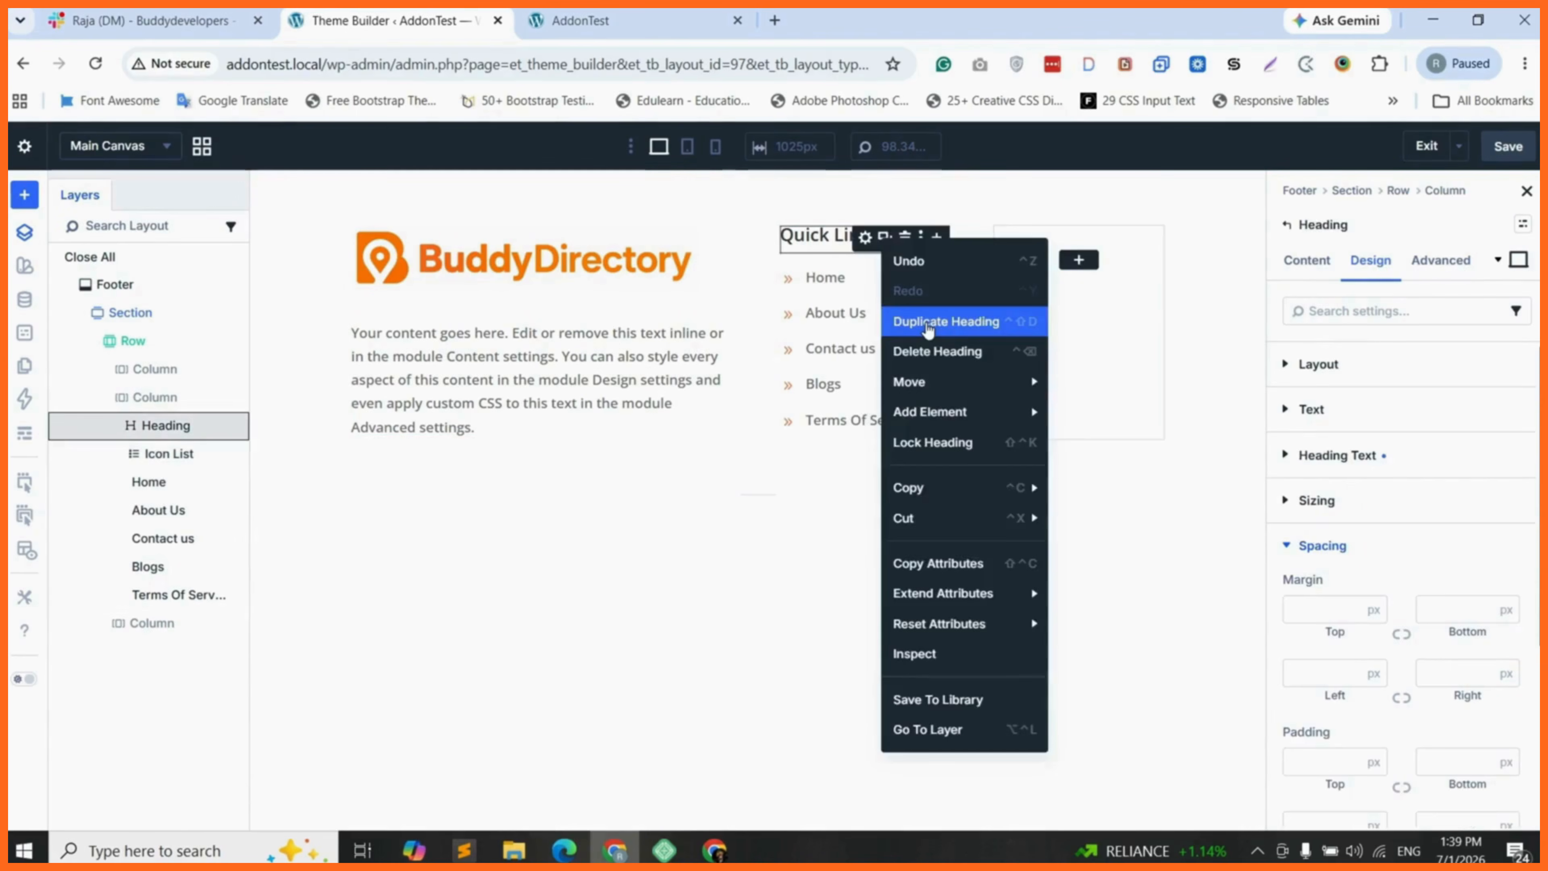
{"action": "left_click", "coordinate": [933, 319]}
{"action": "left_click_drag", "start_coordinate": [840, 300], "coordinate": [1071, 259]}
{"action": "triple_click", "coordinate": [1044, 242]}
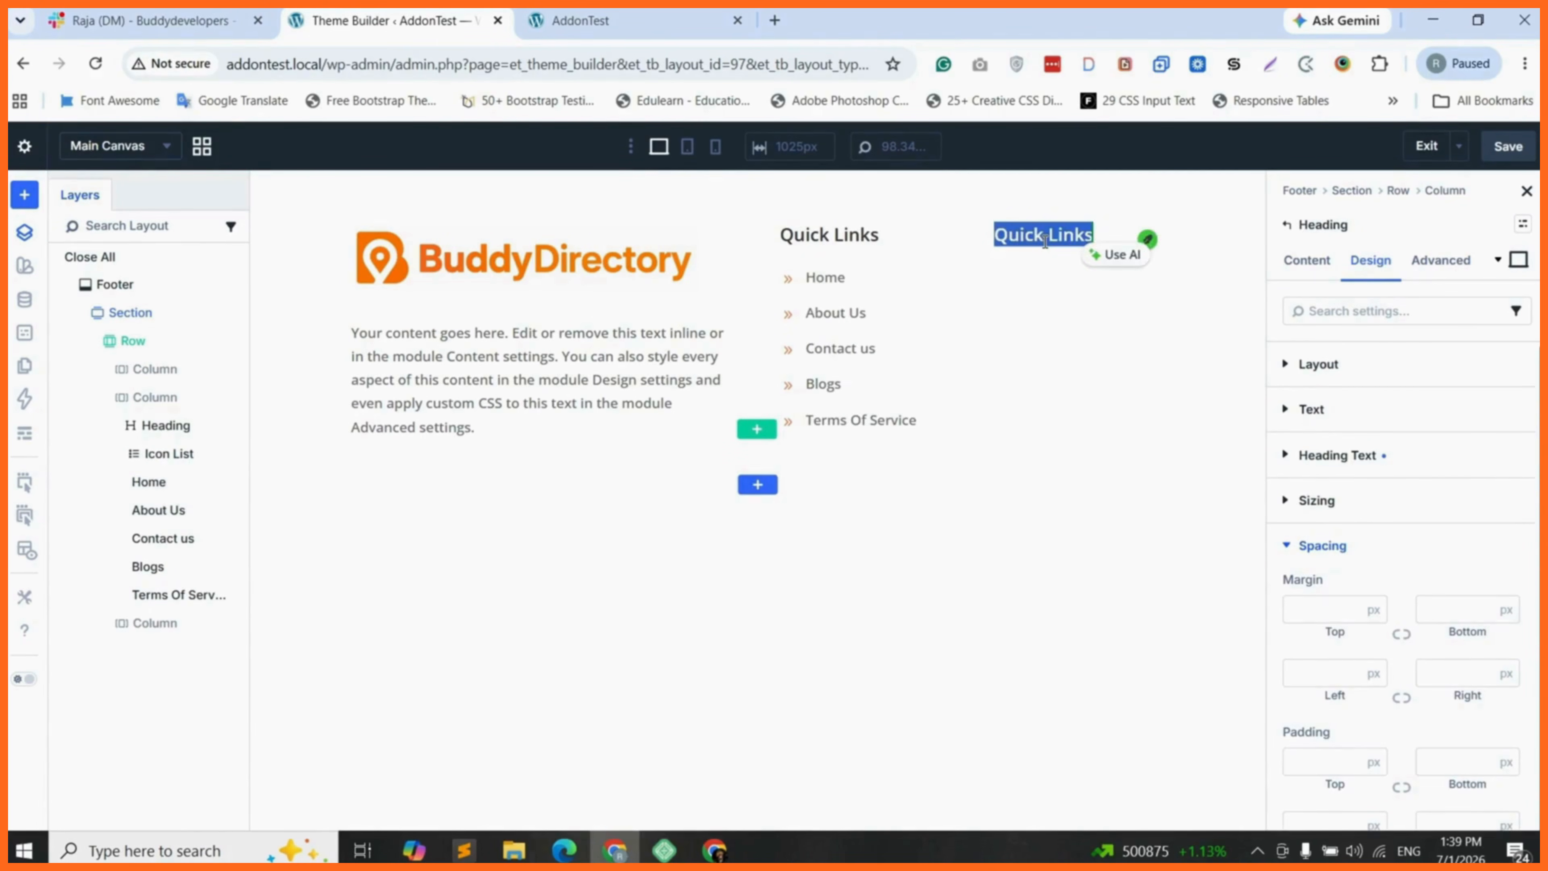
{"action": "type", "text": "Cont"}
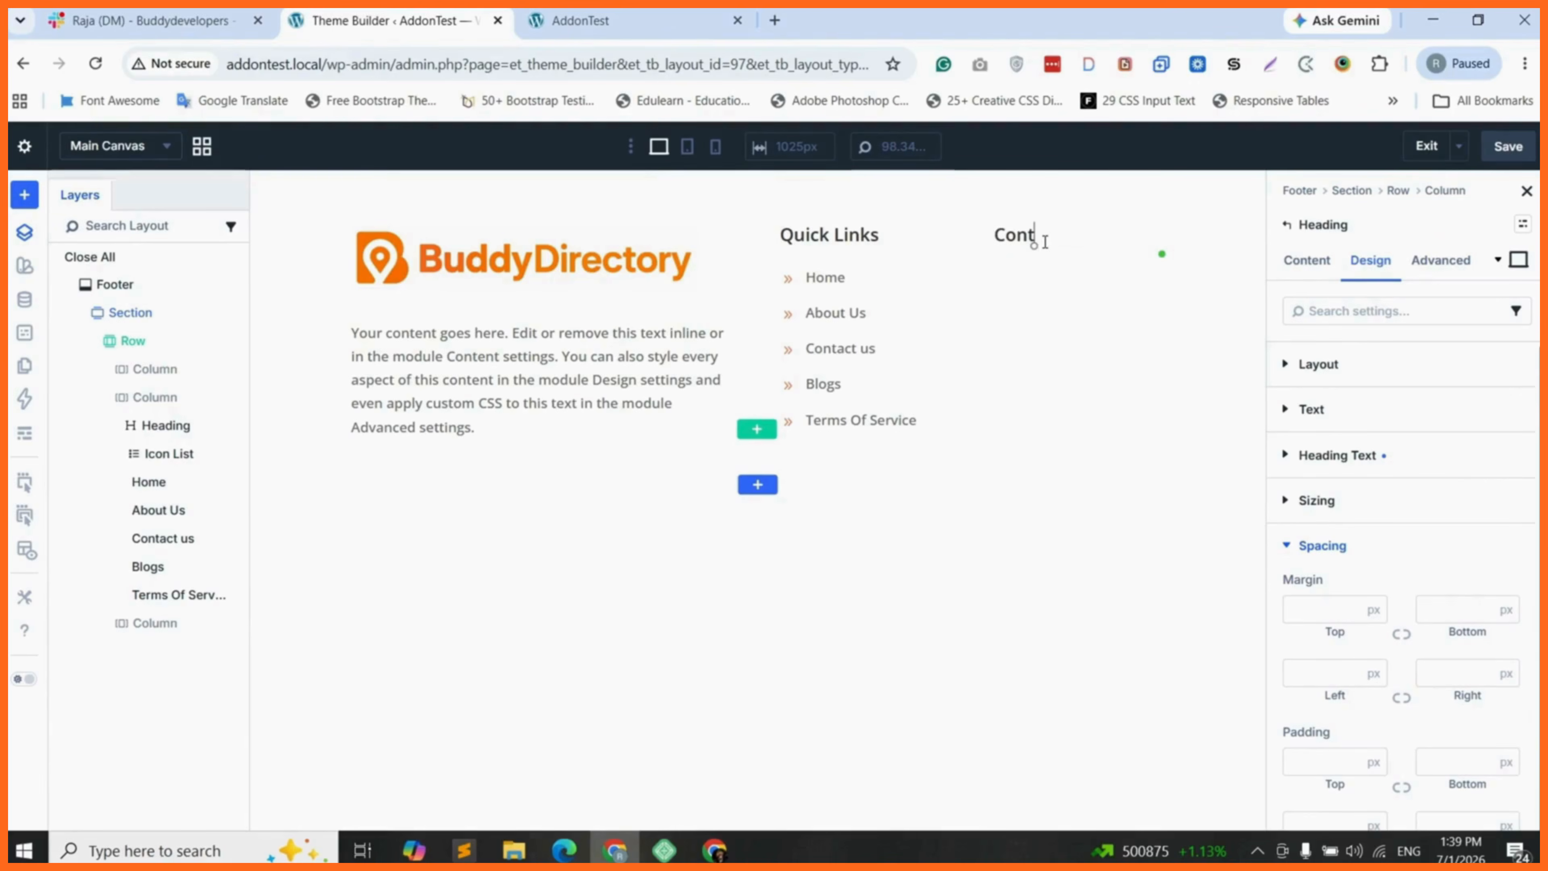
{"action": "type", "text": "act Ing"}
{"action": "type", "text": "o"}
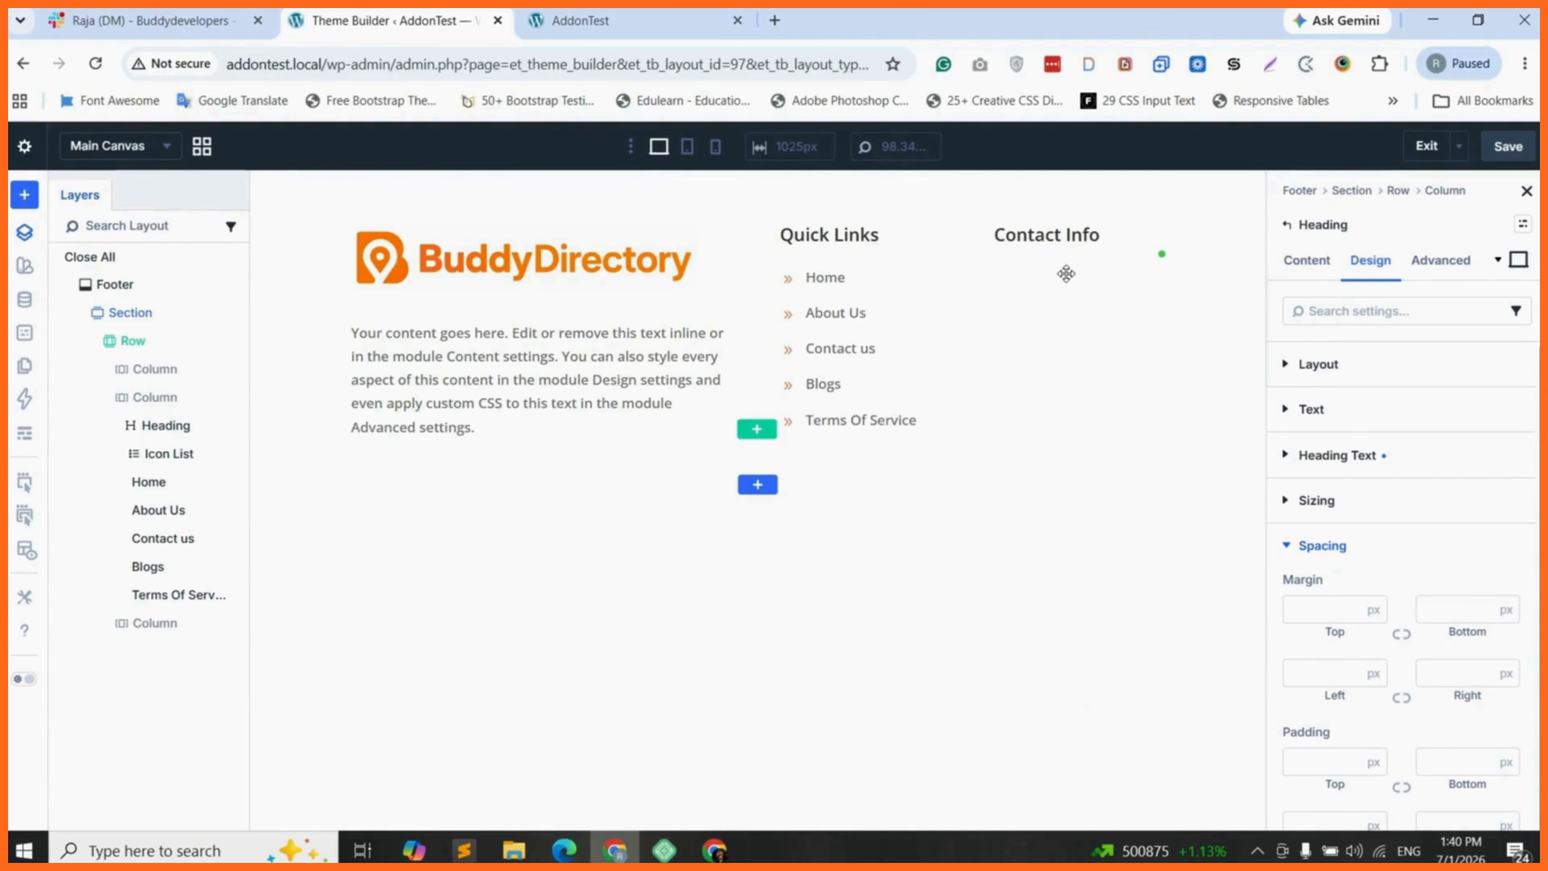
- Duplicate the Quick Links icon list and move the copy below the Contact Info heading in the third column
{"action": "left_click", "coordinate": [215, 458]}
{"action": "right_click", "coordinate": [214, 459]}
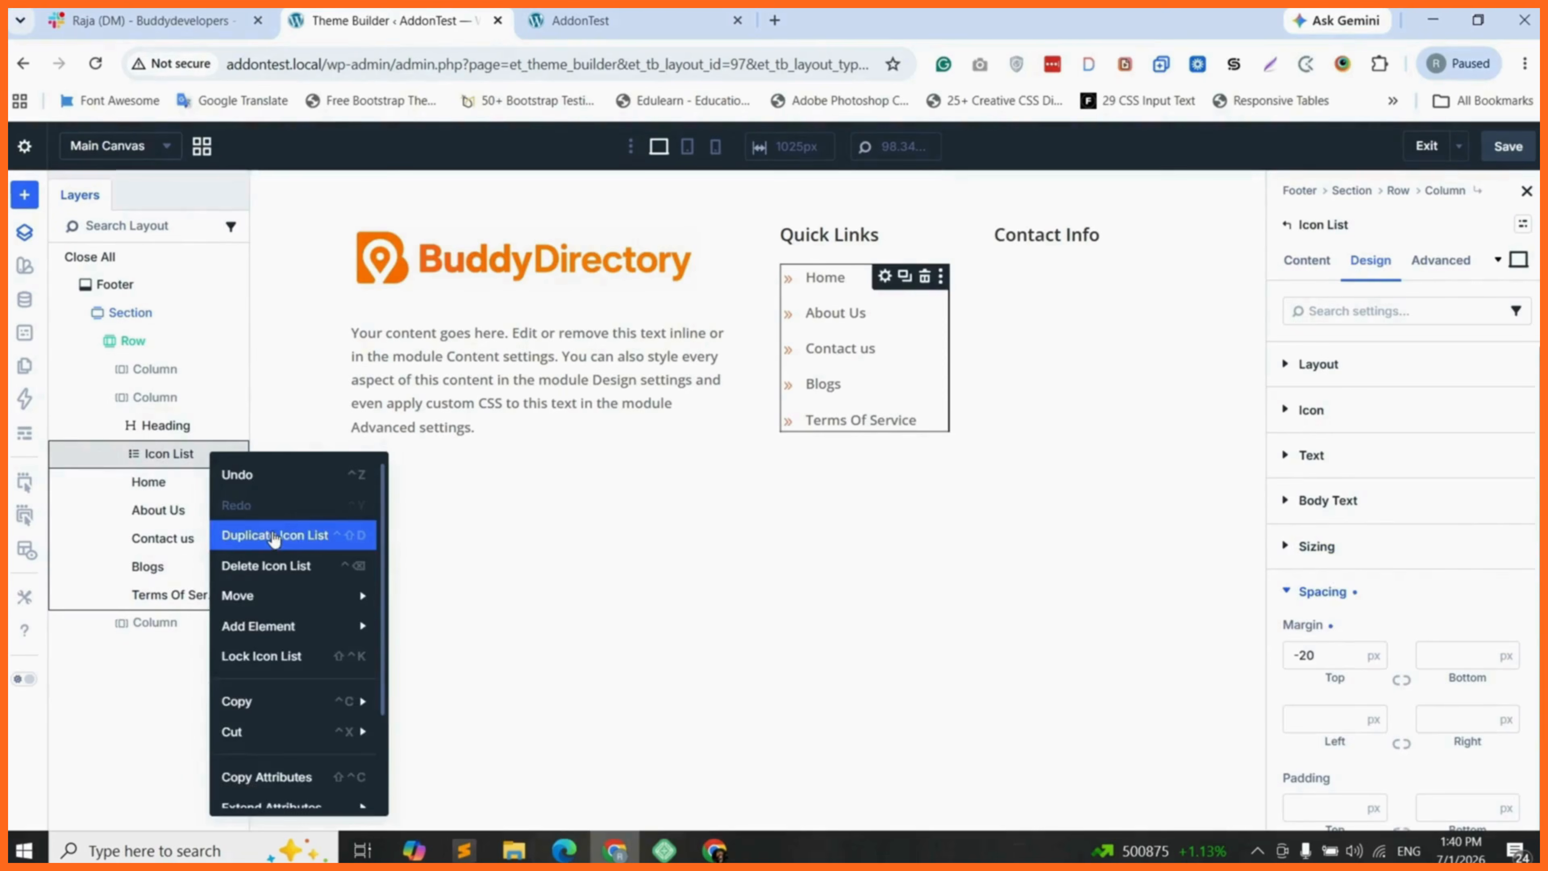
{"action": "left_click", "coordinate": [271, 538]}
{"action": "left_click", "coordinate": [105, 651]}
{"action": "left_click_drag", "start_coordinate": [162, 623], "coordinate": [162, 686]}
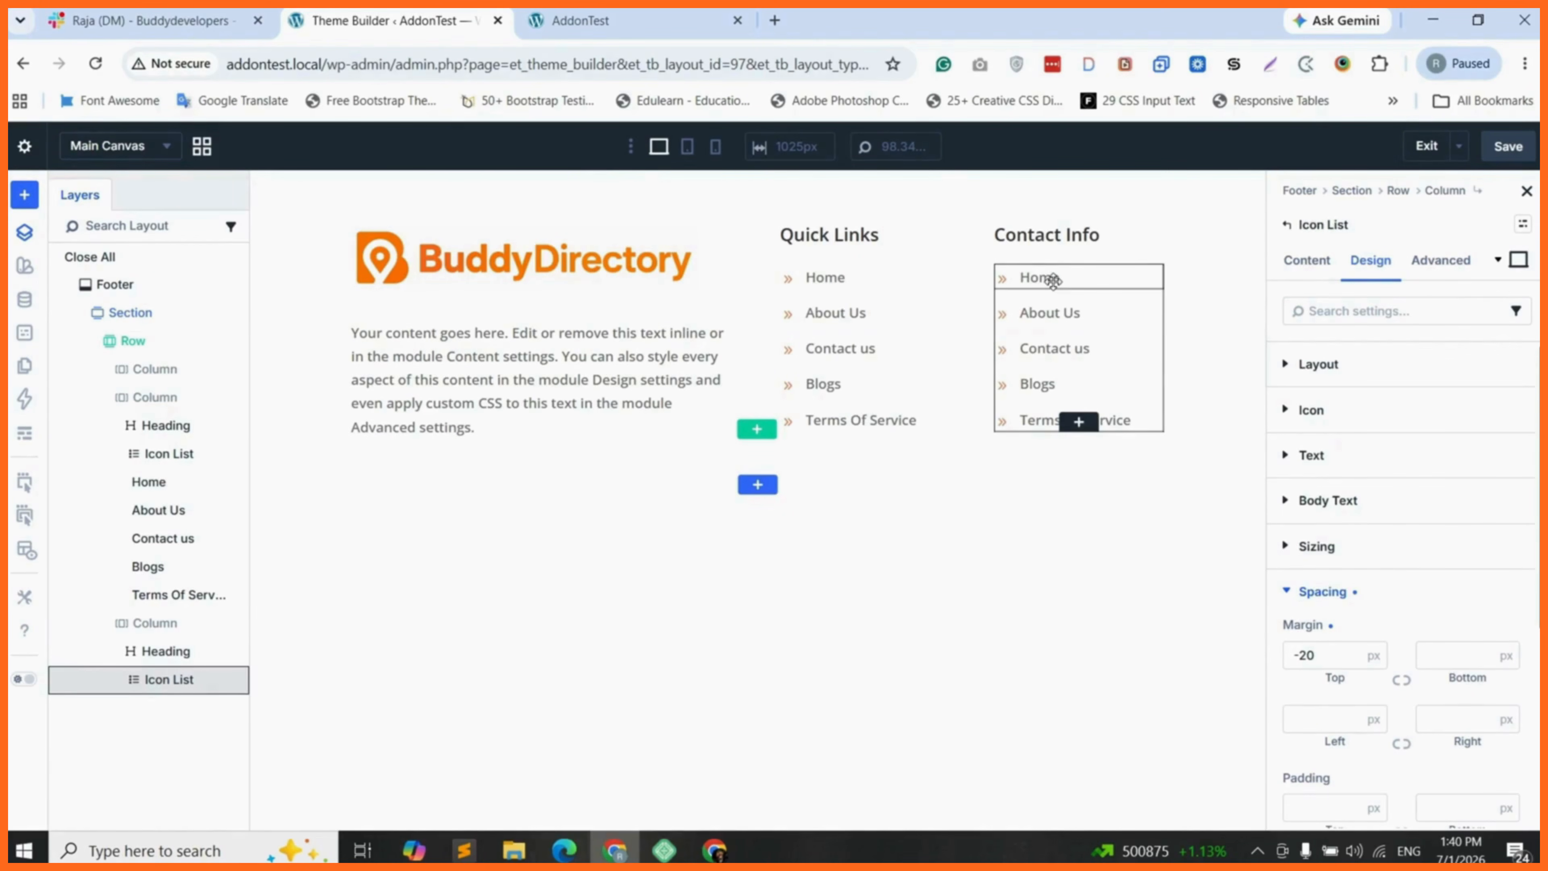
- Replace the Home item's text in the Contact Info list with "Phone :" followed by the phone number
{"action": "left_click", "coordinate": [116, 681]}
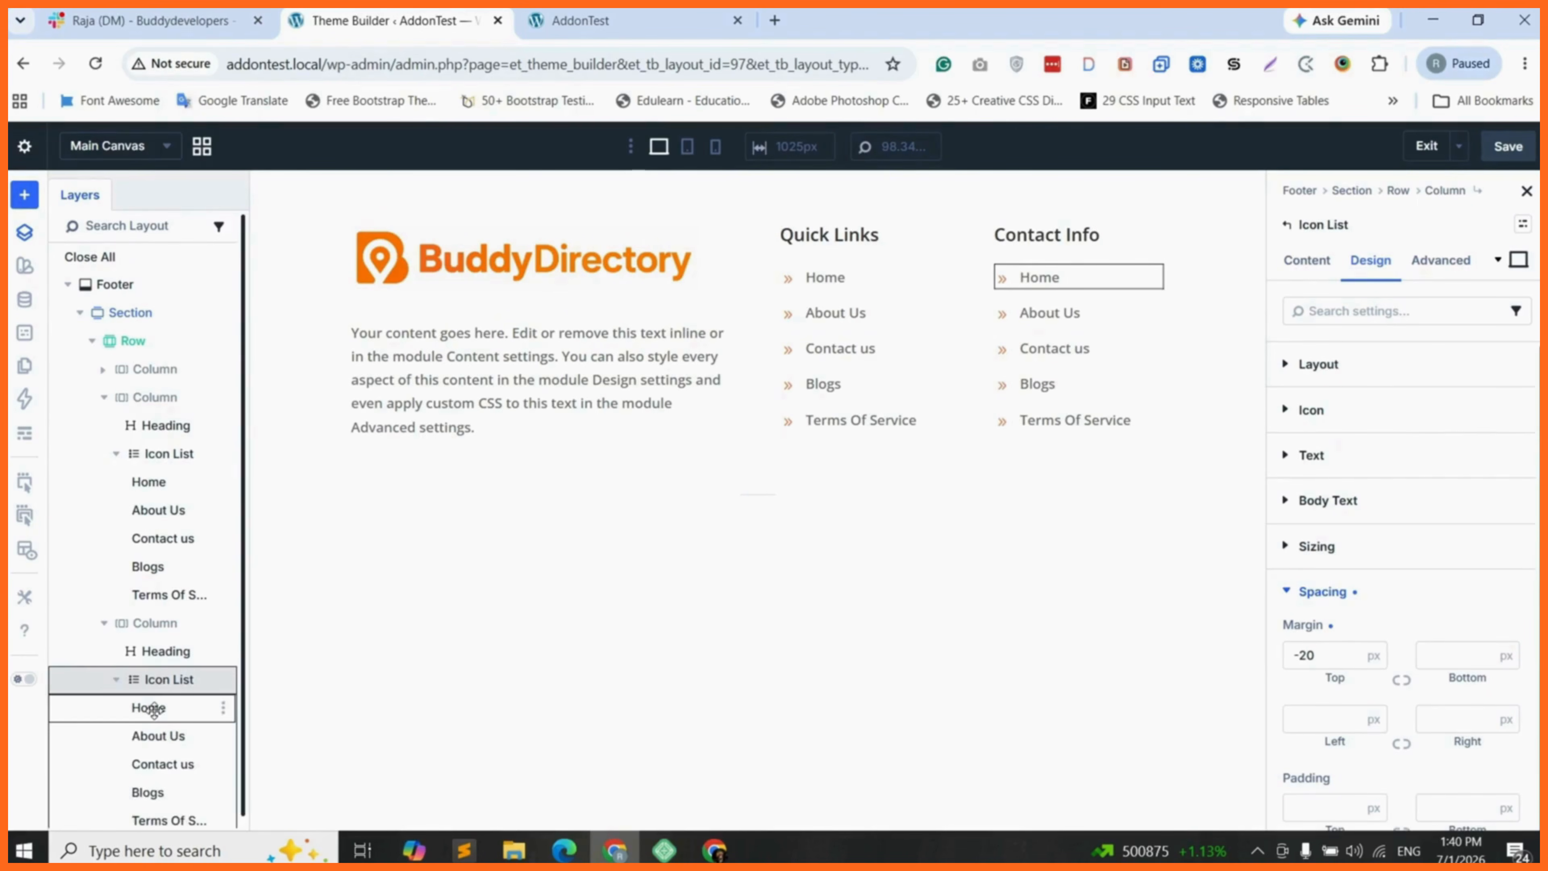
{"action": "type", "text": "Ph"}
{"action": "type", "text": "one :"}
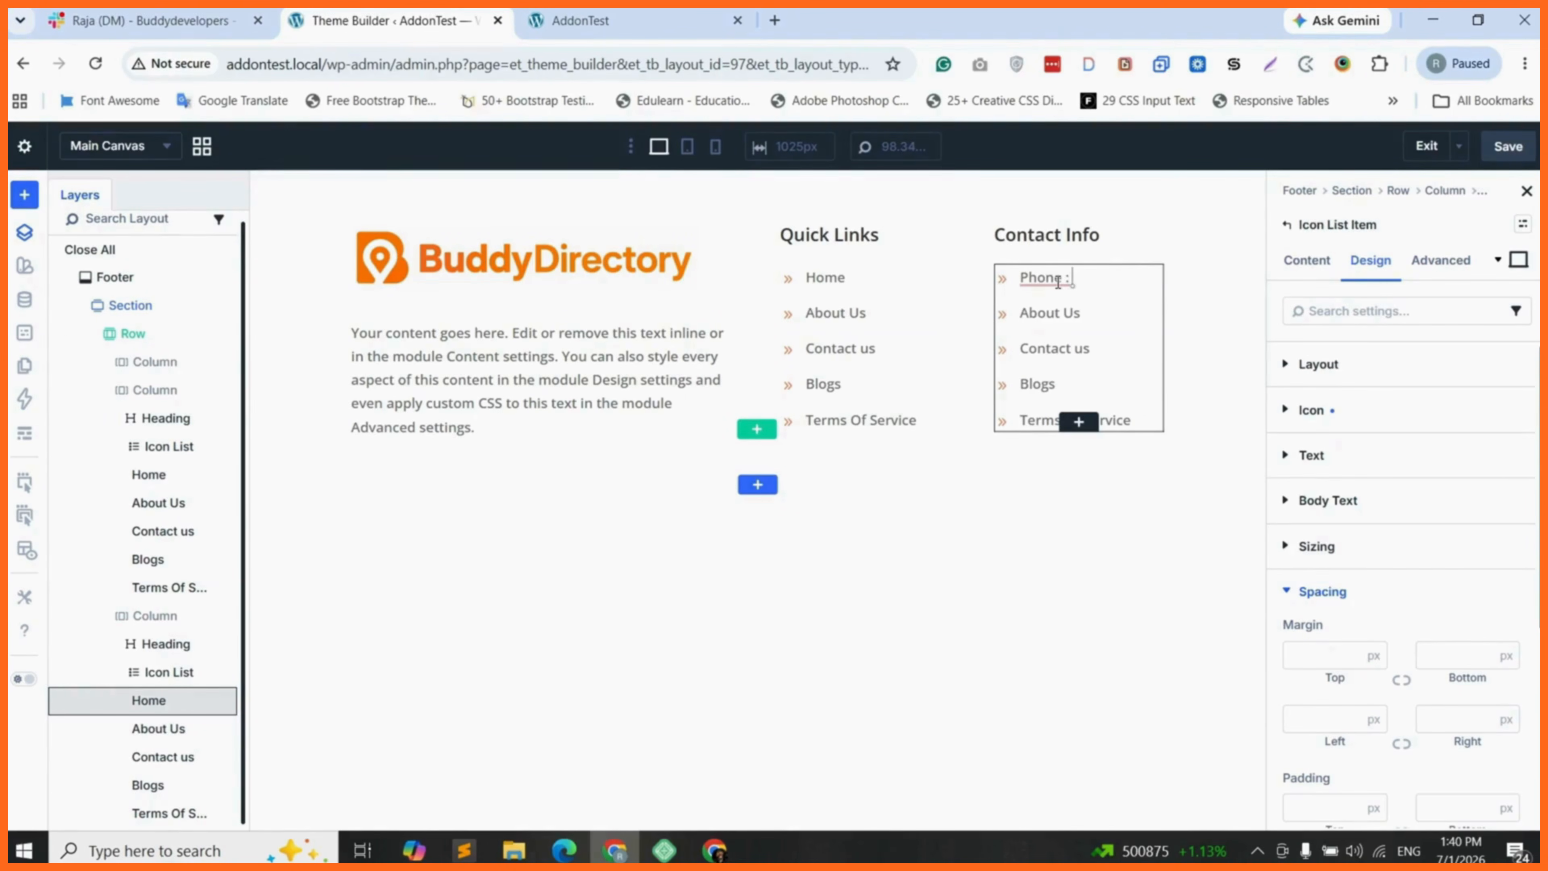
{"action": "type", "text": " +1 234567890"}
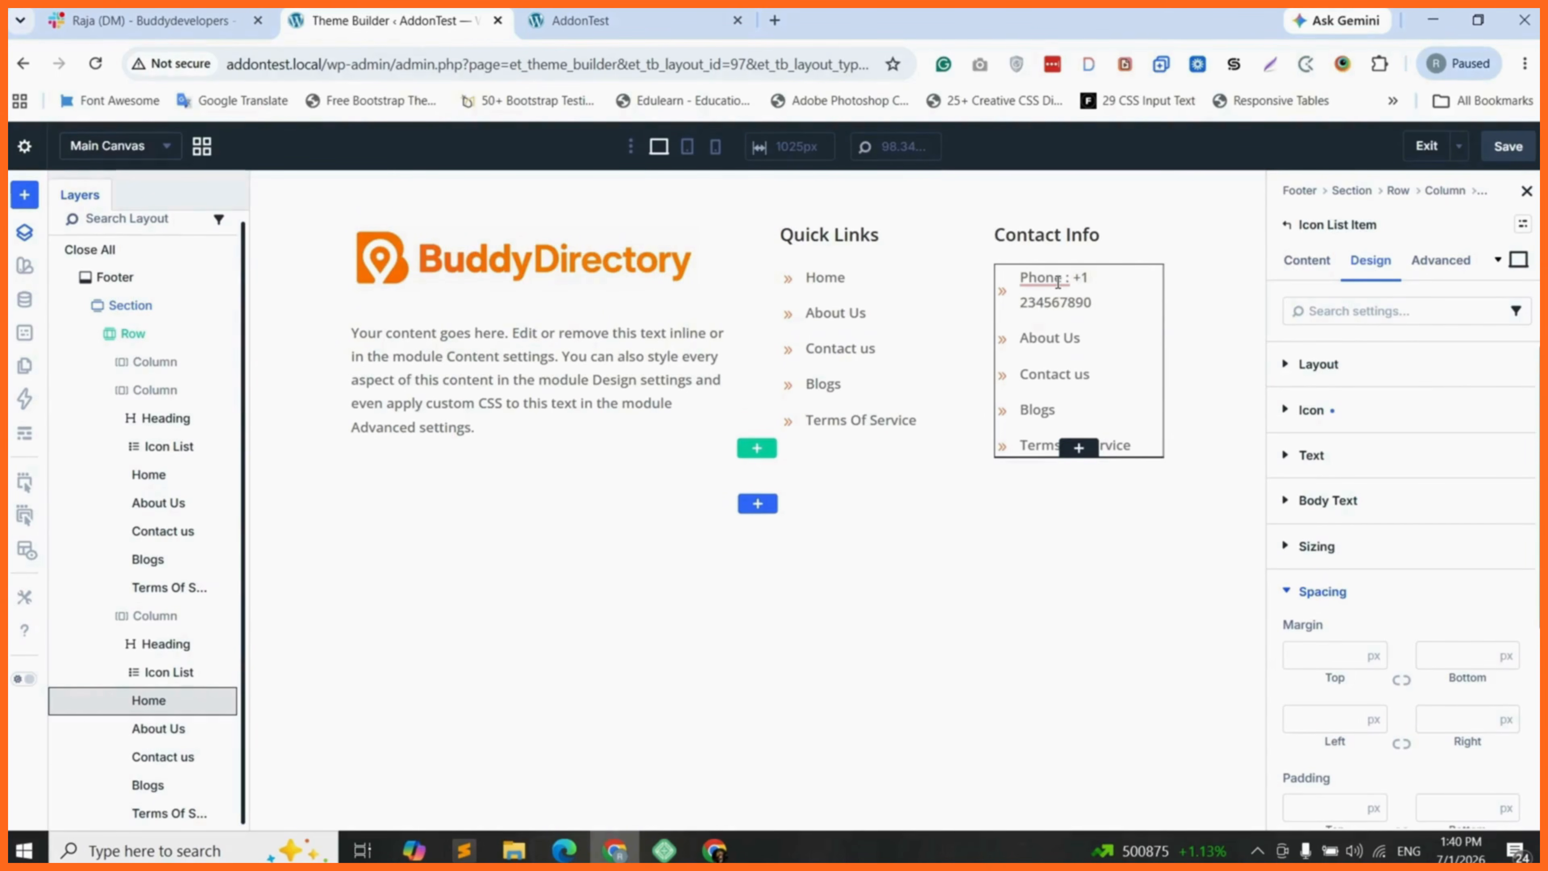
- Search the icons for "phone" and change the Phone item's icon to a solid handset
{"action": "left_click", "coordinate": [1338, 417]}
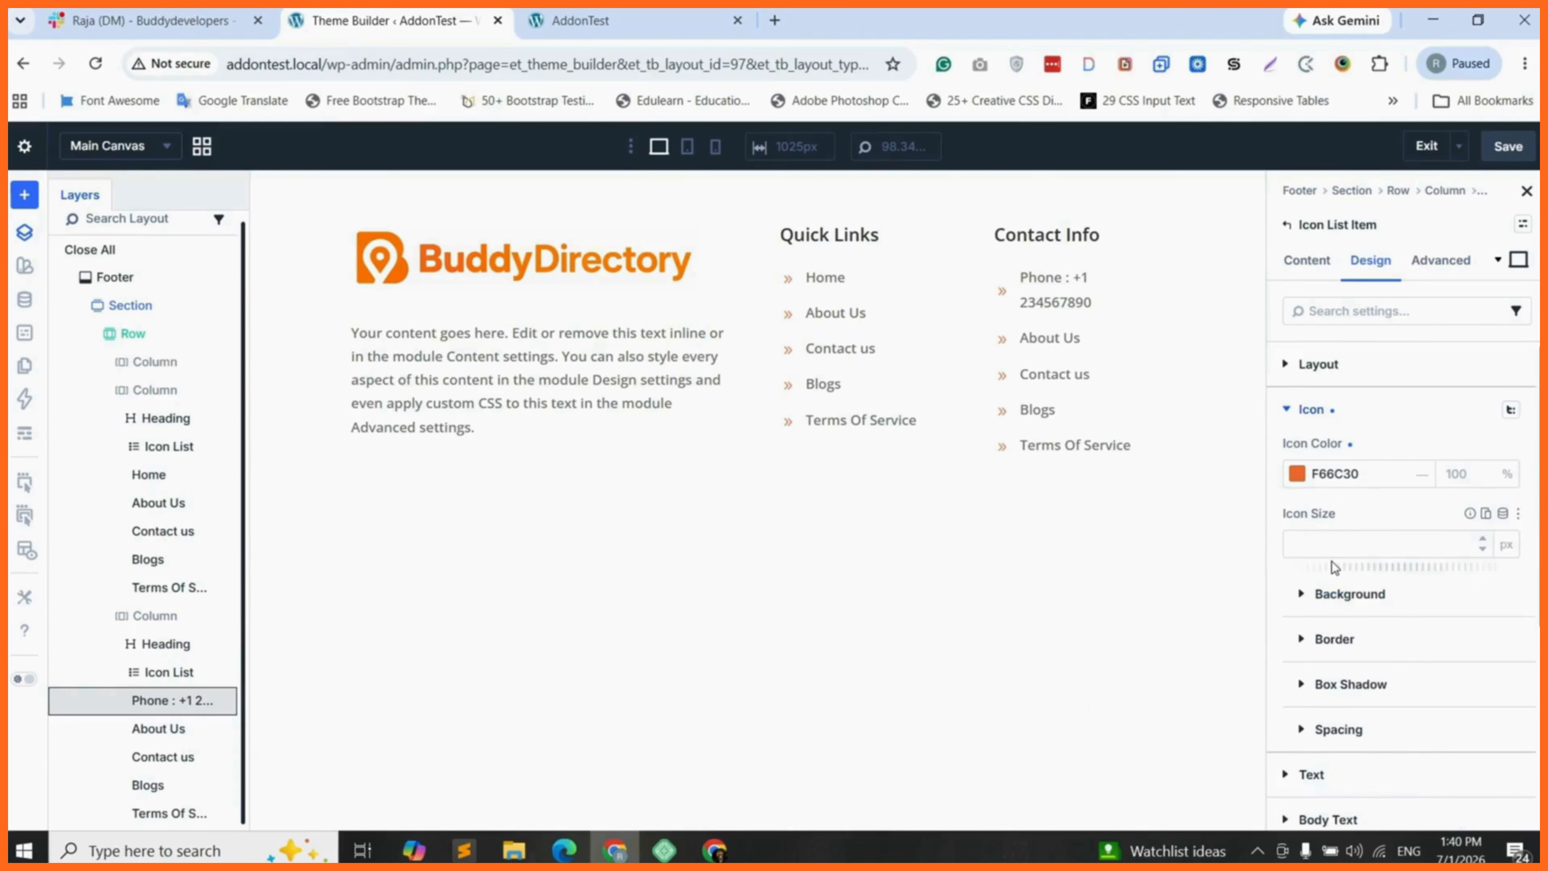
{"action": "left_click", "coordinate": [1306, 259]}
{"action": "left_click", "coordinate": [1315, 267]}
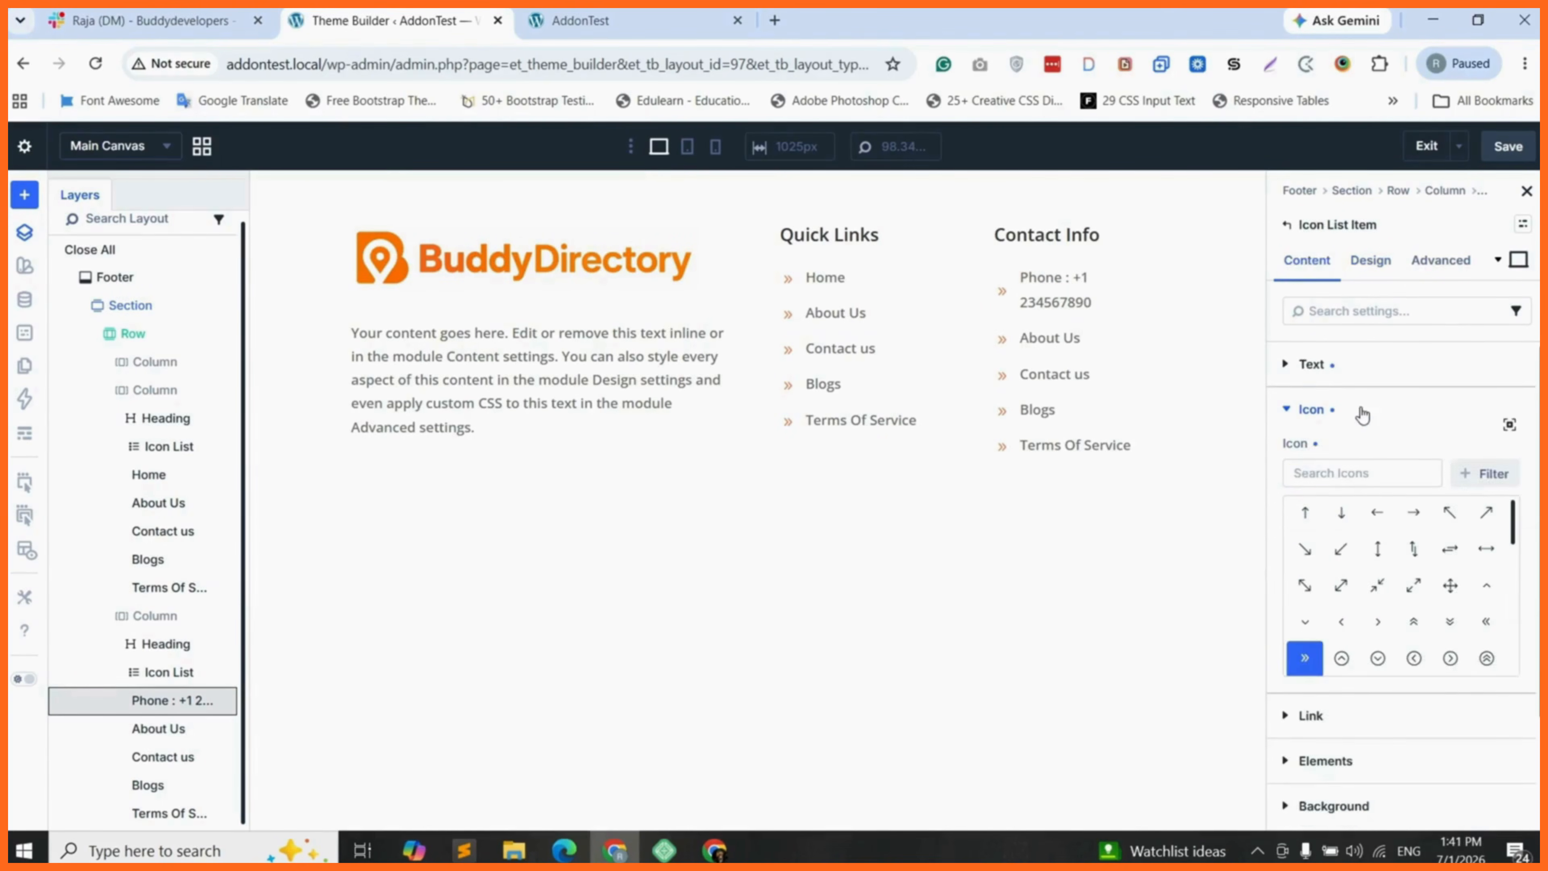
{"action": "left_click", "coordinate": [1346, 473]}
{"action": "type", "text": "phone"}
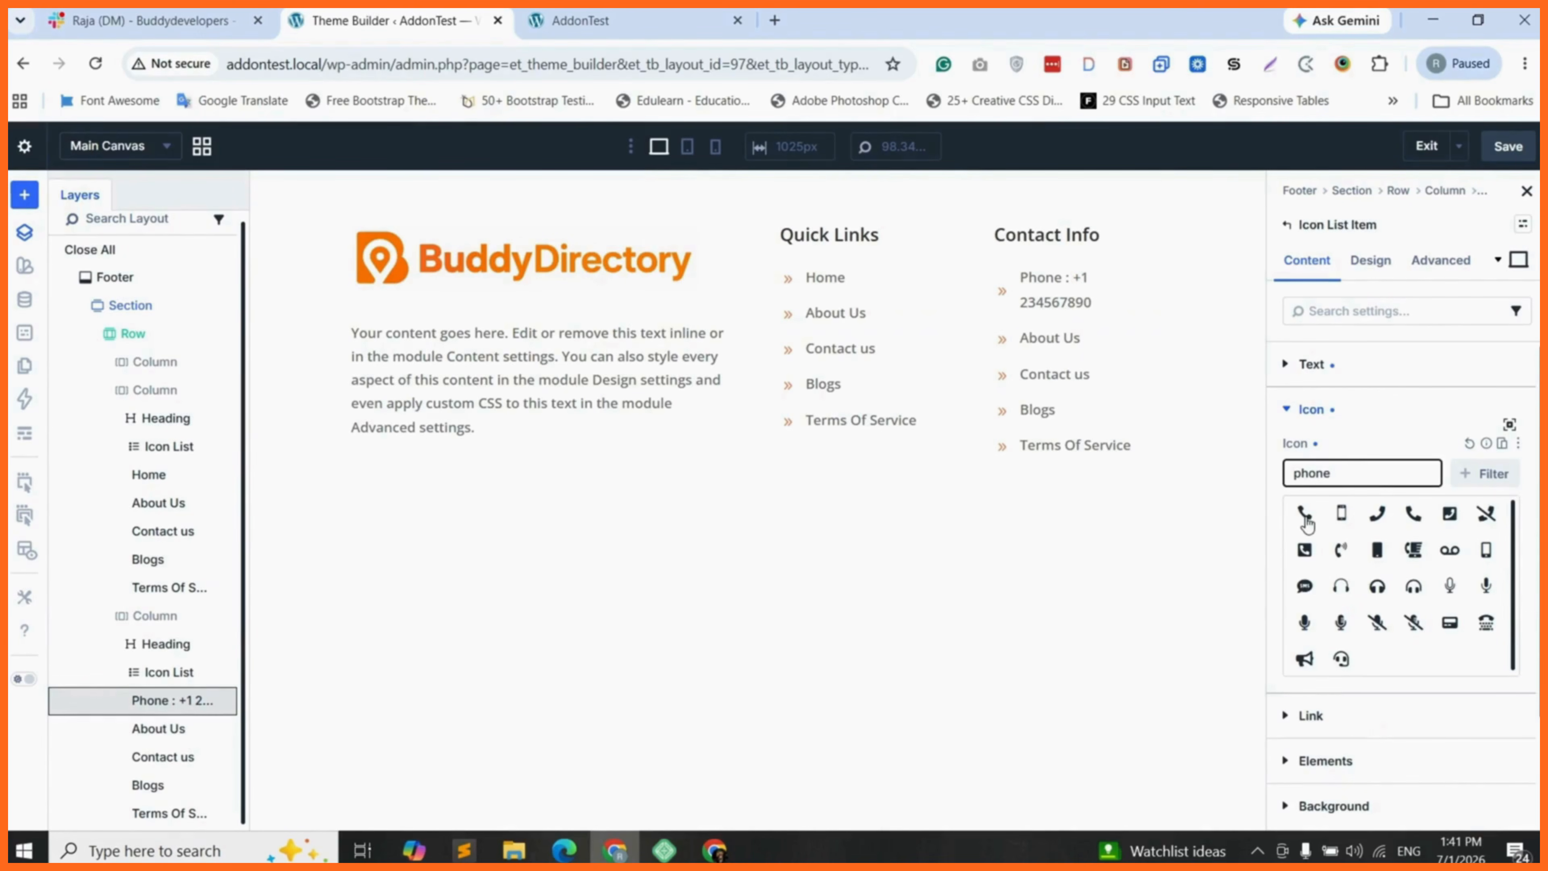
{"action": "left_click", "coordinate": [1415, 516]}
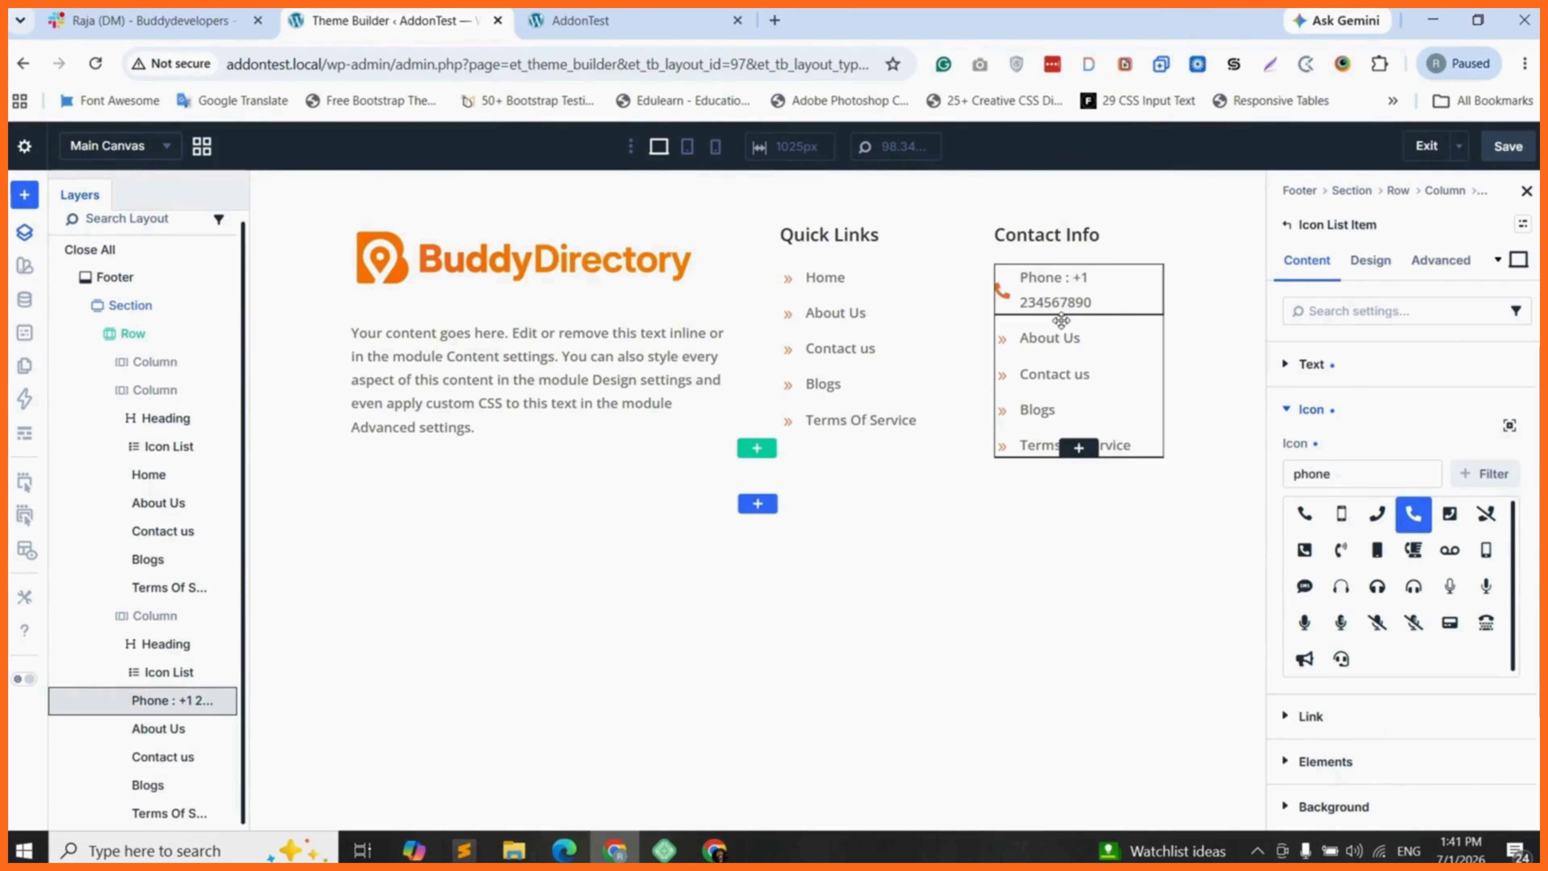
- Change the About Us item in the Contact Info list to "Address: India" and give it a location pin icon, searching for "loca"
{"action": "triple_click", "coordinate": [1049, 337]}
{"action": "type", "text": "Address"}
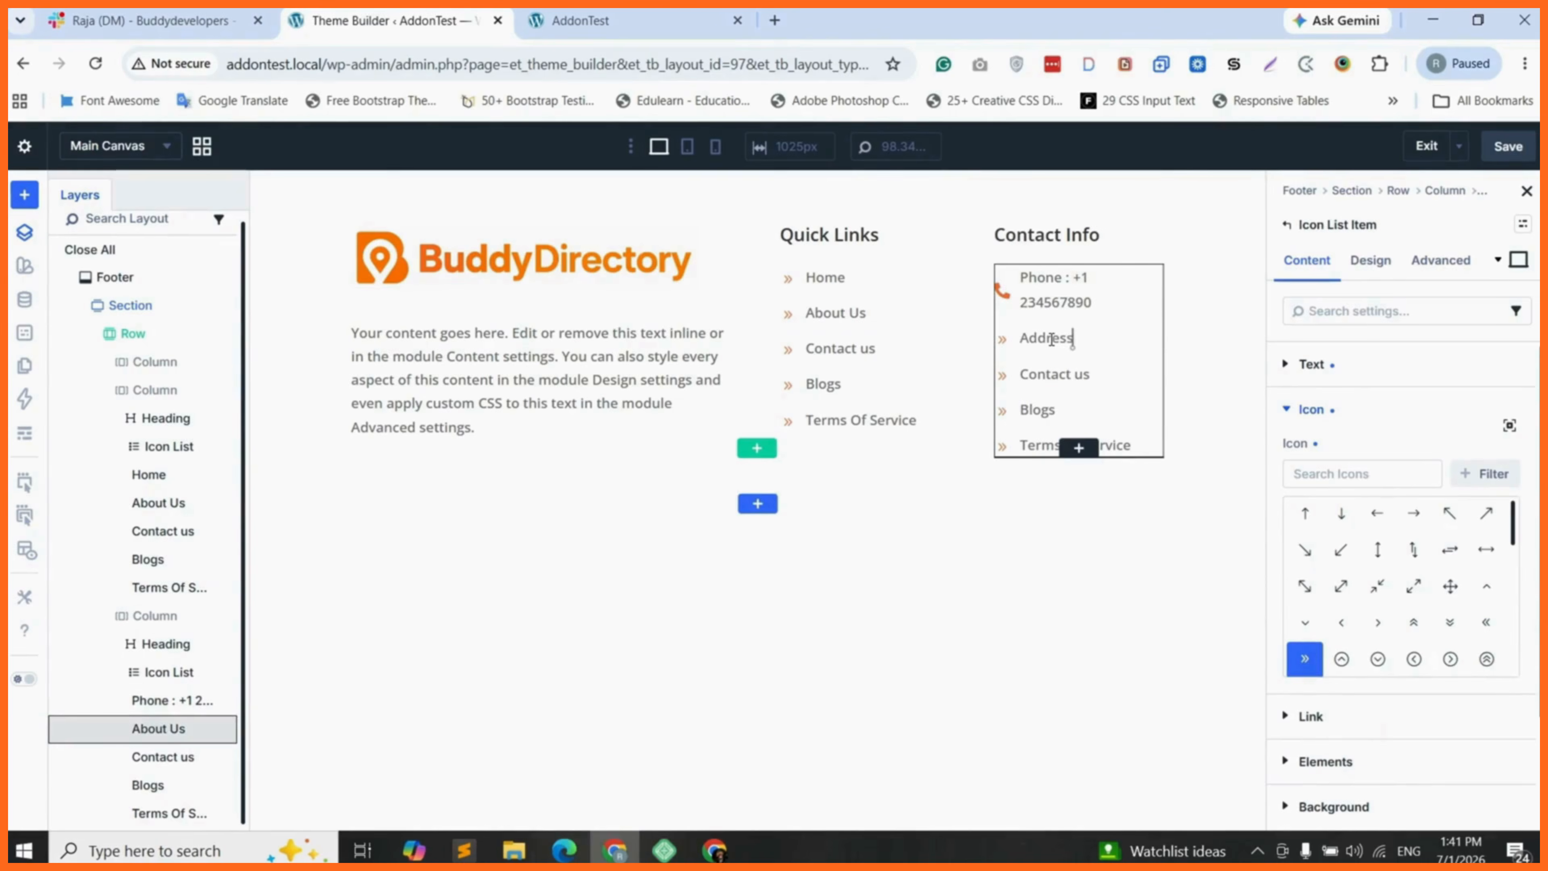
{"action": "type", "text": ": India"}
{"action": "left_click", "coordinate": [1351, 474]}
{"action": "type", "text": "loc"}
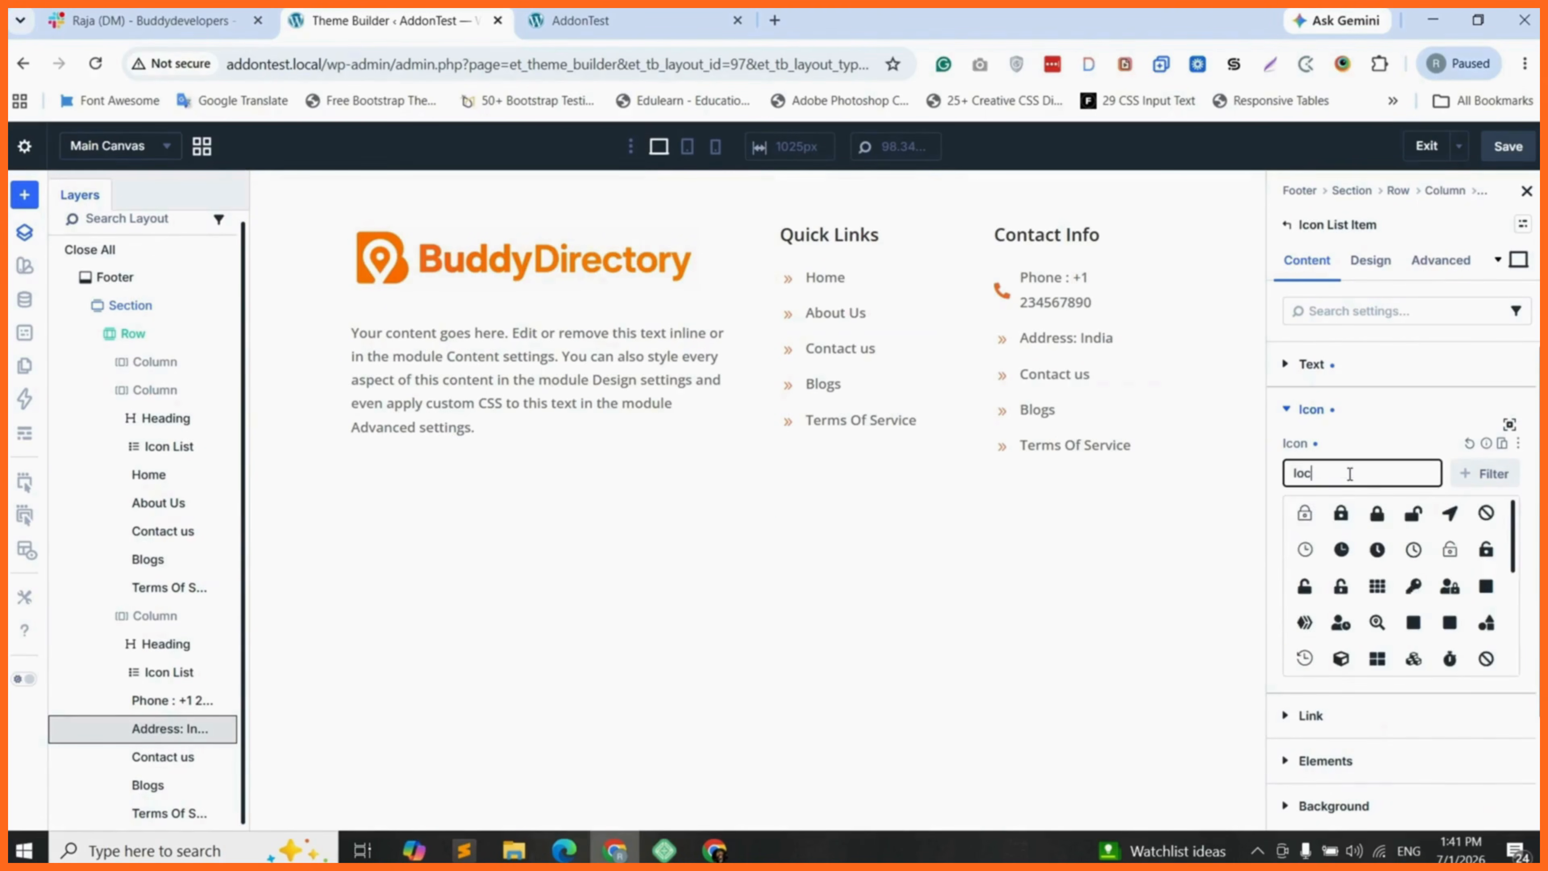
{"action": "type", "text": "a"}
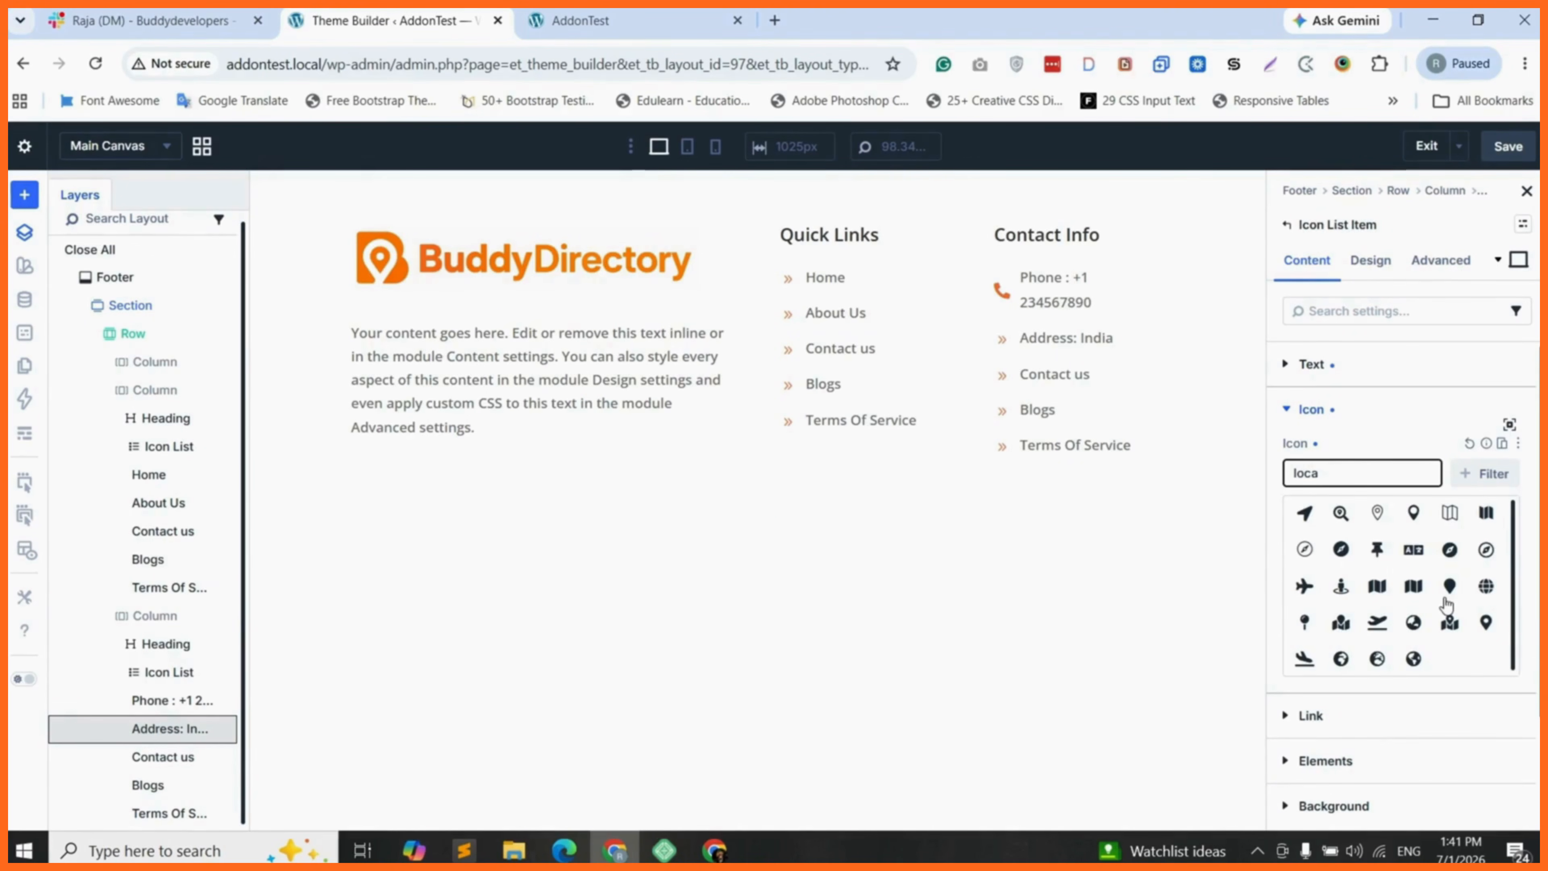
{"action": "left_click", "coordinate": [1486, 622]}
- Change the Contact us item in the Contact Info list to "Email:" plus the e-mail address, with a solid envelope icon found under "env"
{"action": "left_click", "coordinate": [1053, 374]}
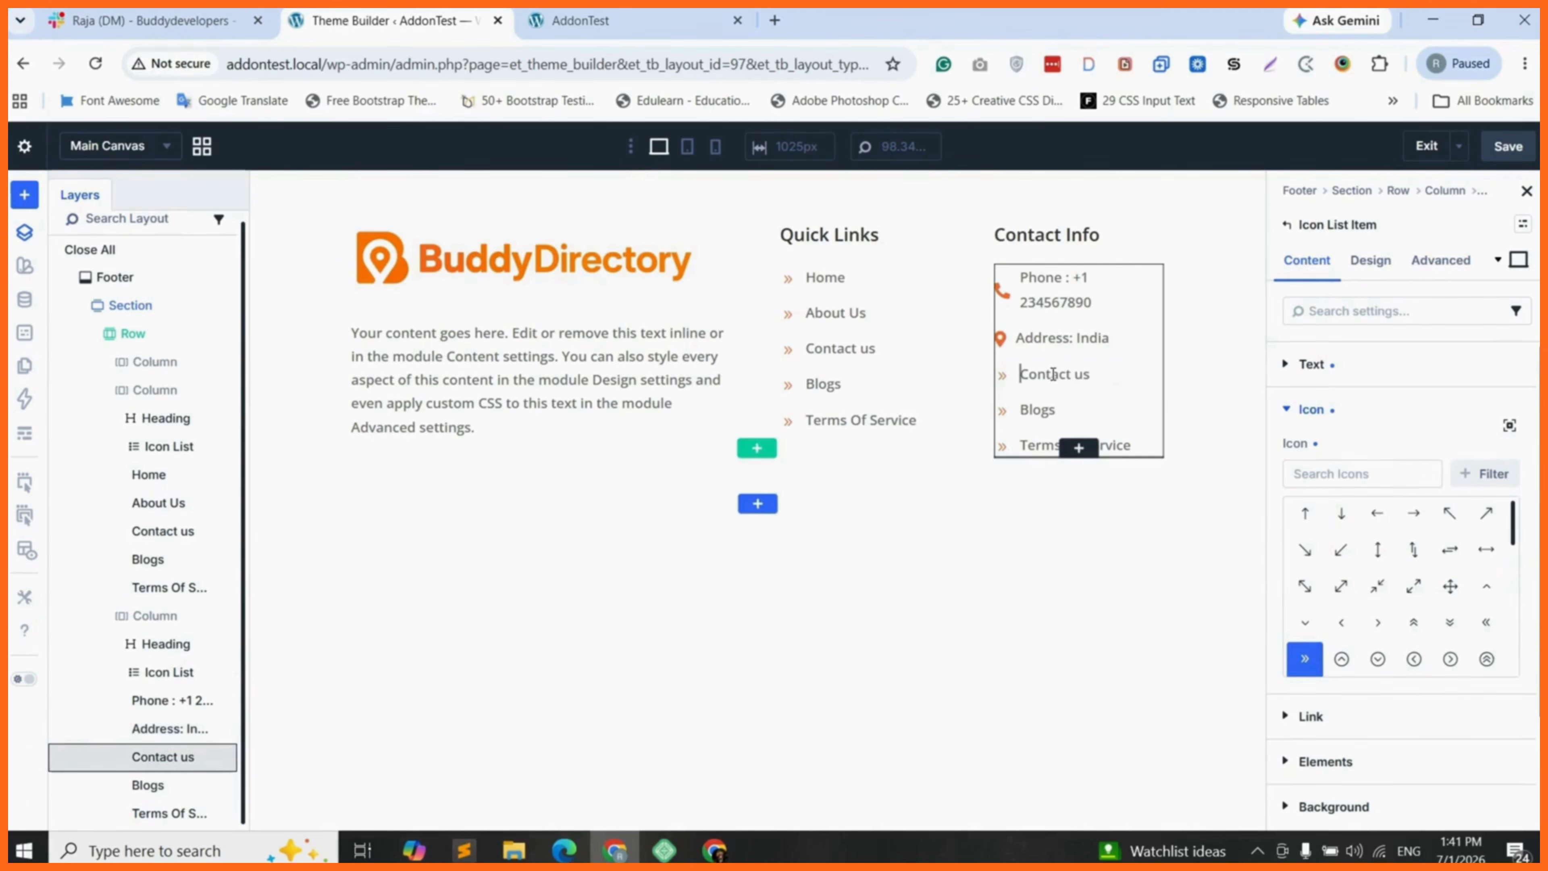
{"action": "triple_click", "coordinate": [1053, 374]}
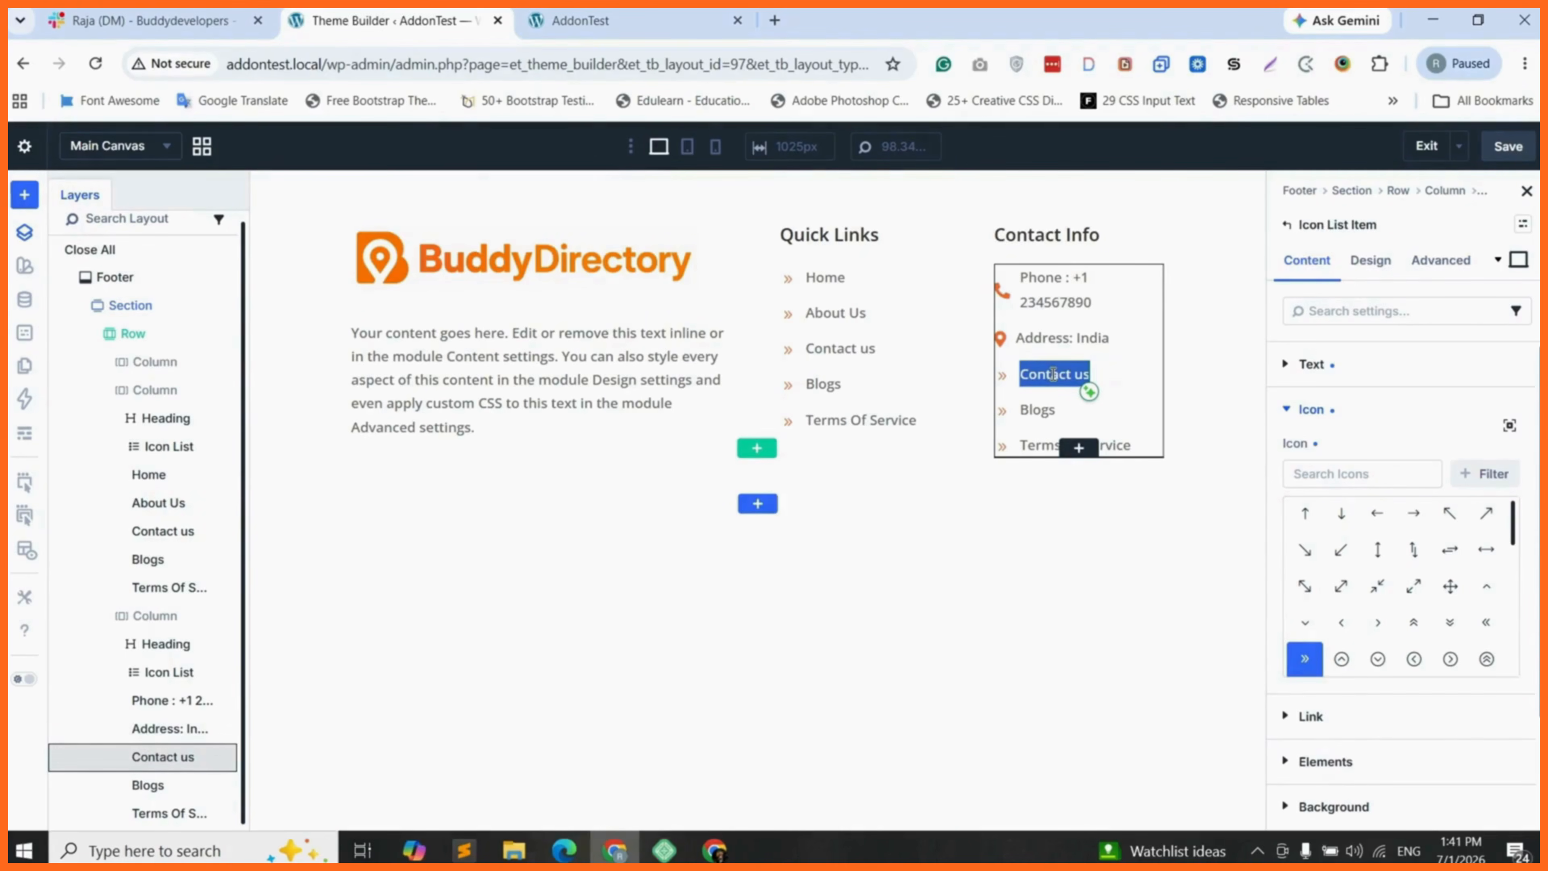
{"action": "type", "text": "Email:"}
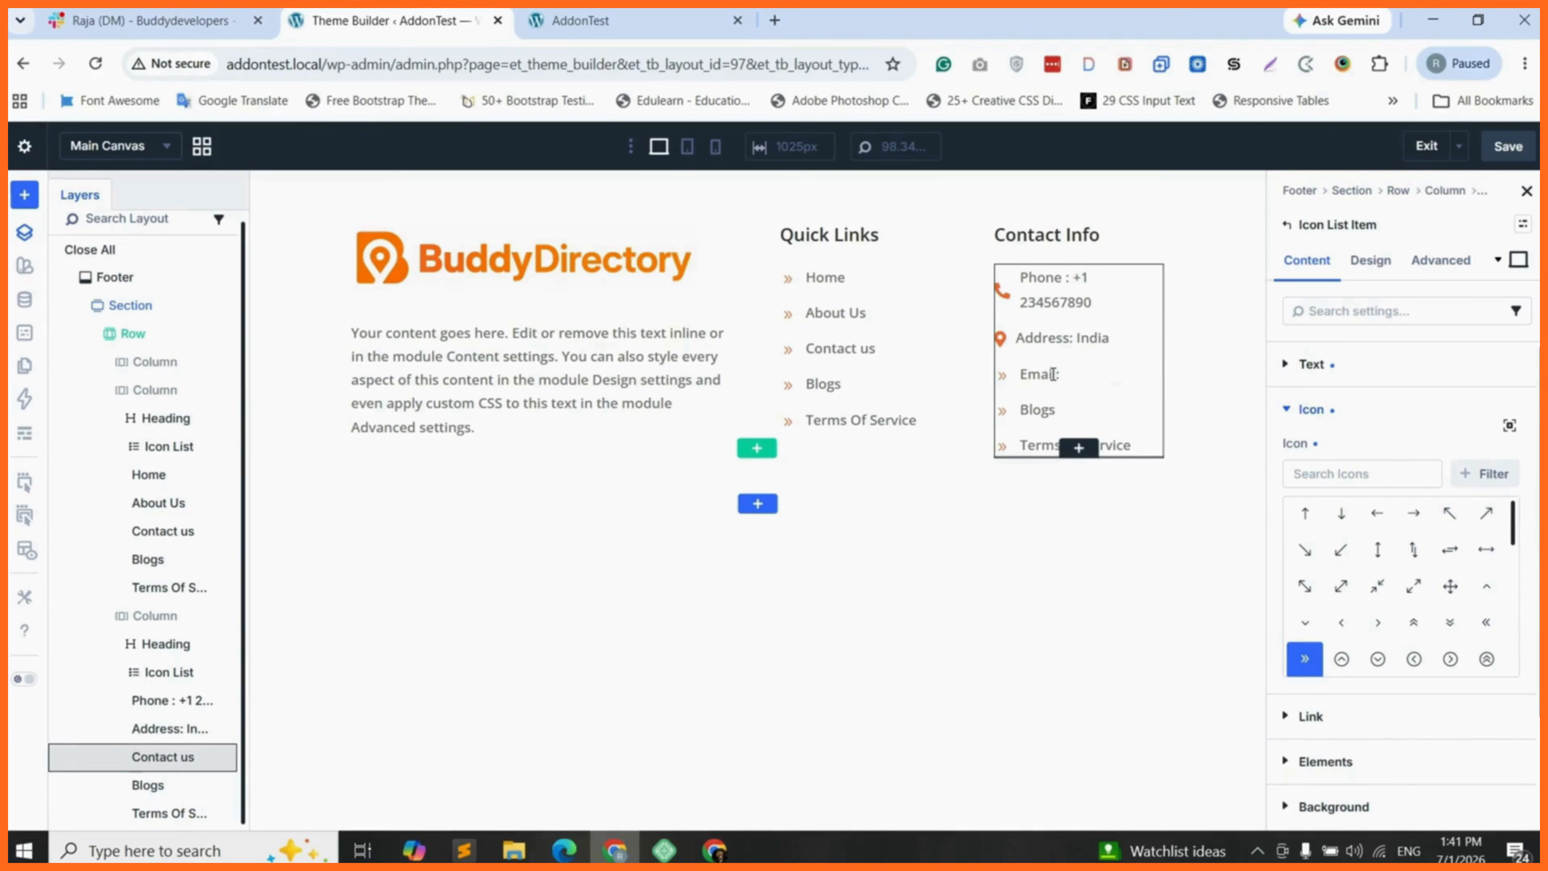
{"action": "type", "text": " demo@gmail.com"}
{"action": "left_click", "coordinate": [1330, 473]}
{"action": "type", "text": "env"}
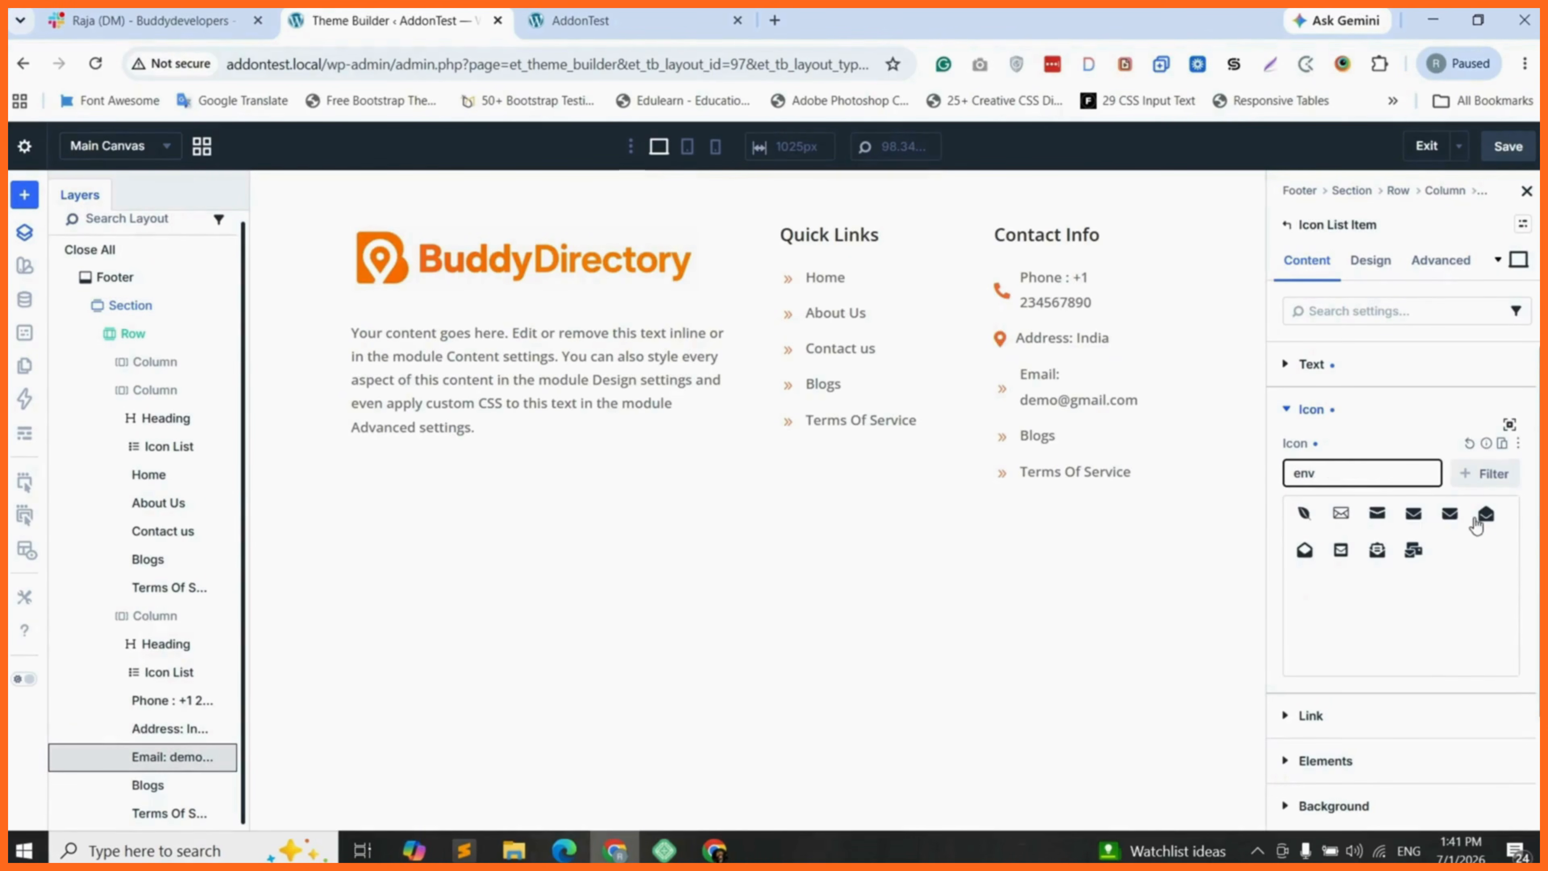
{"action": "left_click", "coordinate": [1452, 517]}
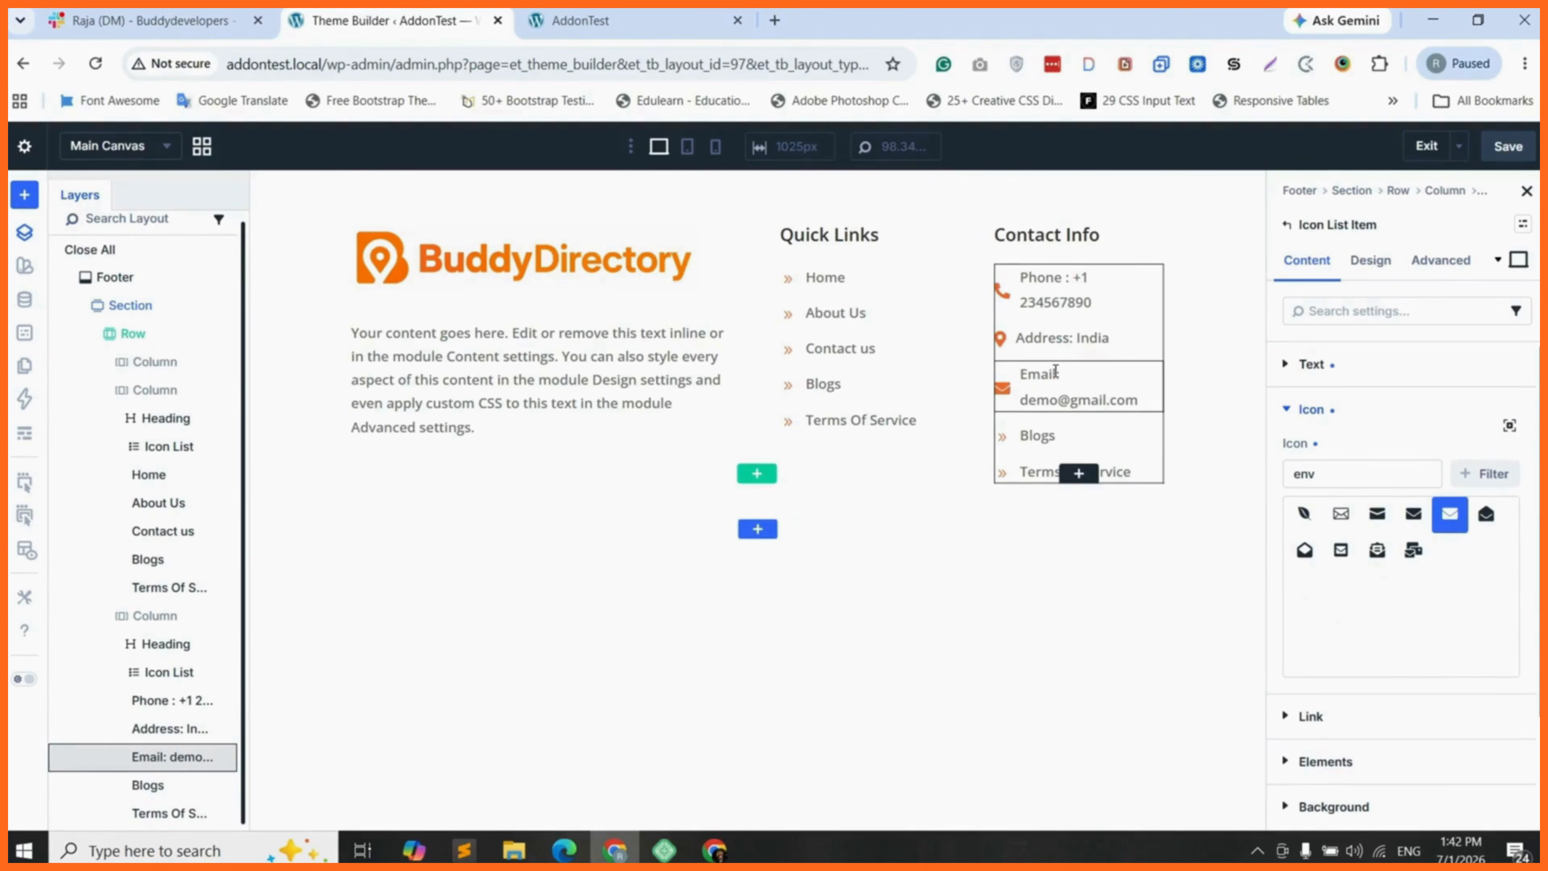
- Delete the Blogs and Terms Of Service items from the Contact Info icon list
{"action": "left_click", "coordinate": [179, 787]}
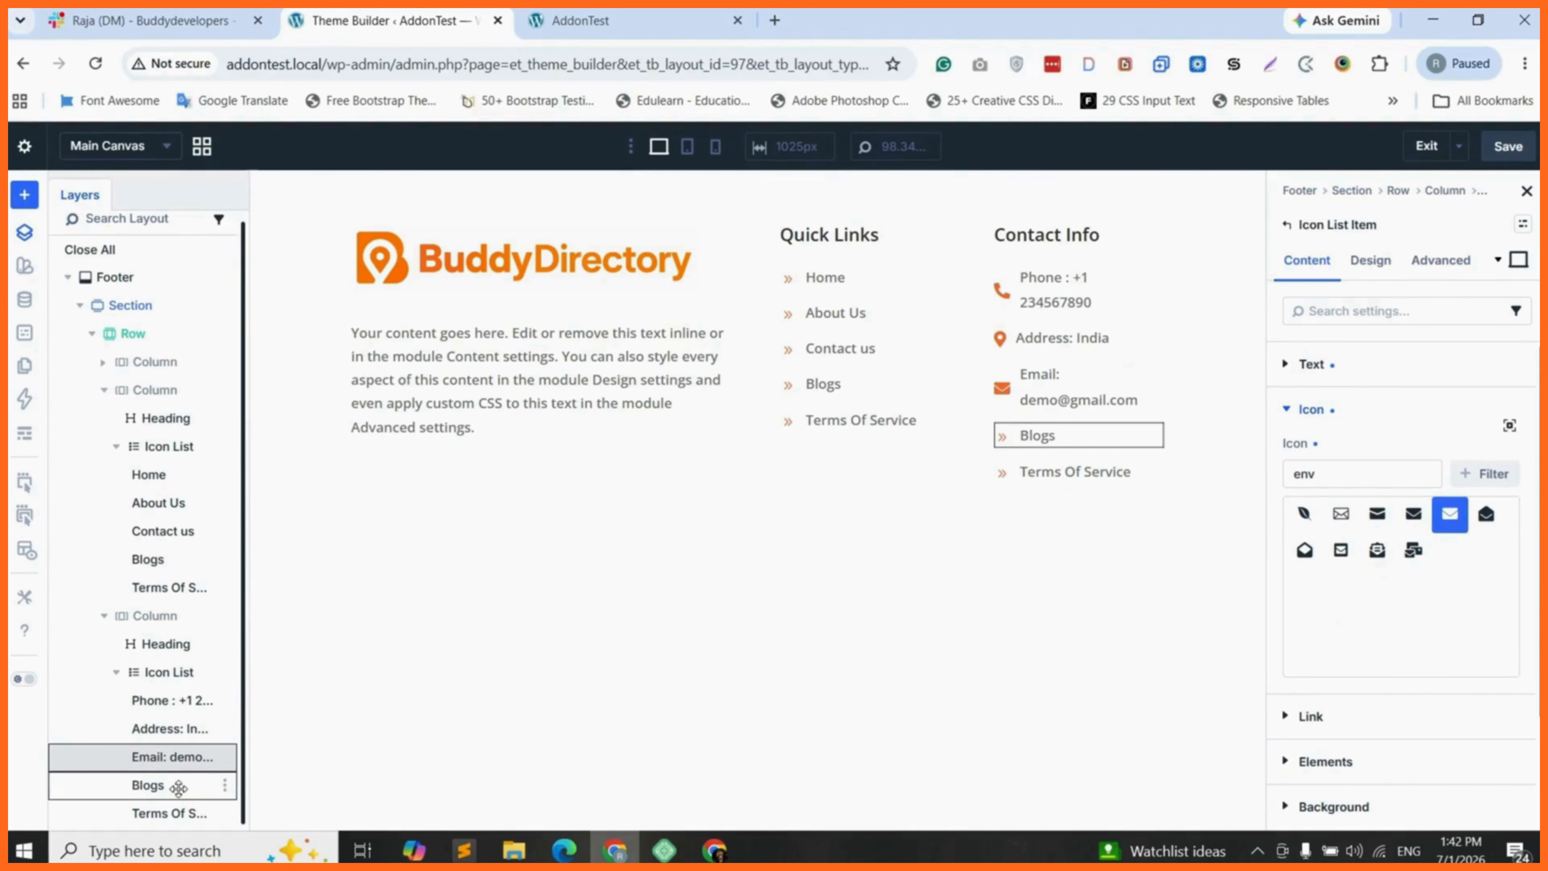
{"action": "left_click", "coordinate": [224, 785]}
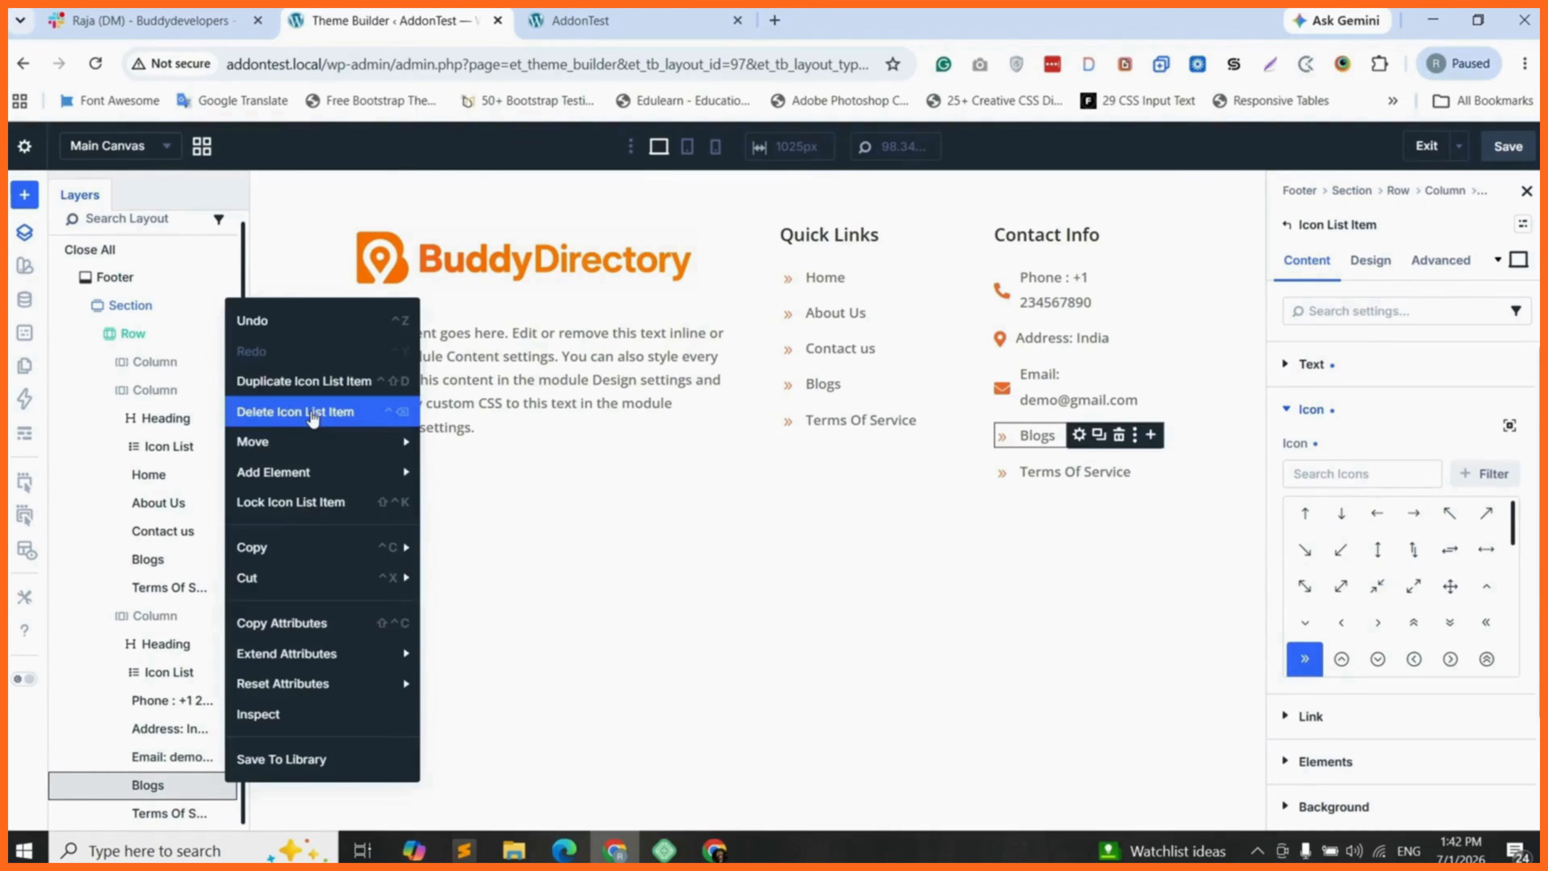
{"action": "left_click", "coordinate": [309, 412]}
{"action": "right_click", "coordinate": [225, 791]}
{"action": "mouse_move", "coordinate": [297, 478]}
{"action": "left_click", "coordinate": [301, 419]}
- Move the Email item above the Address item in the Contact Info list and save the footer layout
{"action": "left_click", "coordinate": [180, 764]}
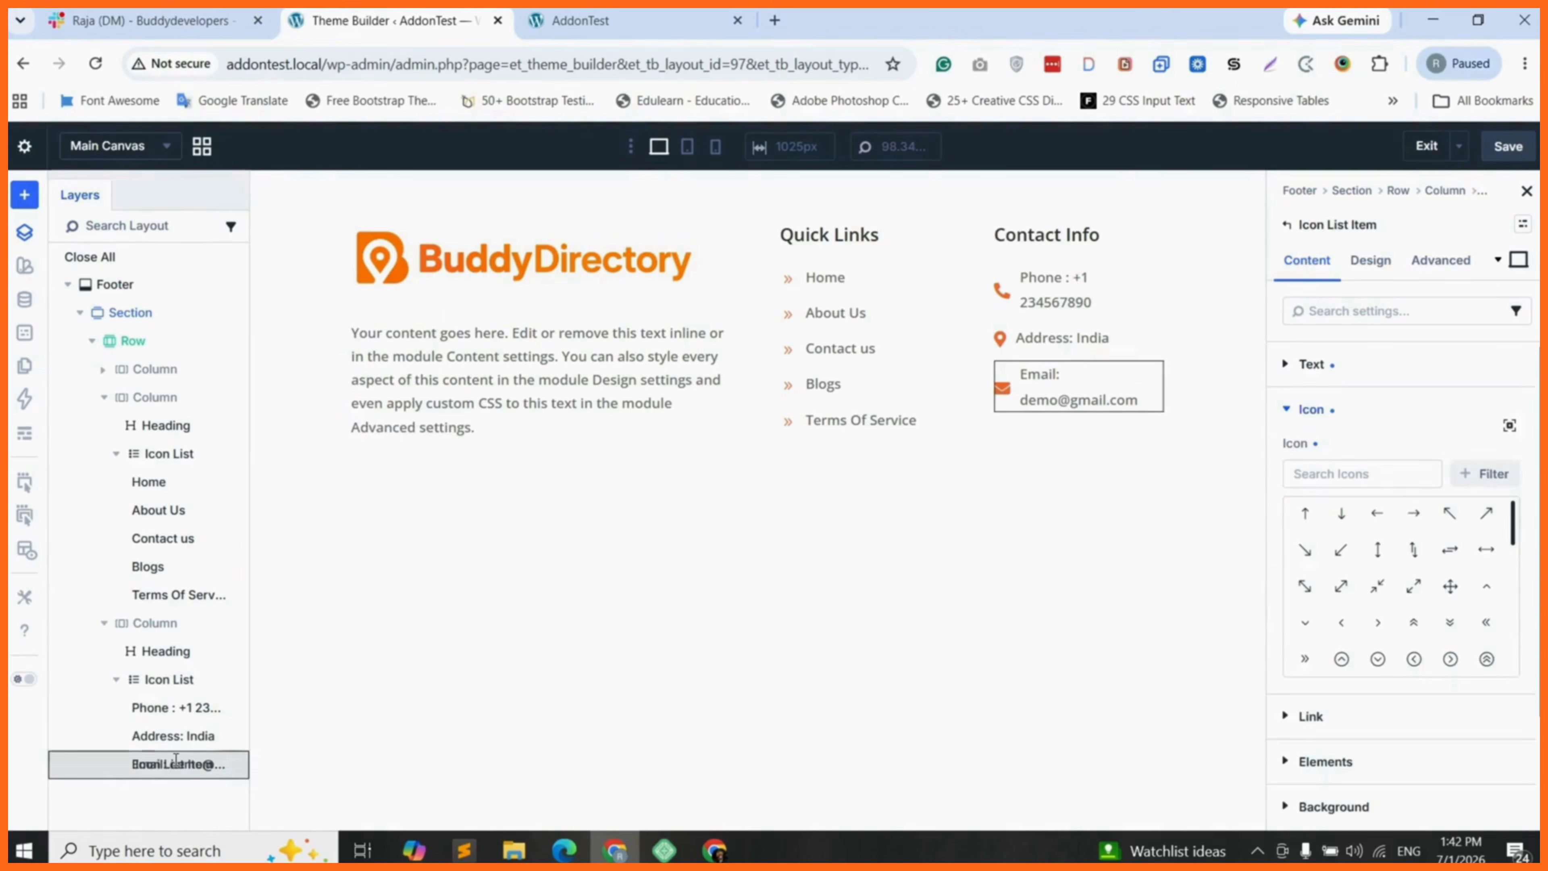
{"action": "left_click_drag", "start_coordinate": [180, 764], "coordinate": [174, 721]}
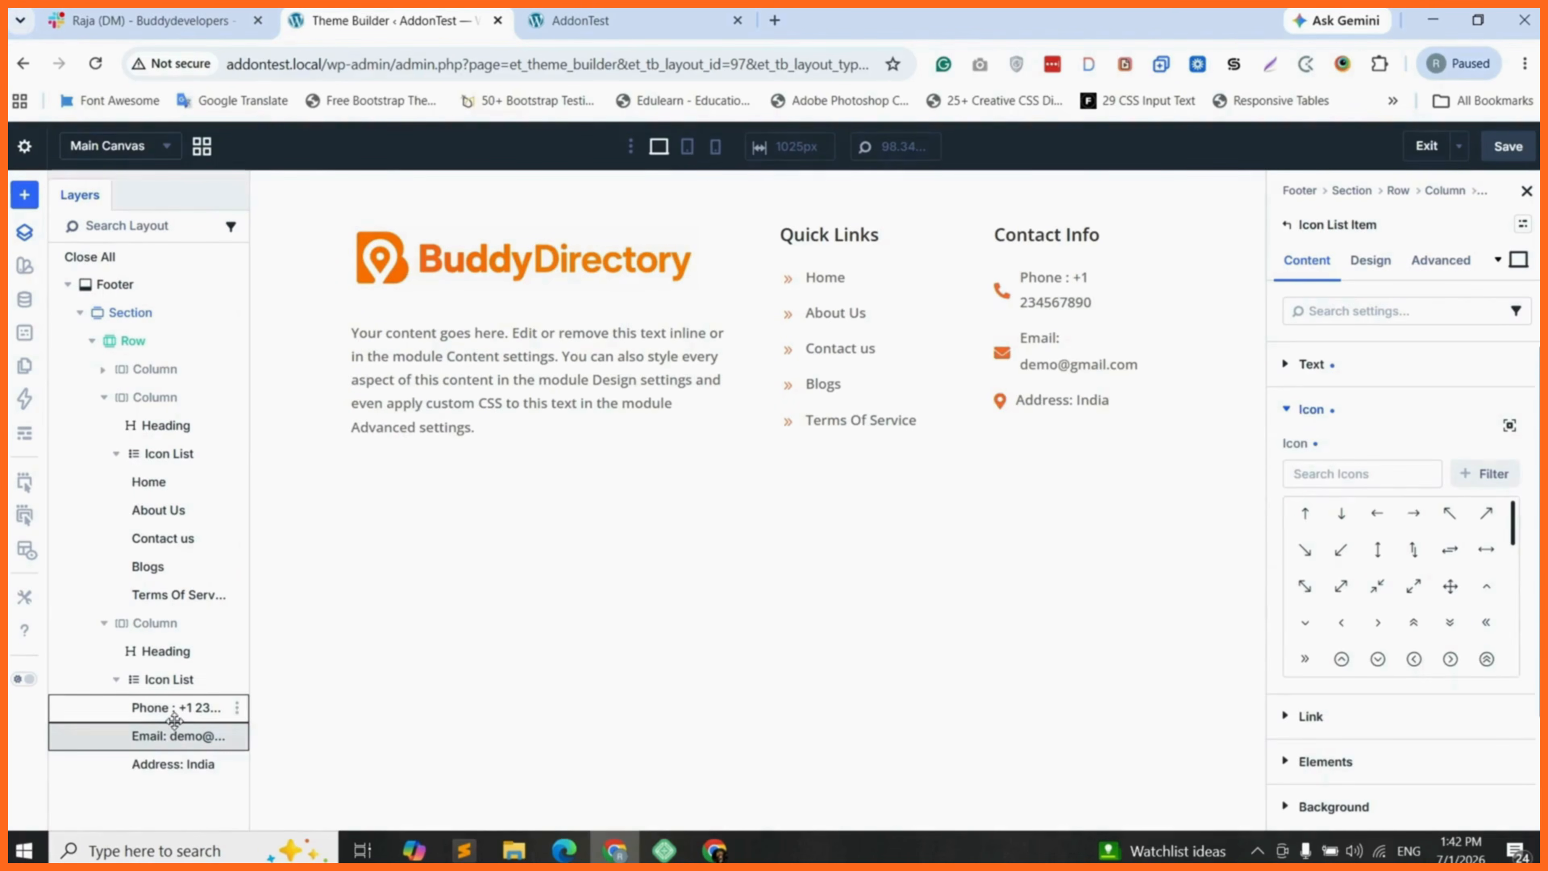
{"action": "left_click", "coordinate": [1128, 404]}
{"action": "left_click", "coordinate": [1508, 147]}
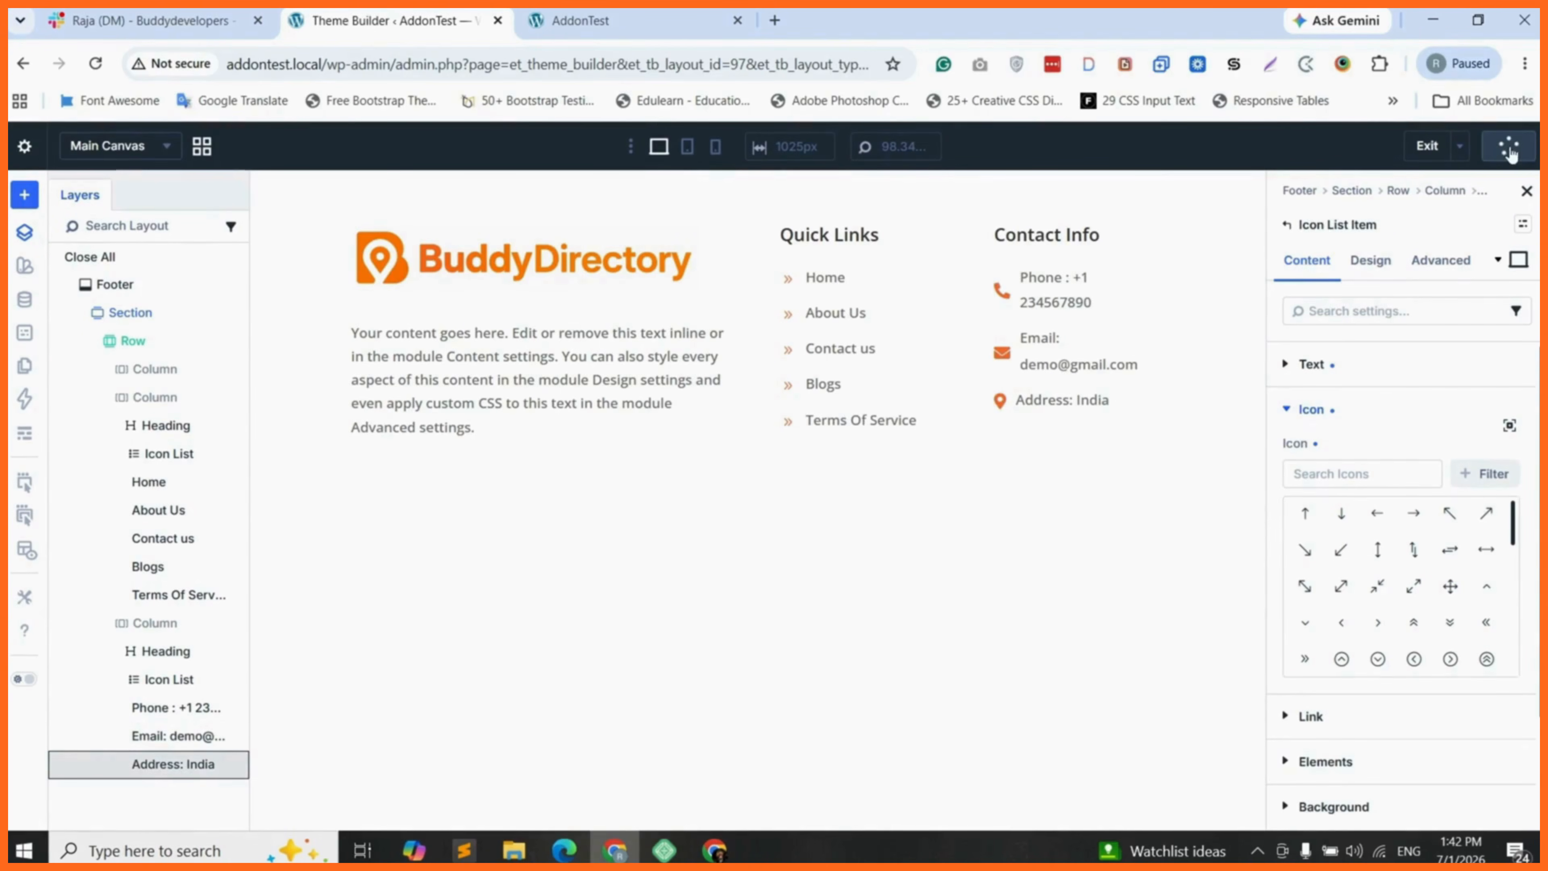
- Reload the AddonTest front page and check its footer
{"action": "left_click", "coordinate": [579, 20]}
{"action": "left_click", "coordinate": [93, 64]}
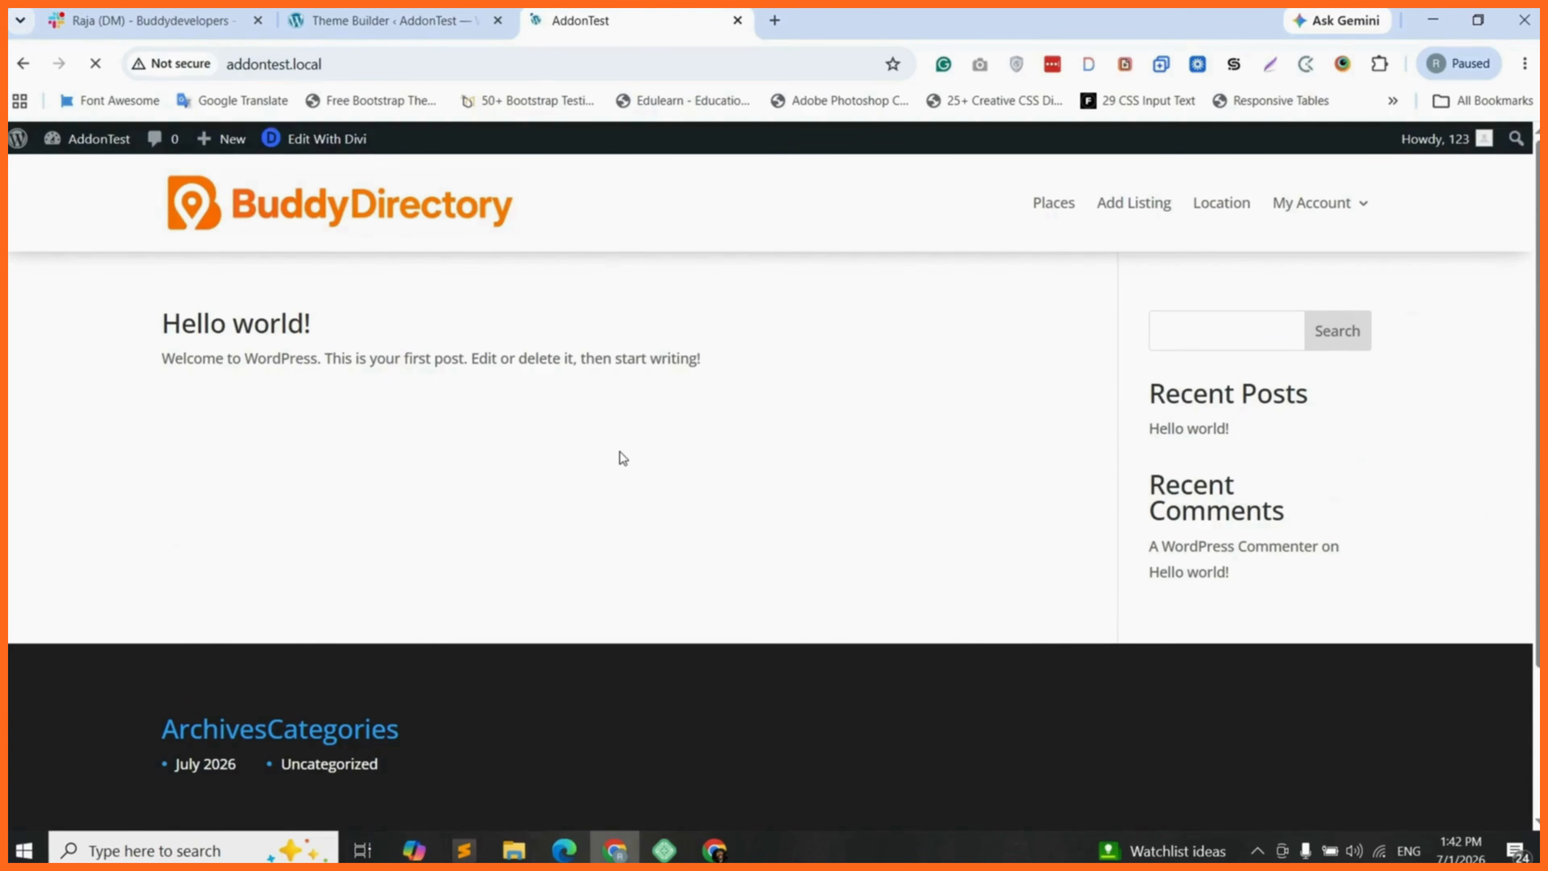
{"action": "scroll", "coordinate": [619, 459], "scroll_direction": "down", "scroll_amount": 3}
- Return to the Theme Builder template overview and save the template changes
{"action": "left_click", "coordinate": [379, 21]}
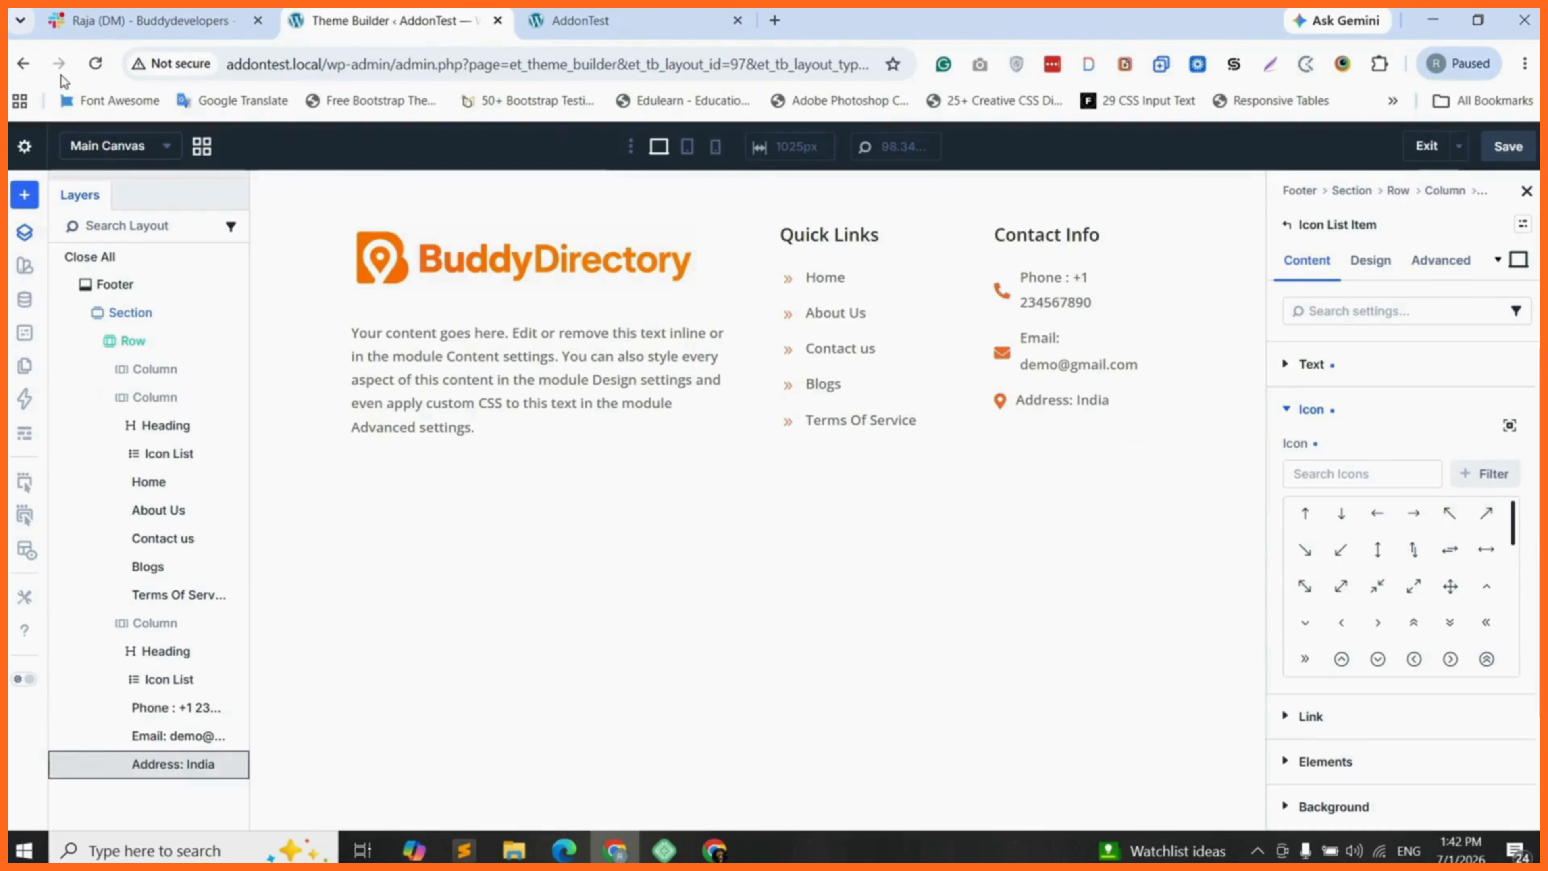
{"action": "left_click", "coordinate": [22, 63]}
{"action": "left_click", "coordinate": [275, 204]}
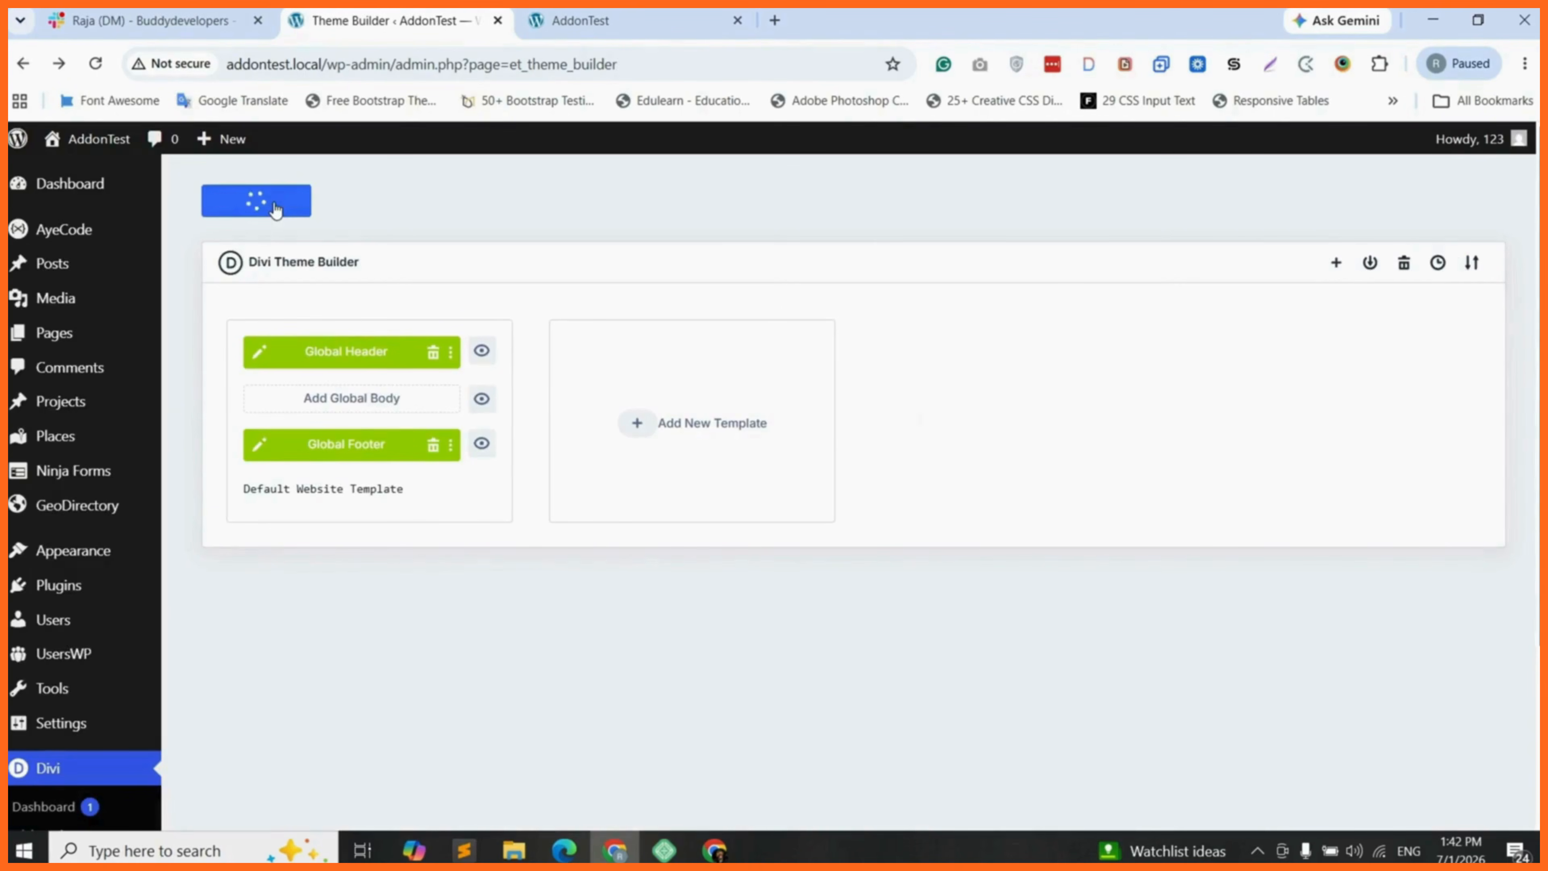
- Reload the AddonTest front page to inspect the published footer's logo, description, Quick Links and Contact Info columns
{"action": "left_click", "coordinate": [615, 18]}
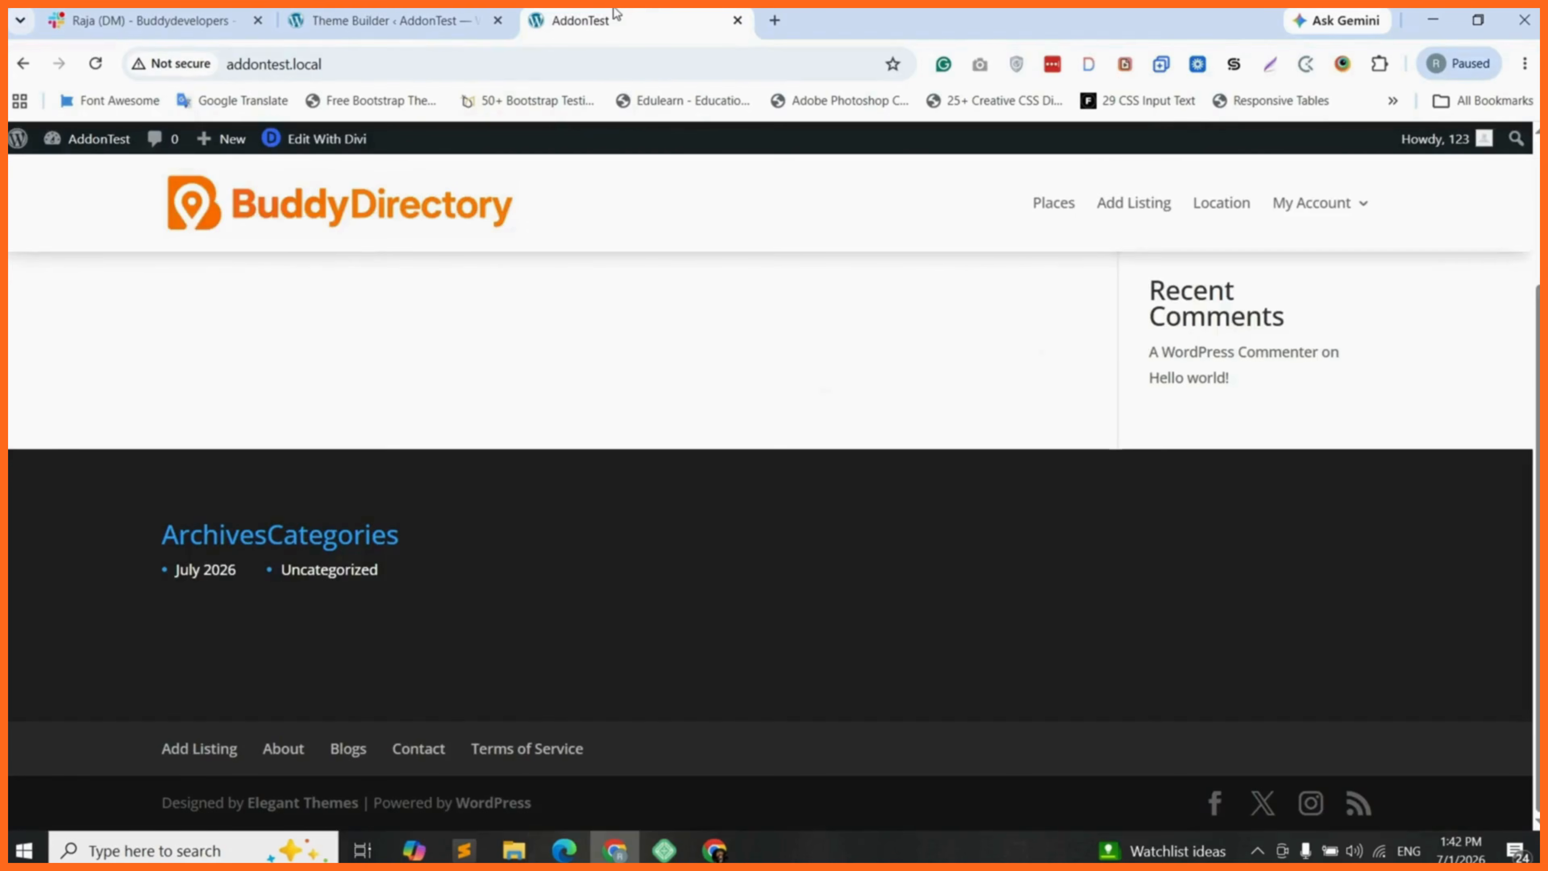
{"action": "left_click", "coordinate": [96, 63]}
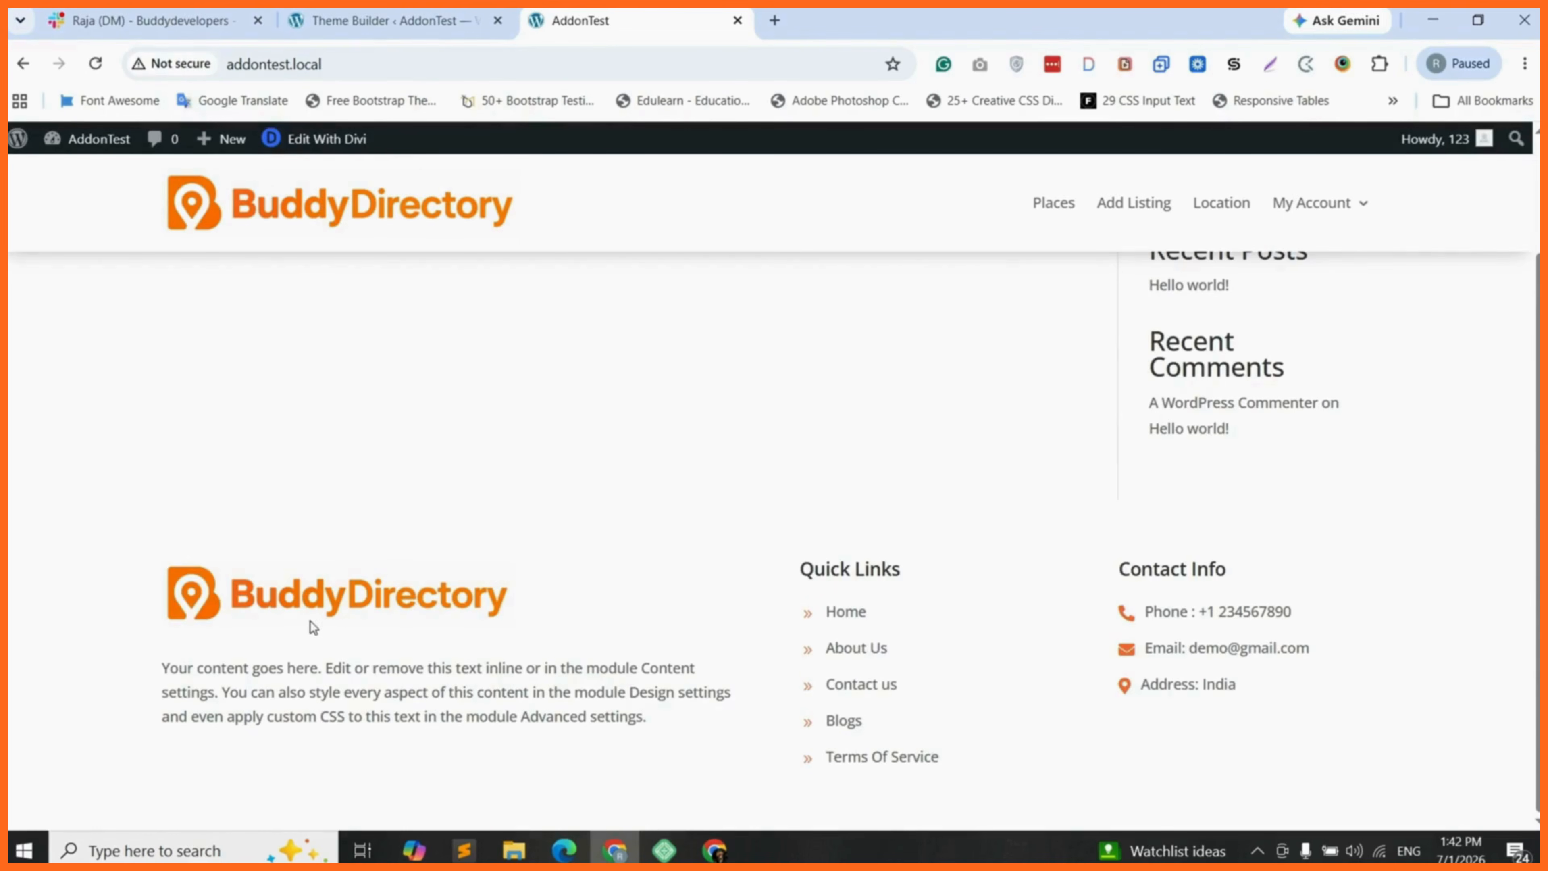
{"action": "left_click_drag", "start_coordinate": [306, 692], "coordinate": [588, 693]}
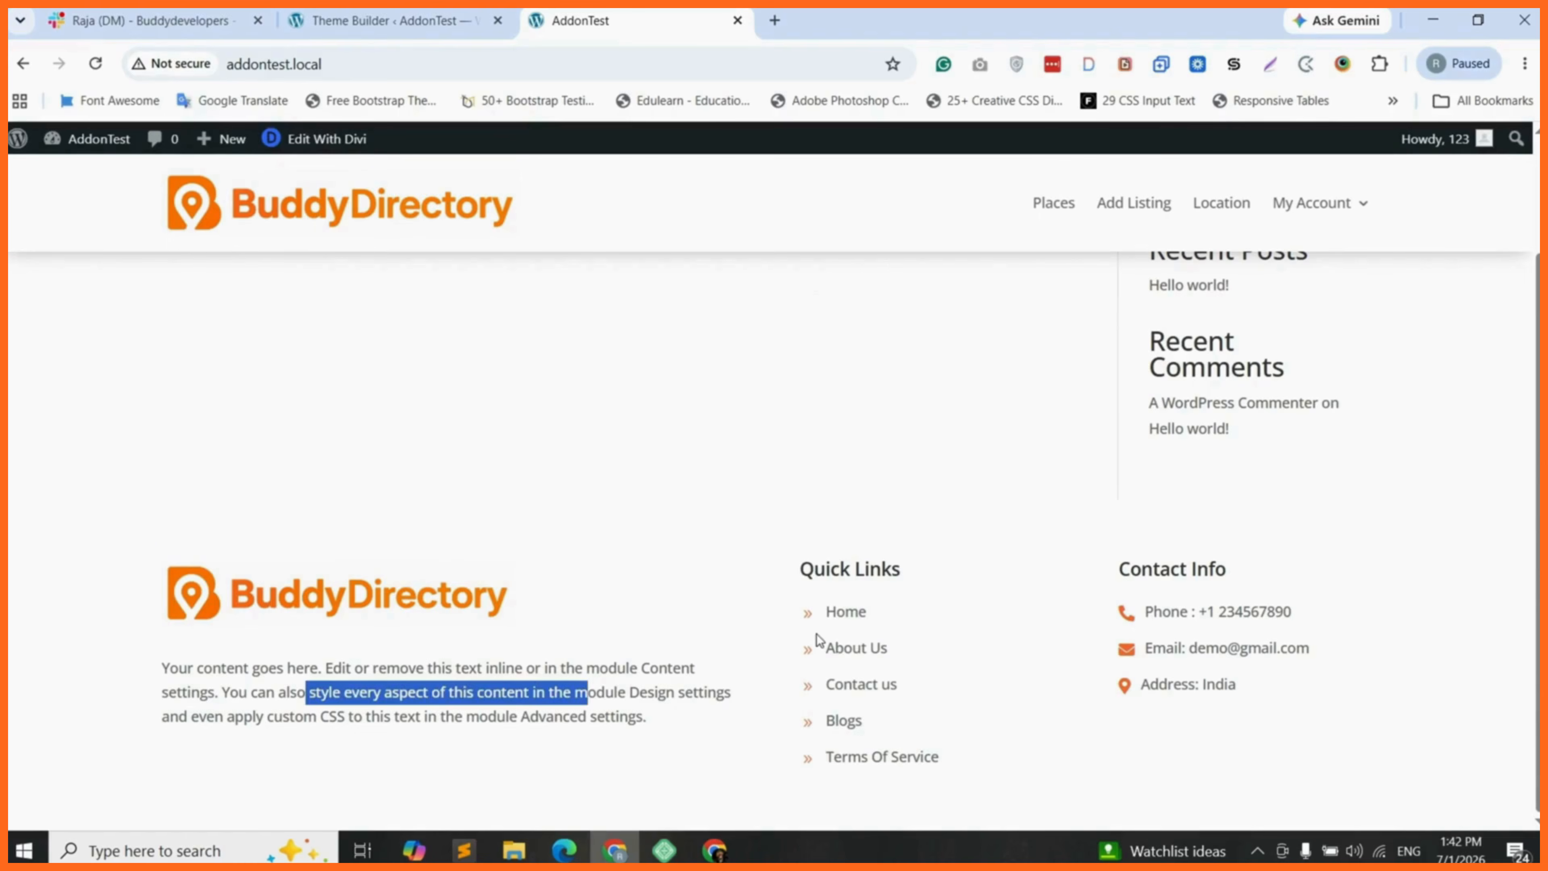
{"action": "left_click", "coordinate": [858, 739]}
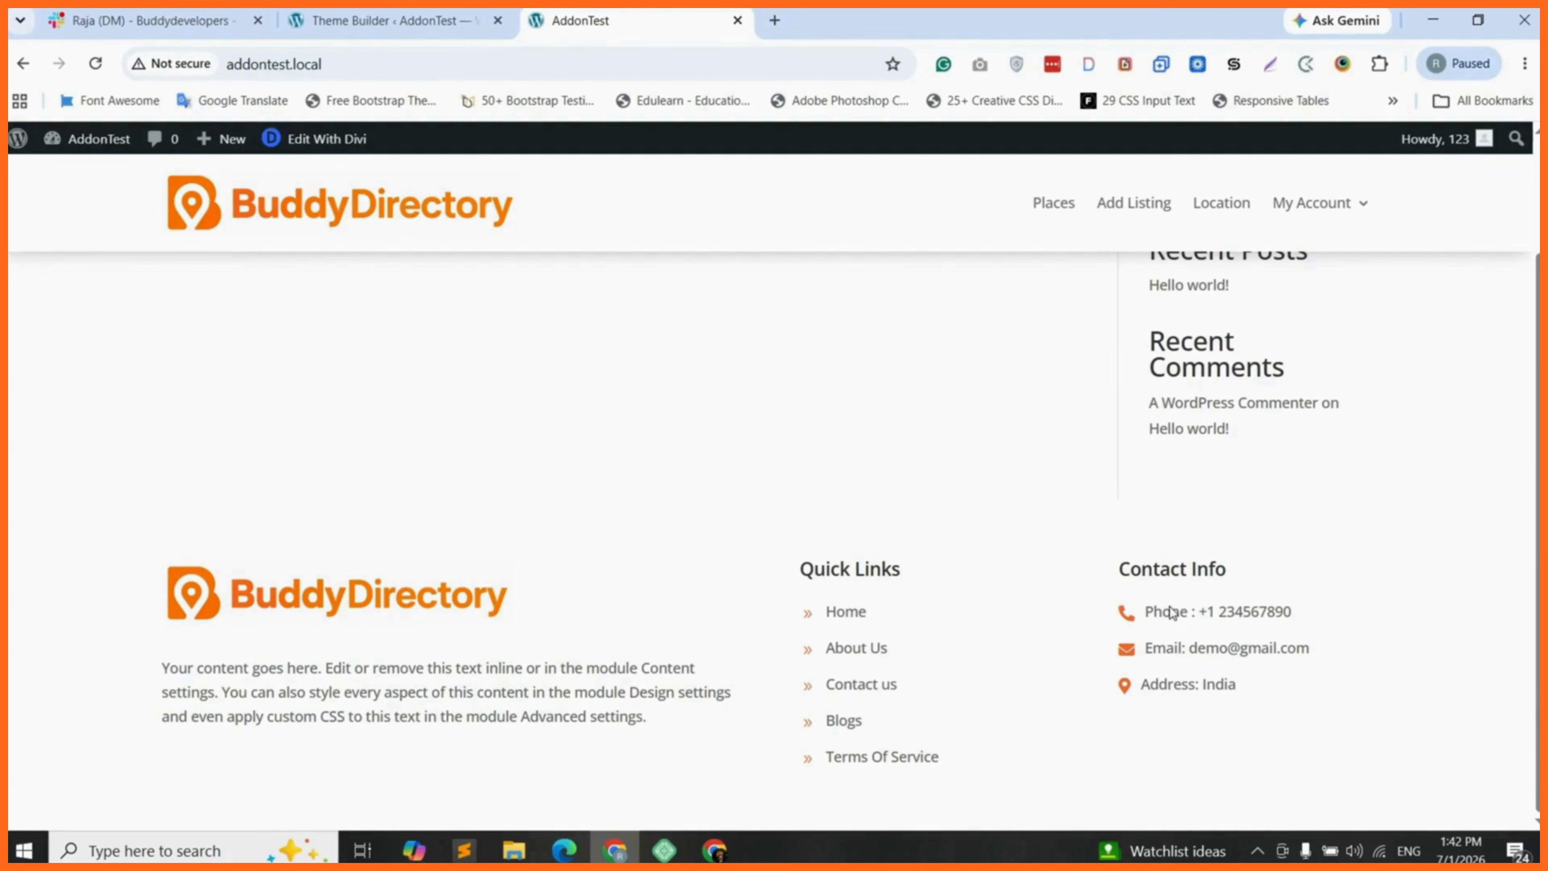
- Reopen the Global Footer for editing and add a Social Media Follow module below the Contact Info icon list
{"action": "left_click", "coordinate": [384, 13]}
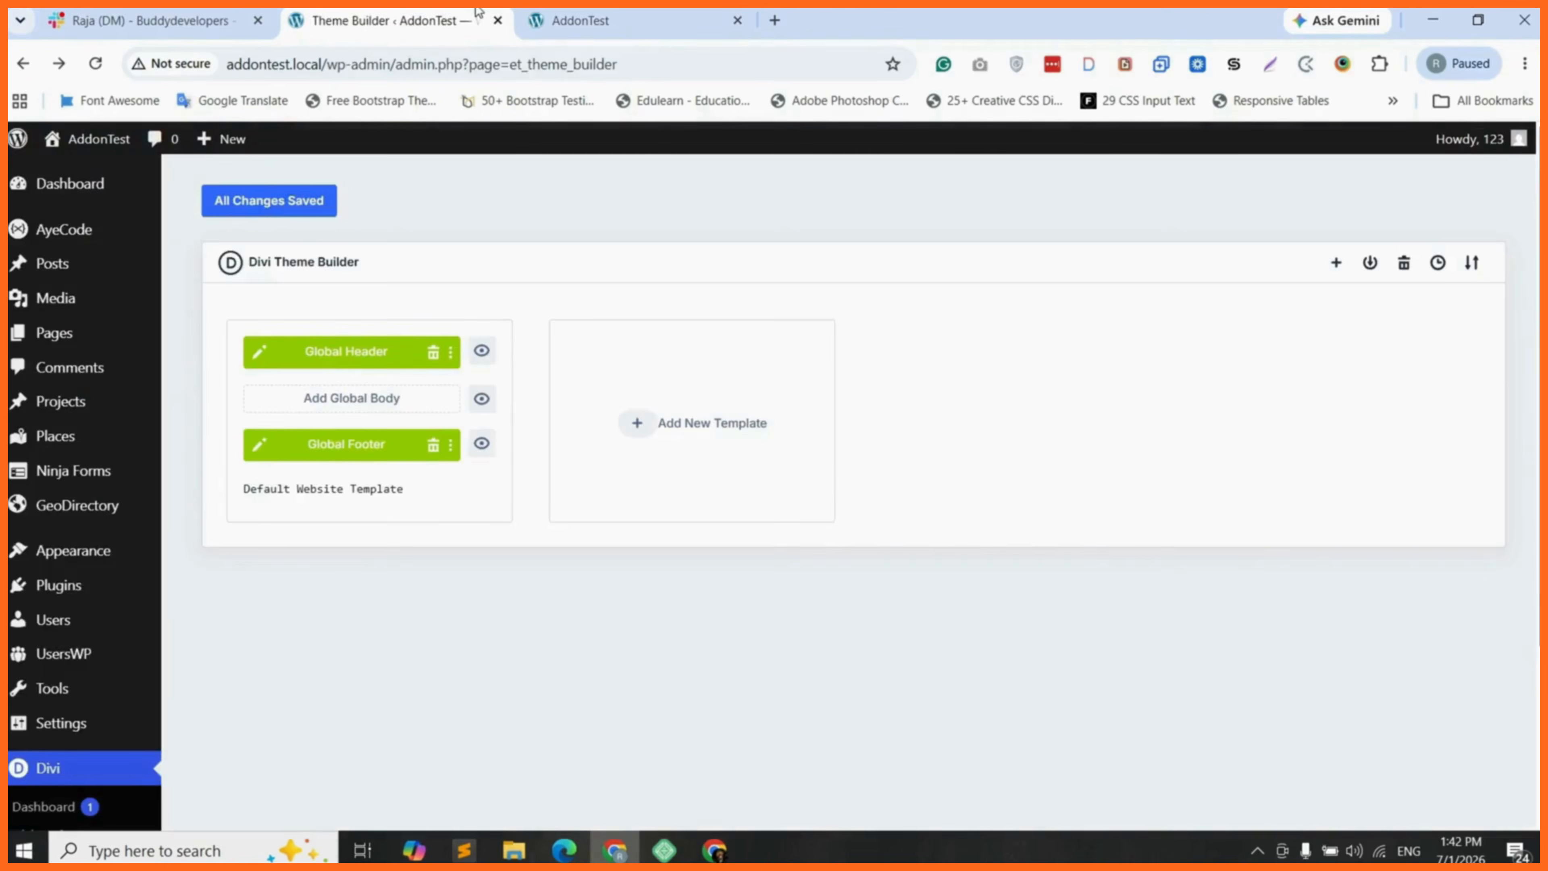
{"action": "left_click", "coordinate": [261, 451]}
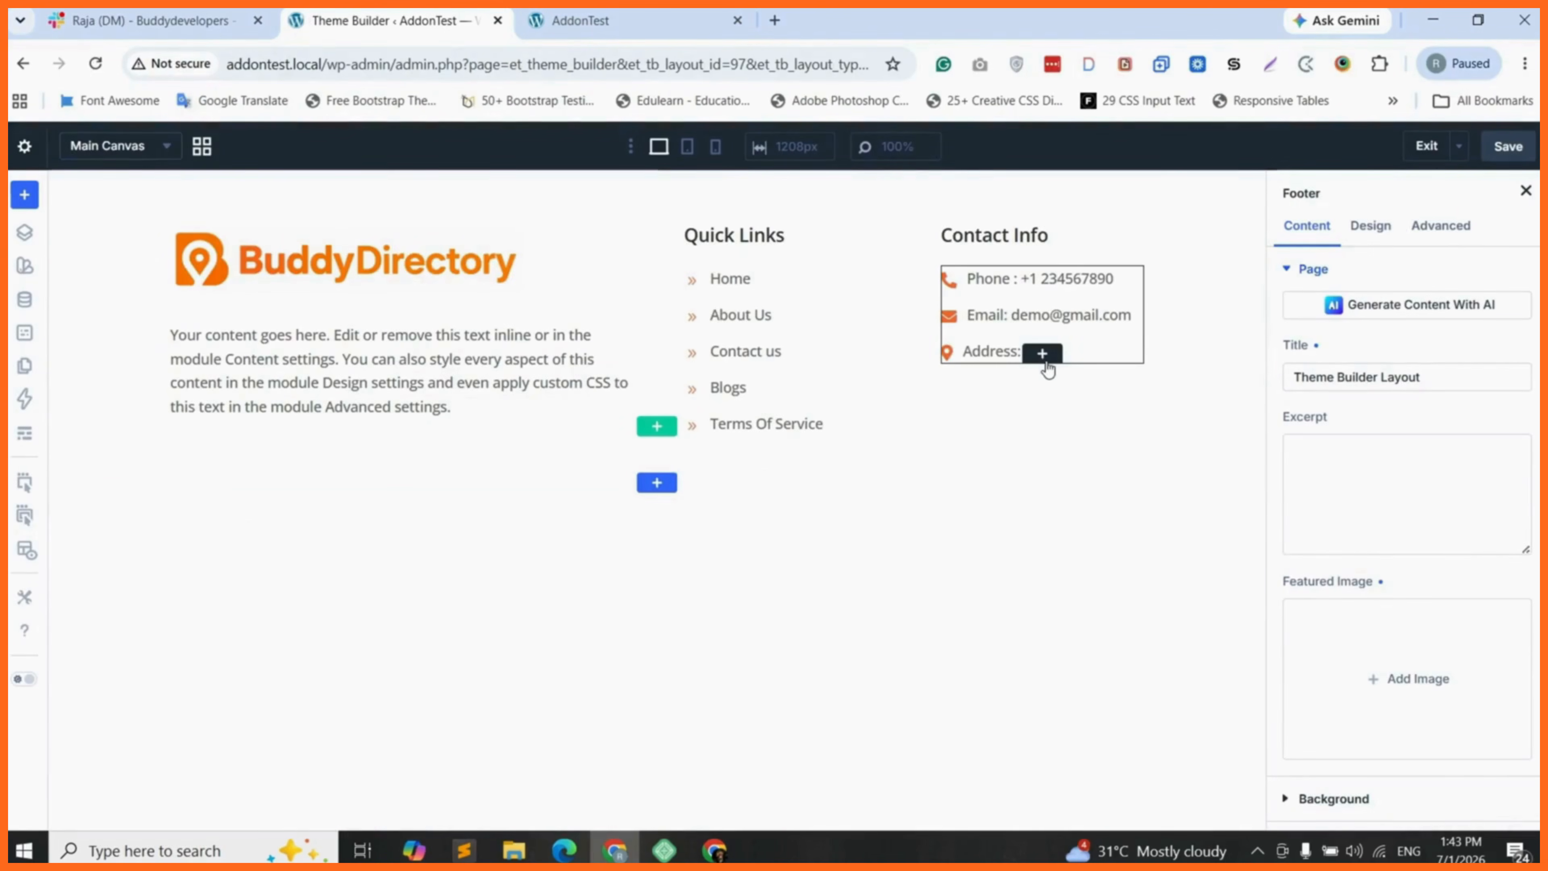
{"action": "left_click", "coordinate": [1040, 352]}
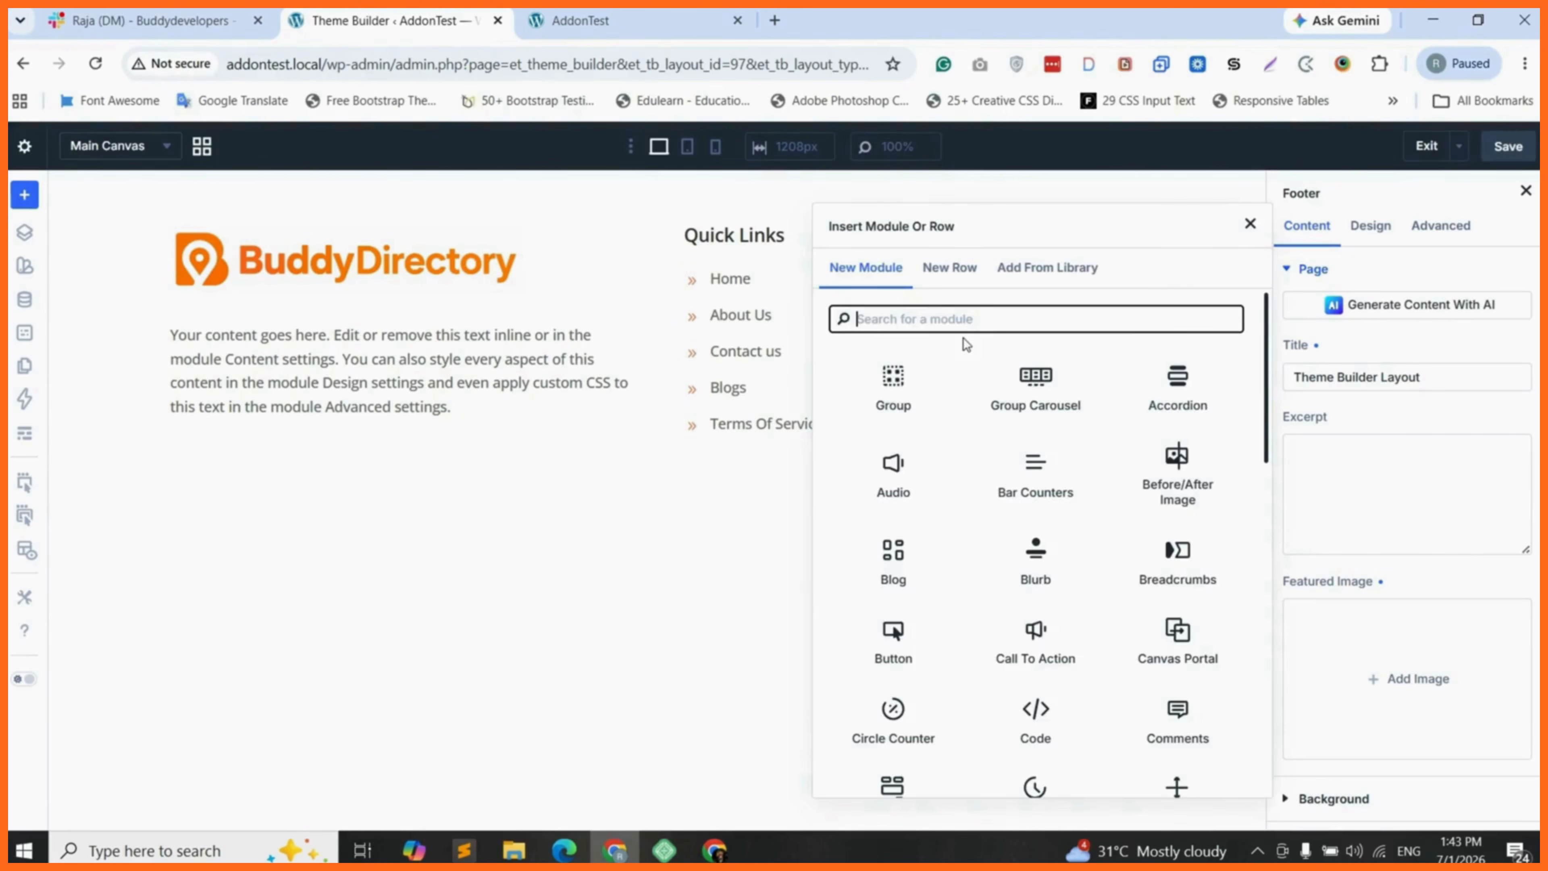
{"action": "type", "text": "soc"}
{"action": "key", "text": "BackSpace"}
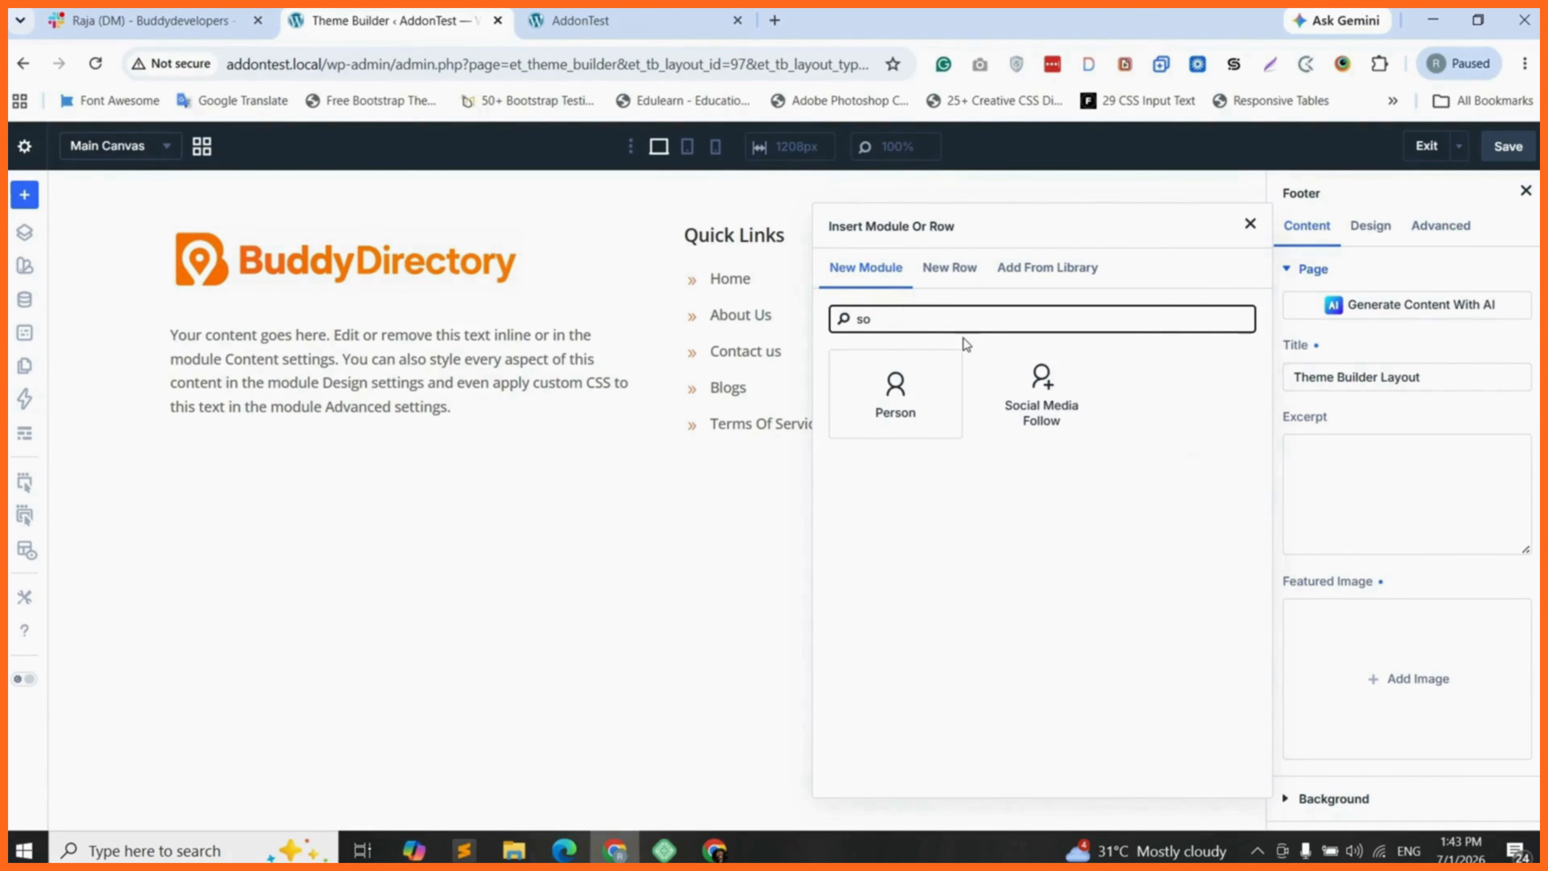
{"action": "left_click", "coordinate": [1003, 393]}
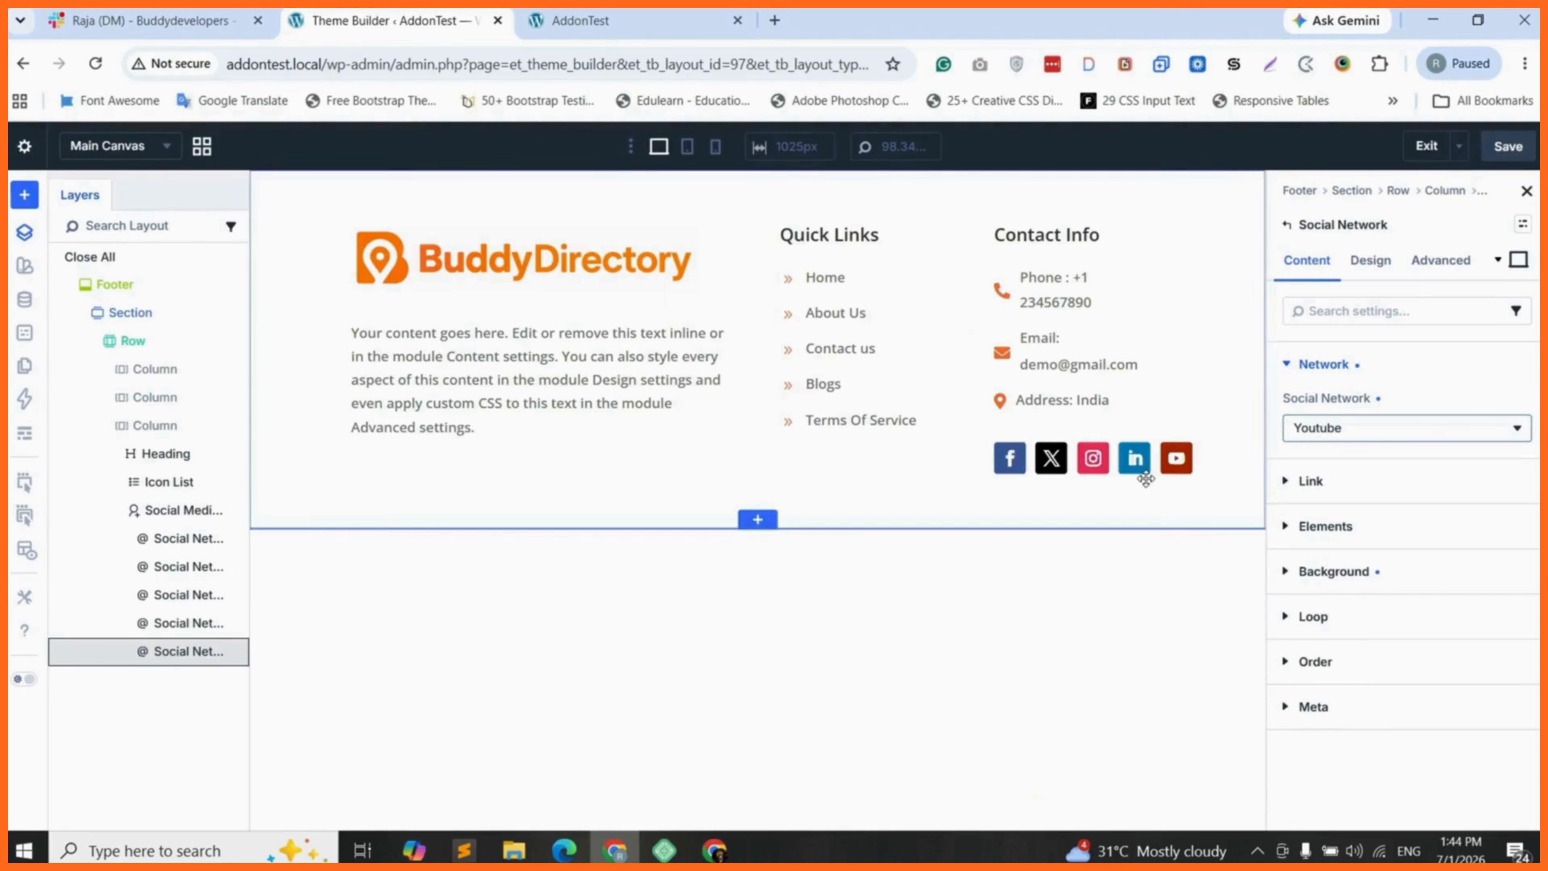
- Add Instagram, LinkedIn and YouTube networks to the Social Media Follow module and save the footer layout
{"action": "left_click", "coordinate": [1344, 485]}
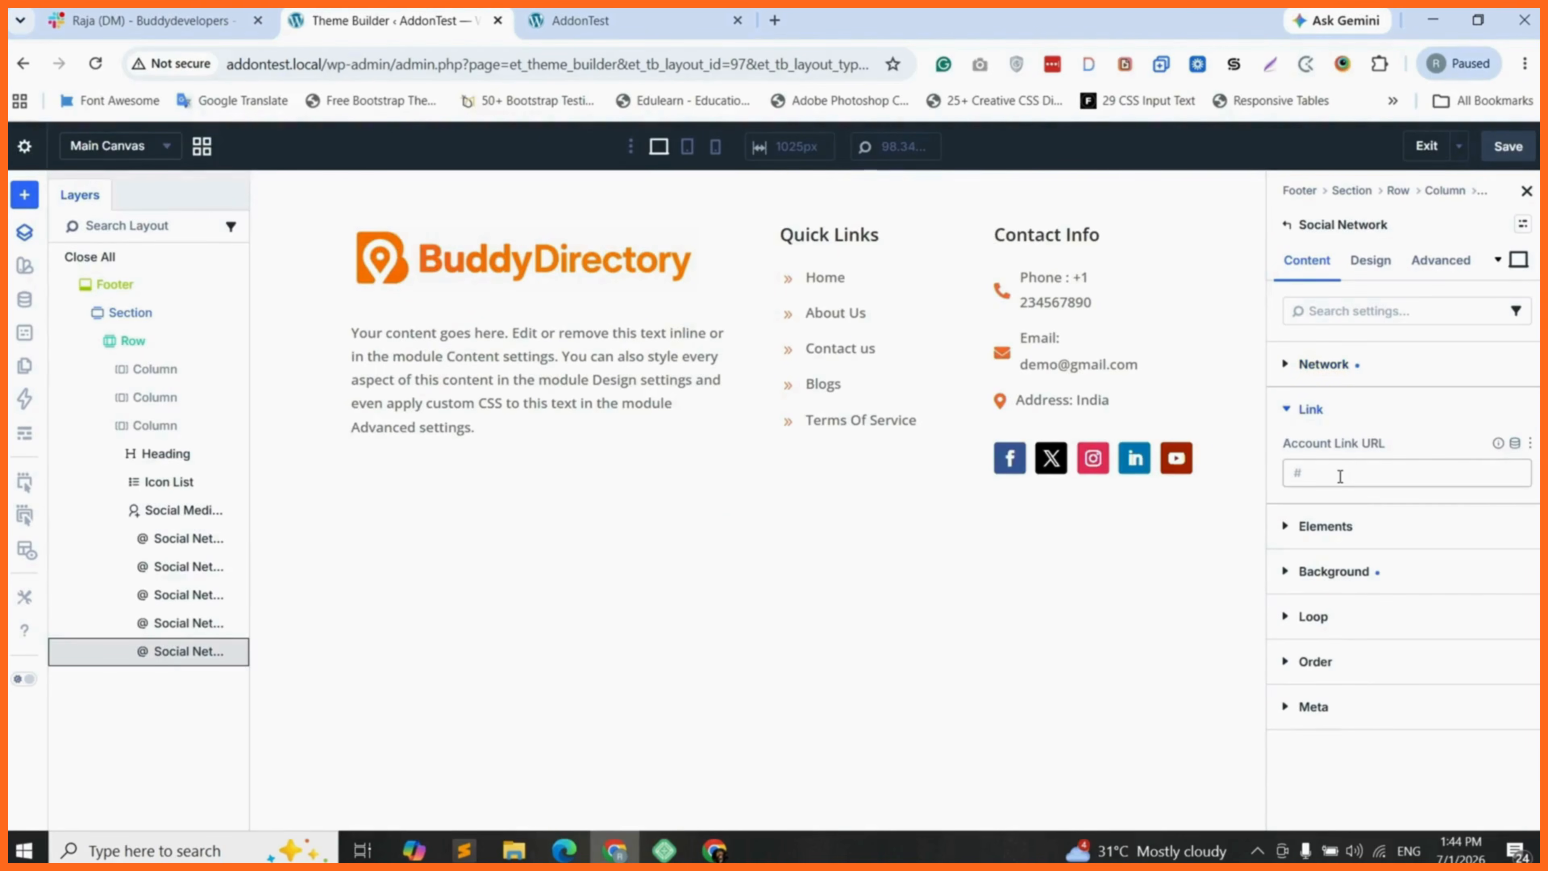
{"action": "left_click", "coordinate": [1322, 474]}
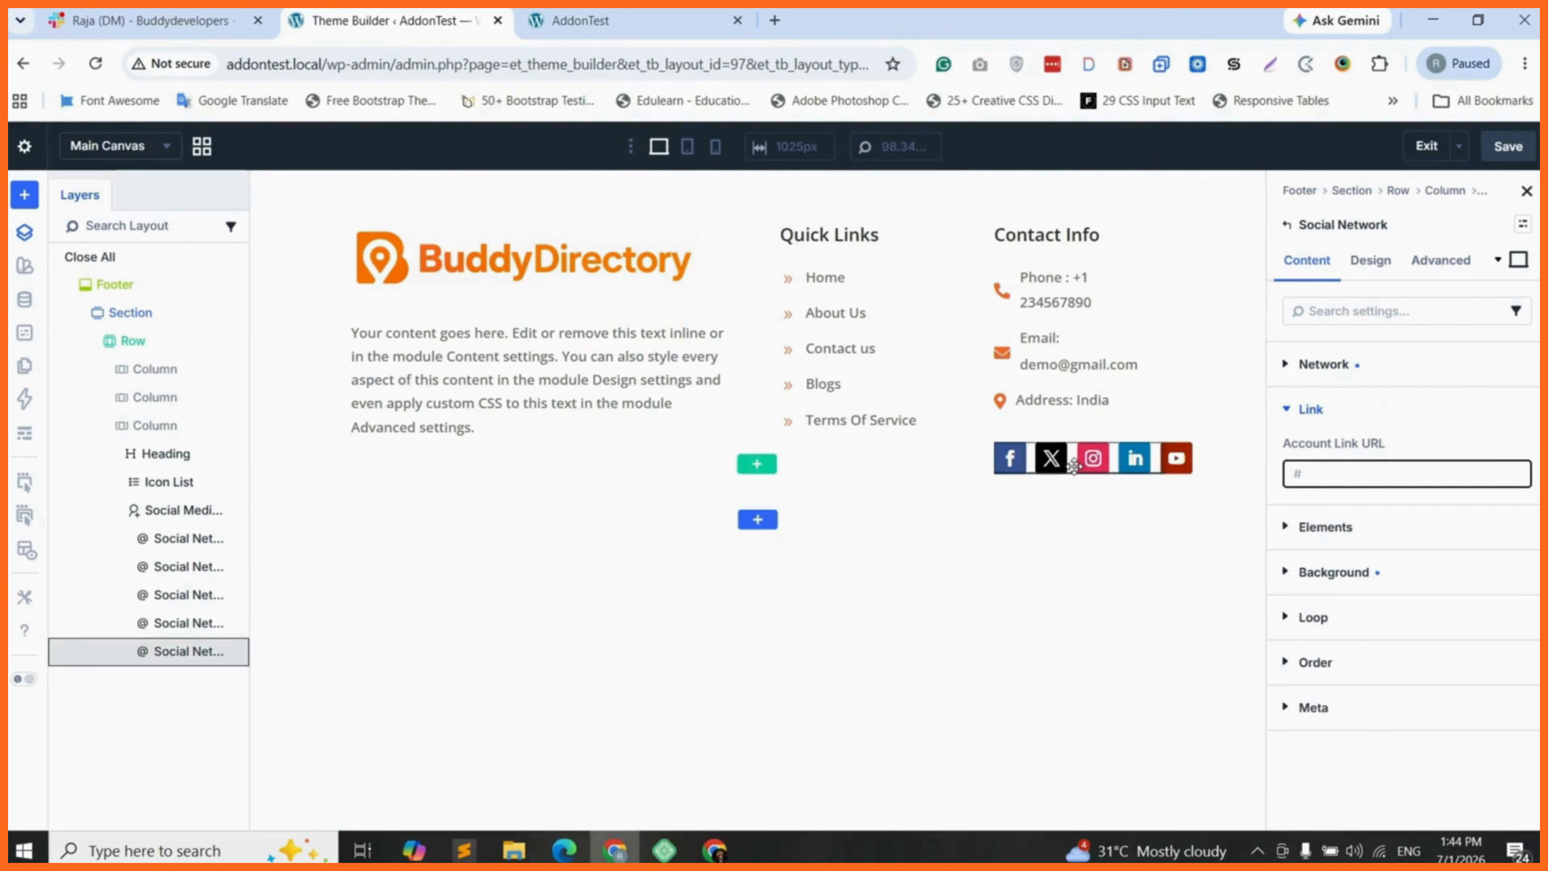
{"action": "left_click", "coordinate": [1323, 474]}
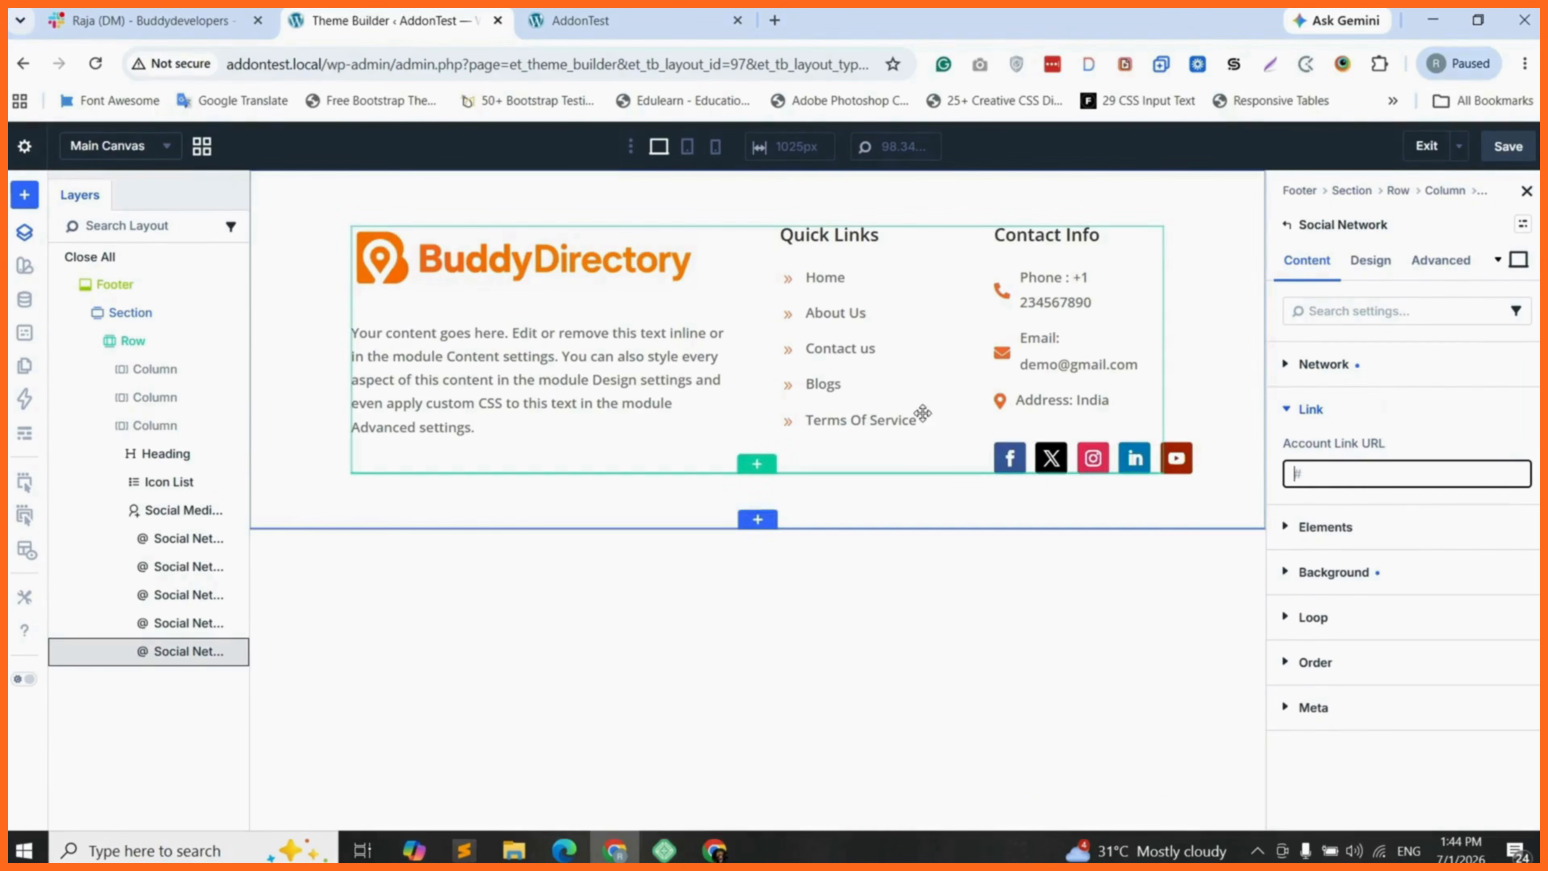
{"action": "left_click", "coordinate": [1509, 147]}
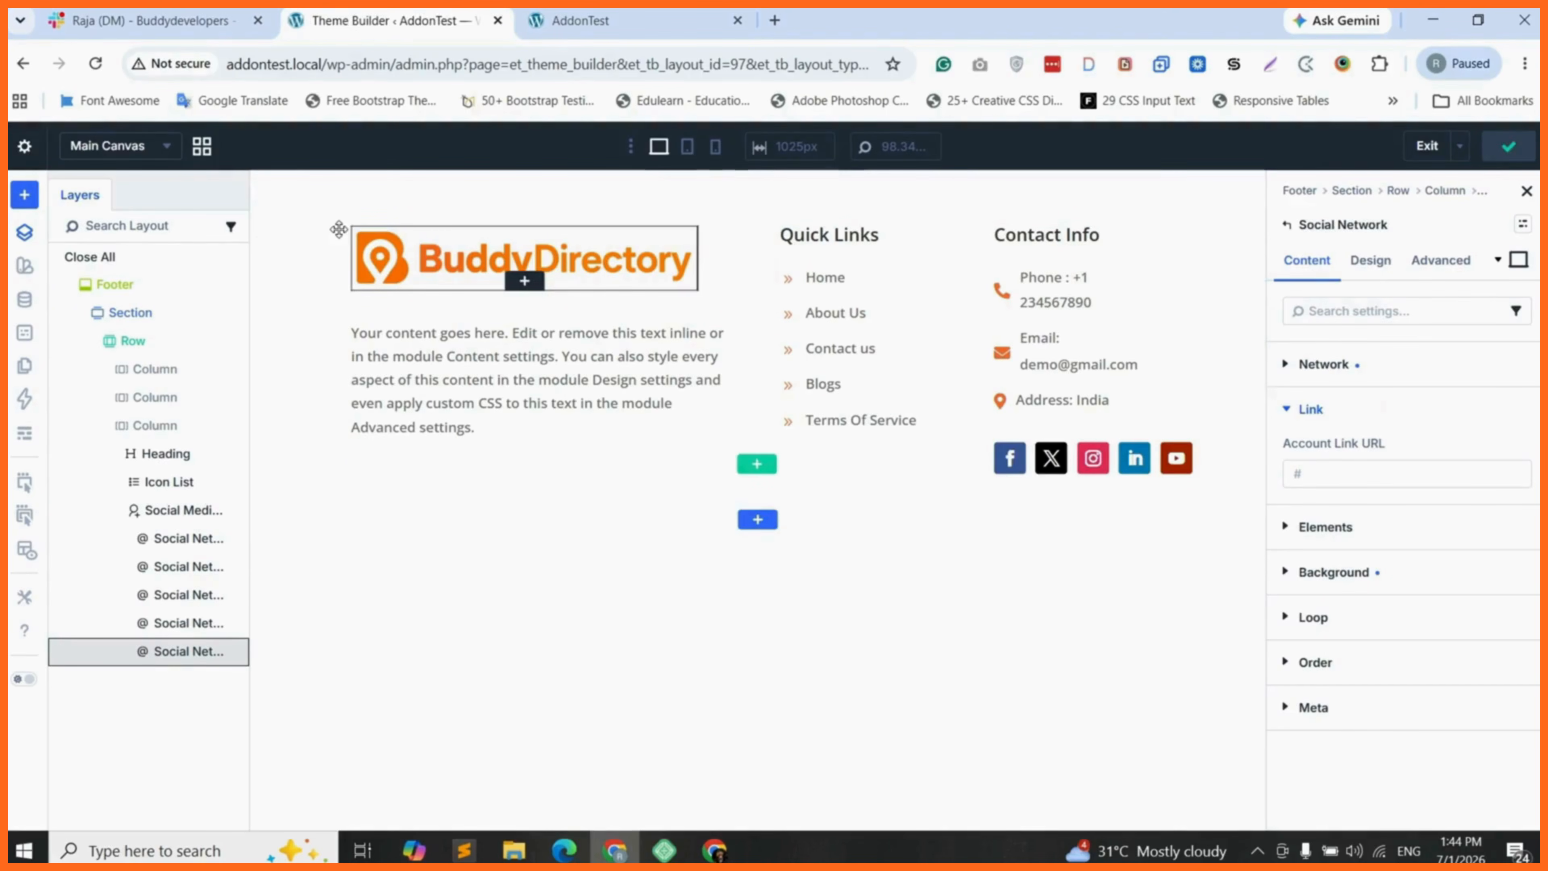
- Add a new section with a single-column row below the footer columns and insert a Text module in it
{"action": "left_click", "coordinate": [758, 521]}
{"action": "left_click", "coordinate": [714, 396]}
{"action": "left_click", "coordinate": [754, 616]}
{"action": "type", "text": "te"}
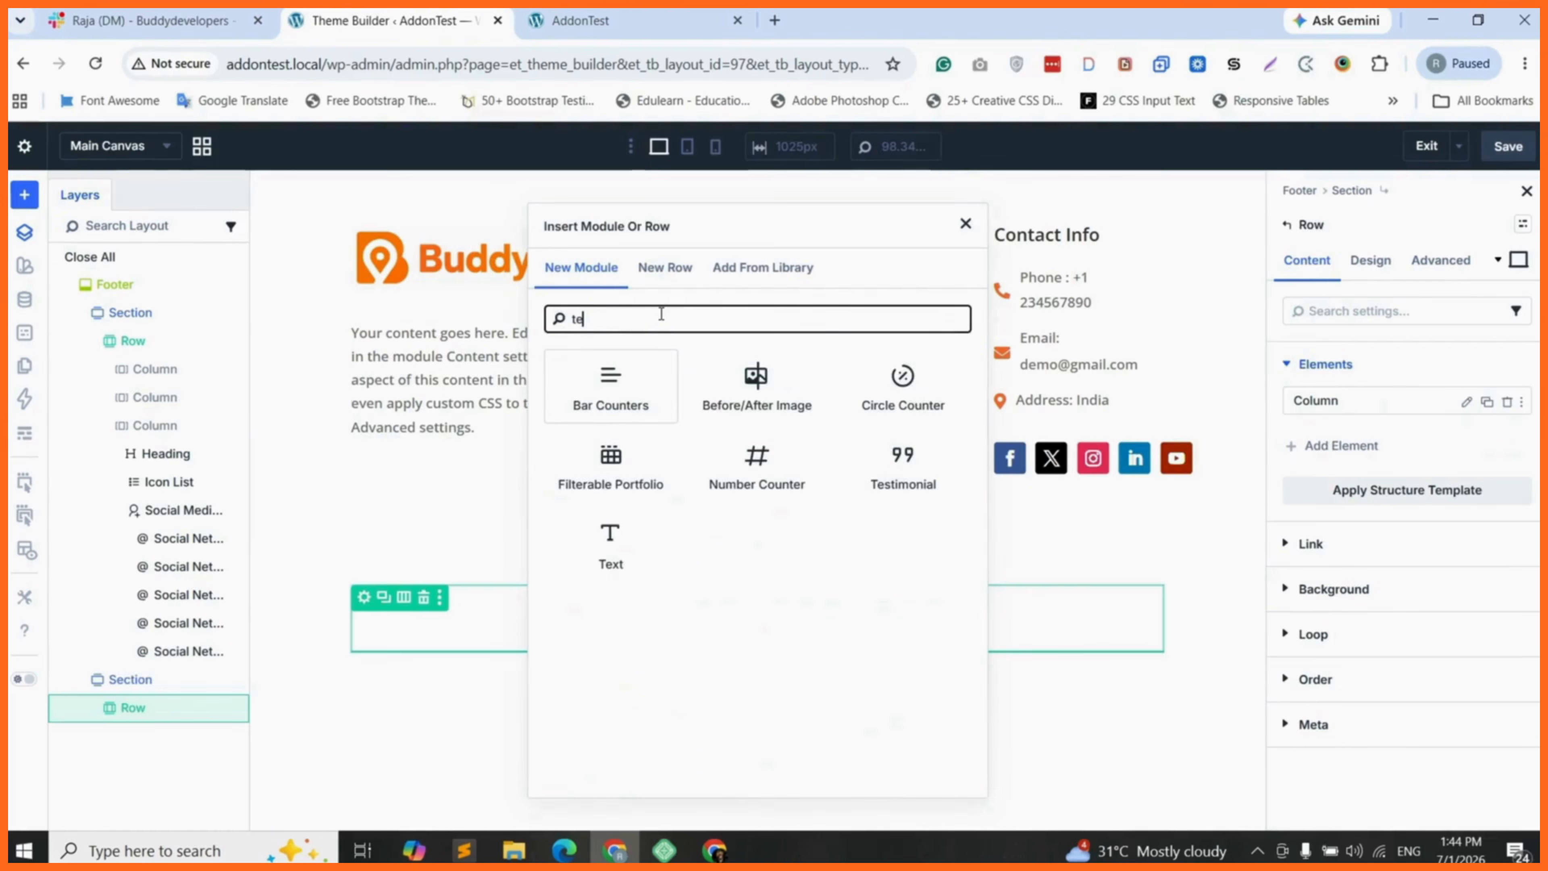
{"action": "type", "text": "xt"}
{"action": "left_click", "coordinate": [628, 392]}
- Replace the new Text module's placeholder with "©2026 BuddyDirectory. All rights reserved." and centre it
{"action": "triple_click", "coordinate": [681, 604]}
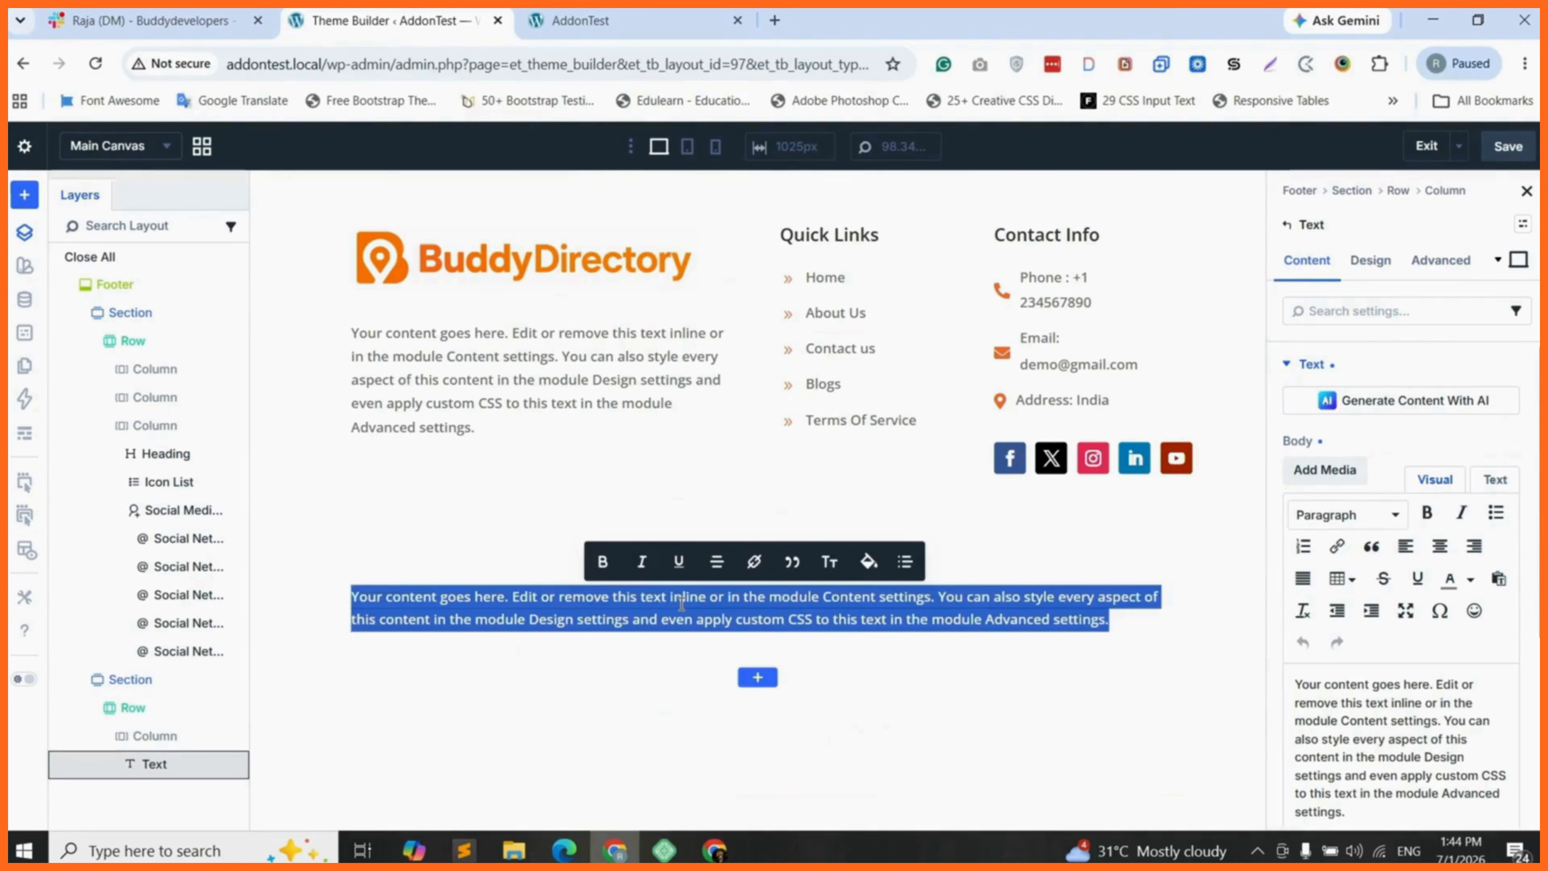
{"action": "type", "text": "©2026 BuddyDirectory. All rights reserved."}
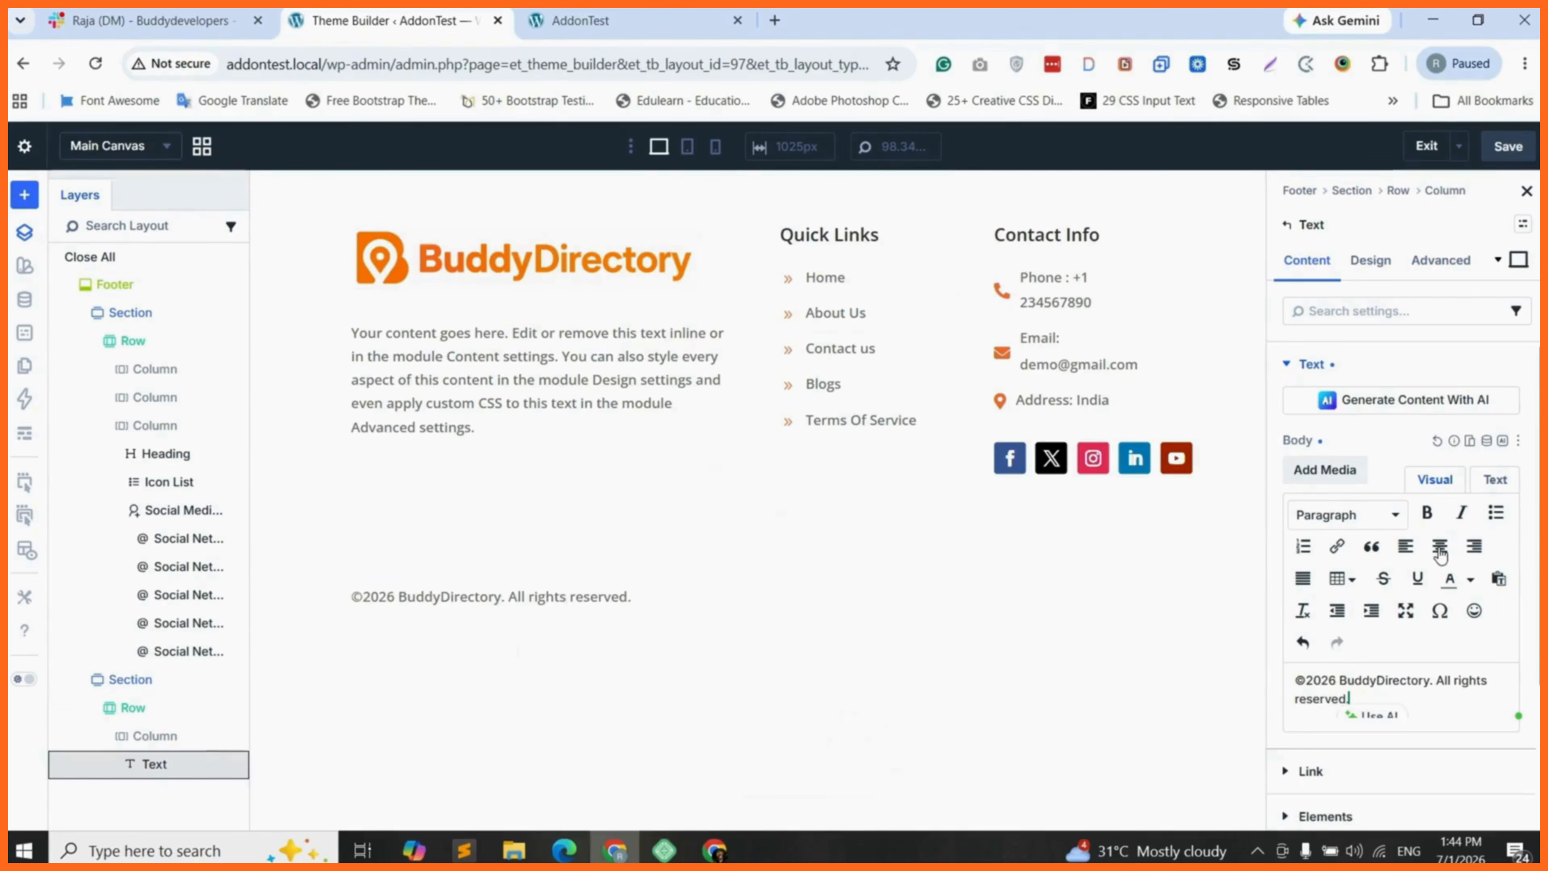
{"action": "left_click", "coordinate": [1440, 546]}
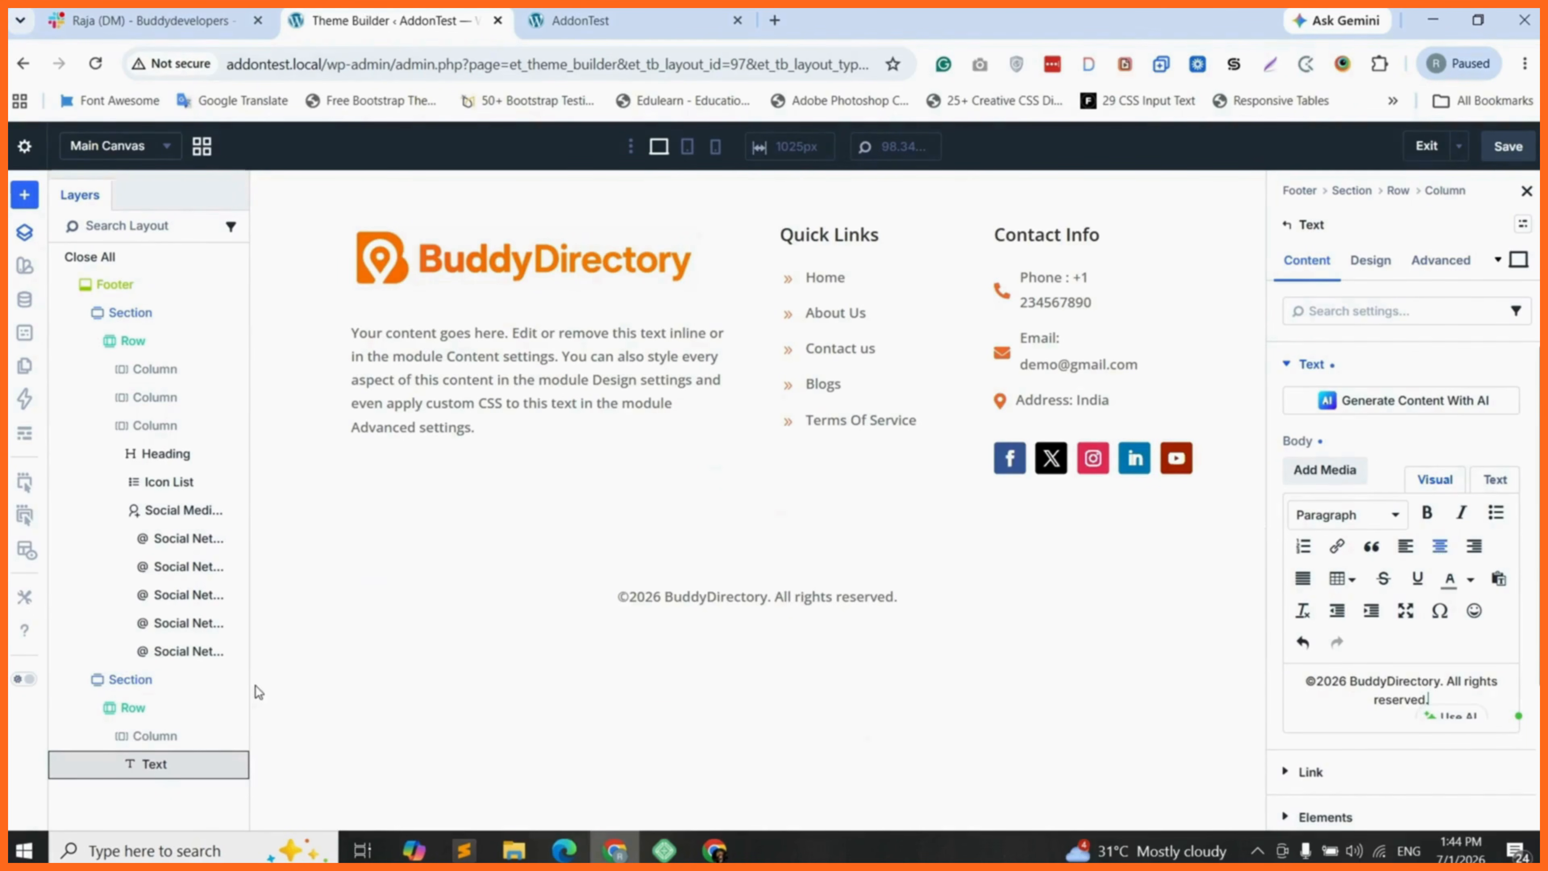
- Set the copyright section's top and bottom margin to 0 px and its top and bottom padding to 20 px
{"action": "left_click", "coordinate": [147, 681]}
{"action": "left_click", "coordinate": [1372, 260]}
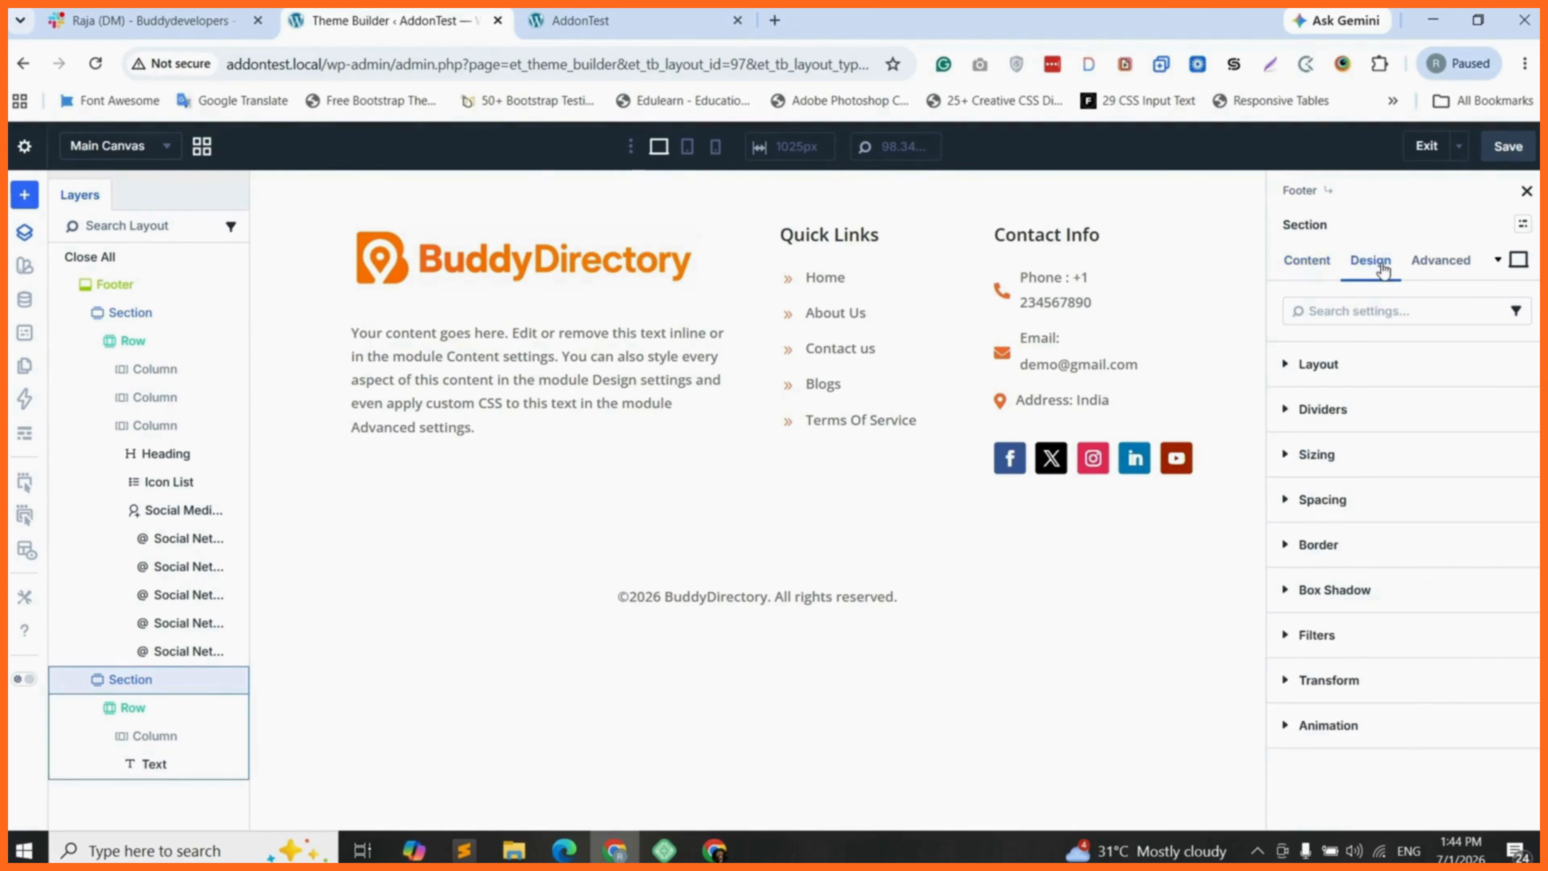
{"action": "left_click", "coordinate": [1350, 499]}
{"action": "left_click", "coordinate": [1325, 565]}
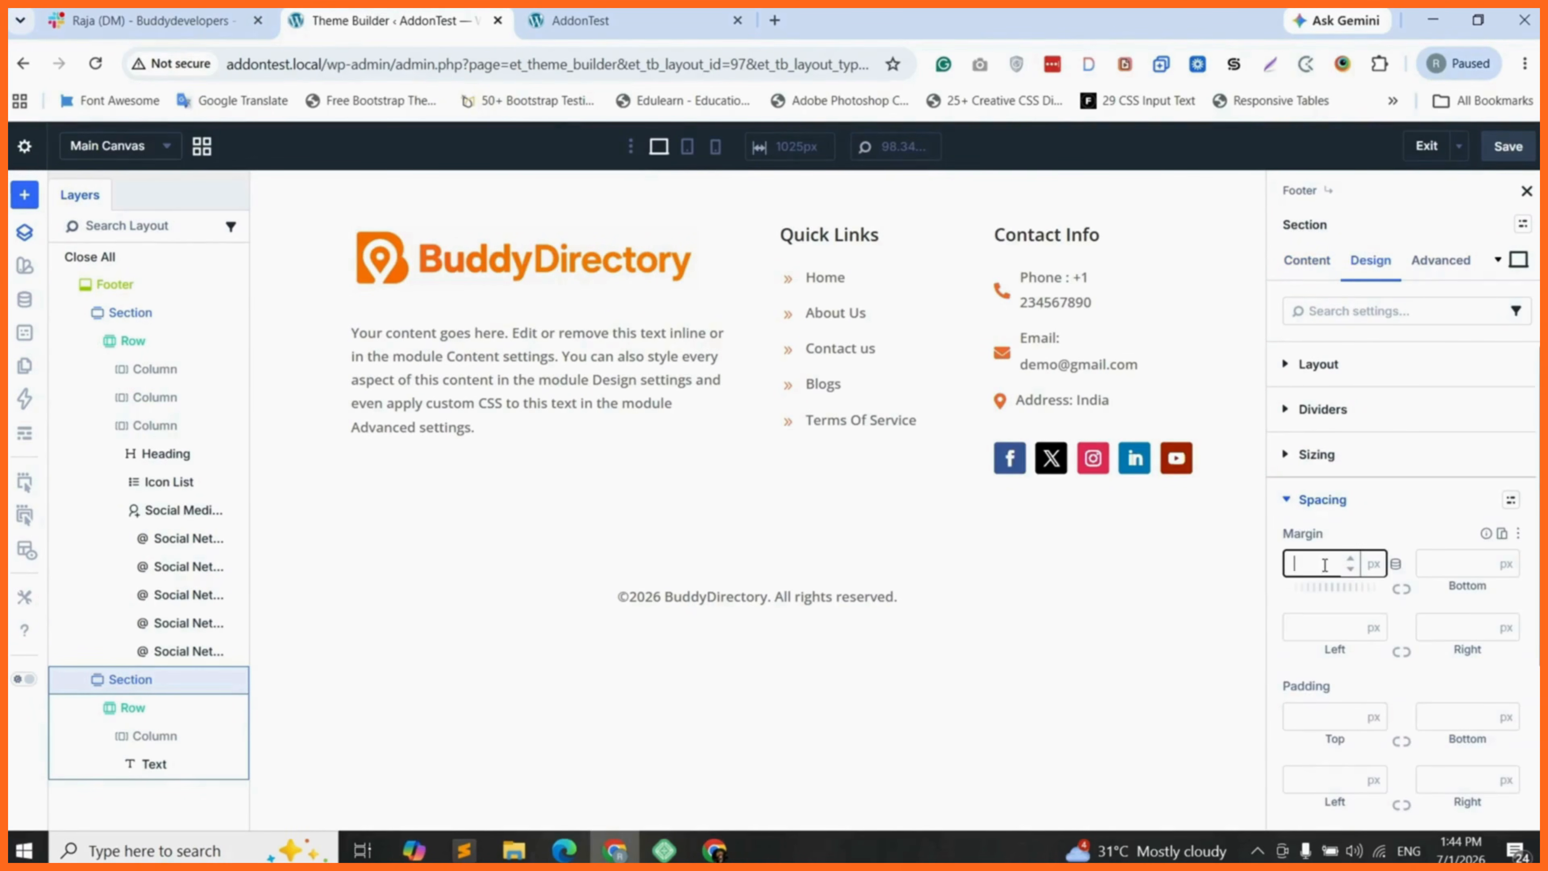
{"action": "left_click", "coordinate": [1401, 589]}
{"action": "left_click", "coordinate": [1329, 627]}
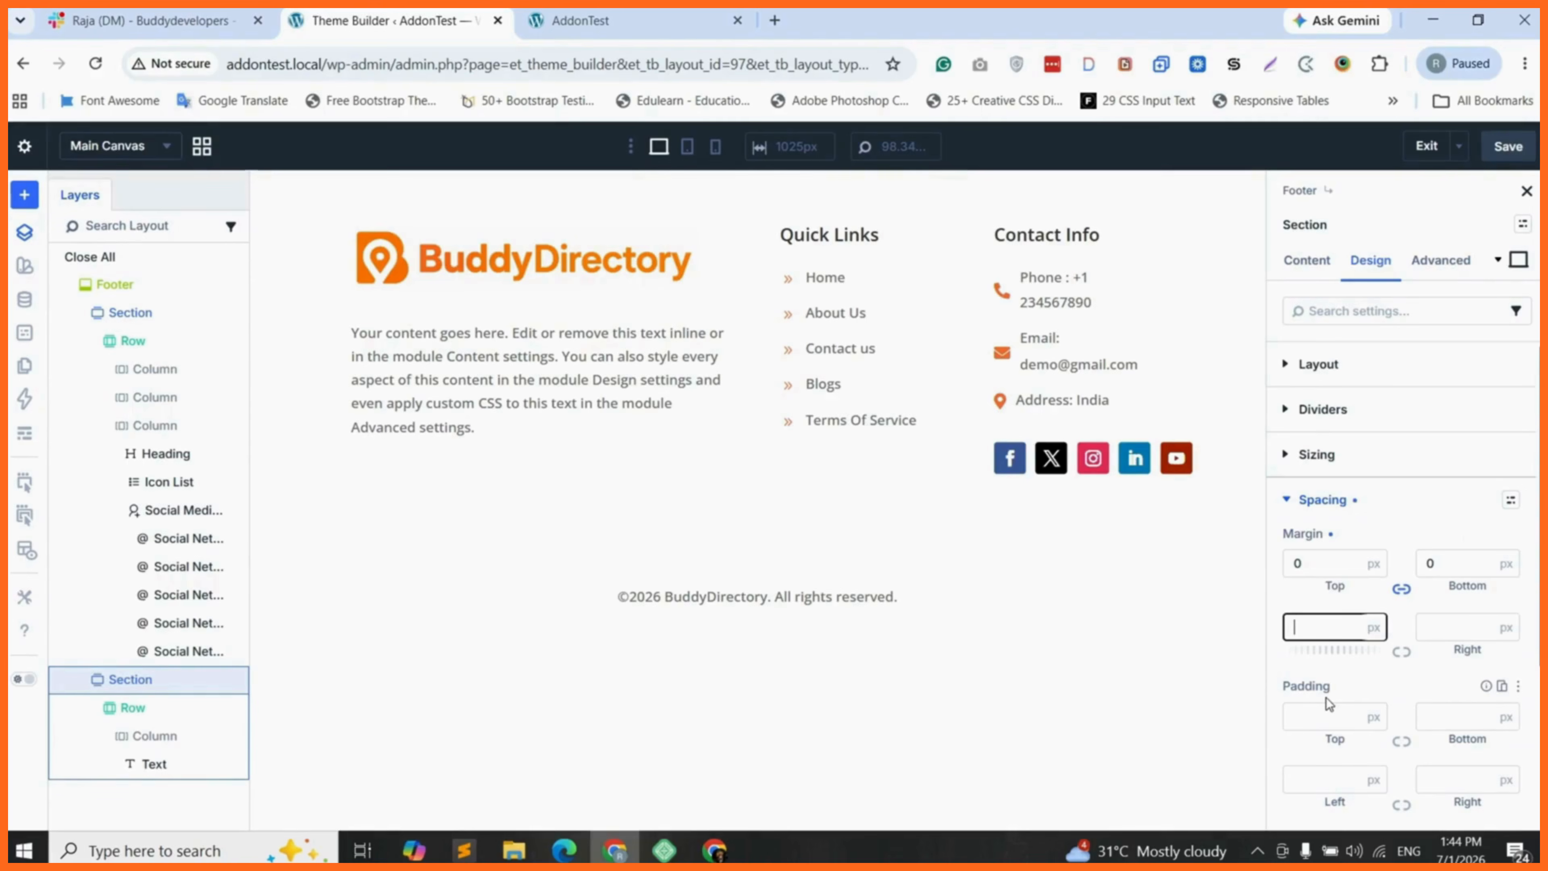
{"action": "left_click", "coordinate": [1326, 718]}
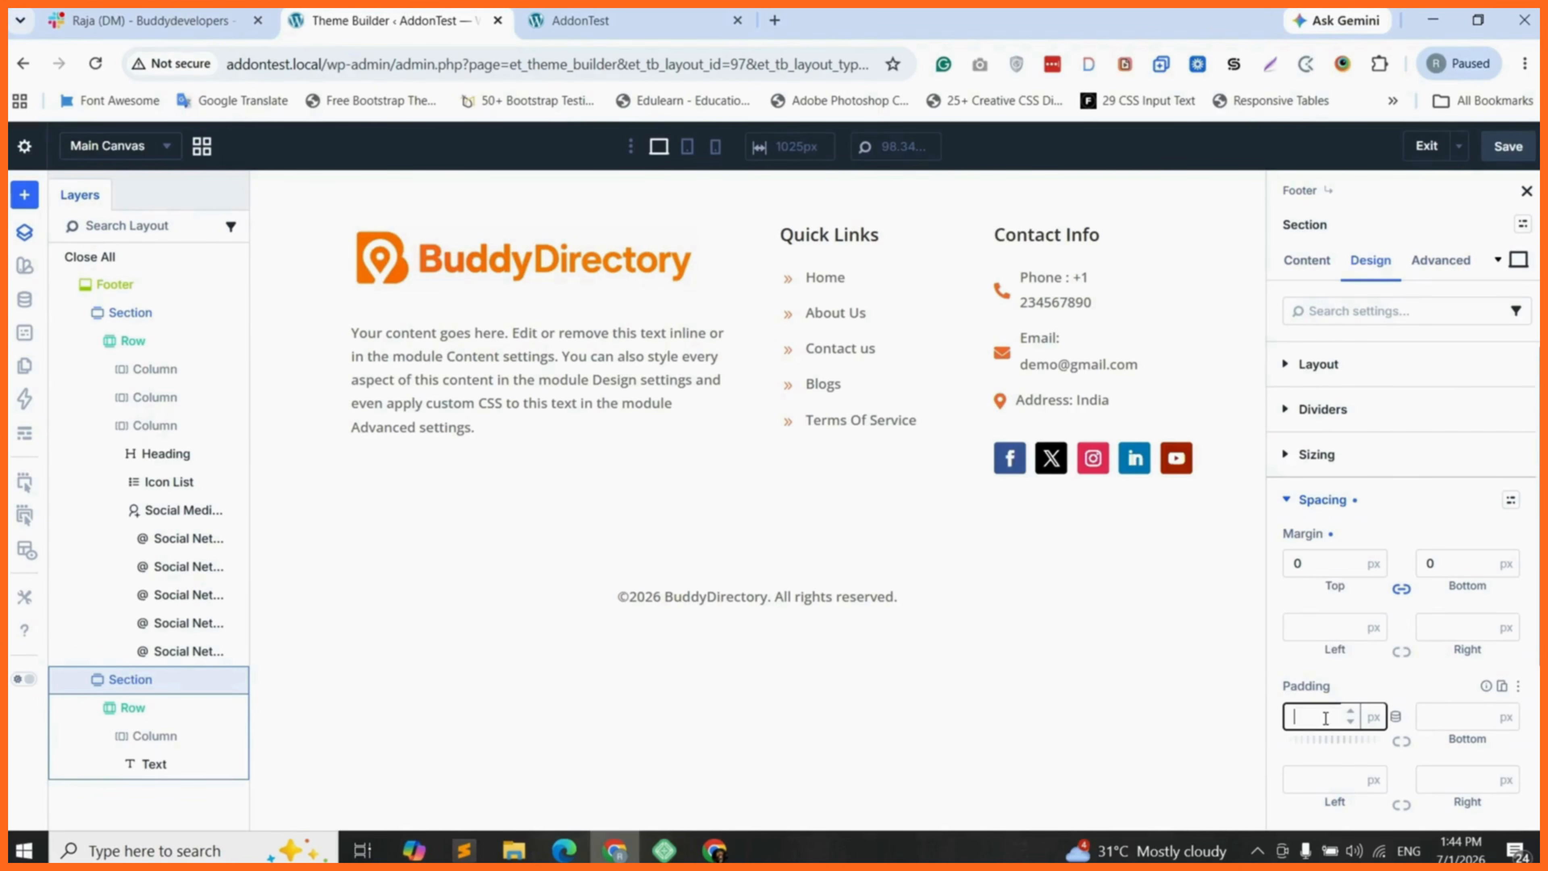
{"action": "type", "text": "20"}
{"action": "left_click", "coordinate": [1401, 741]}
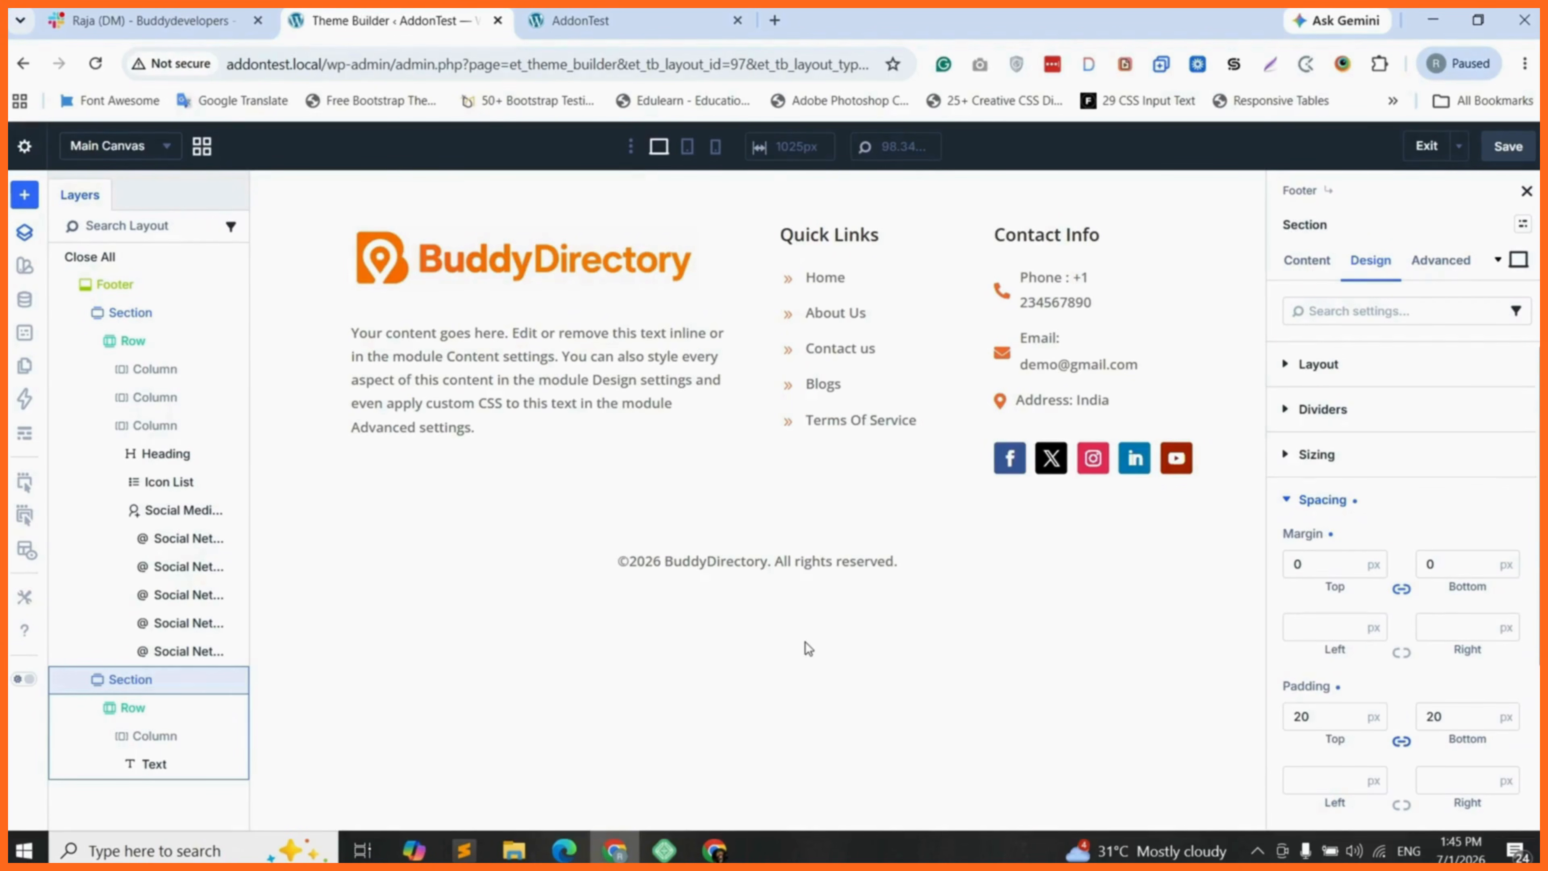
- Try a 1 px border on all sides of the copyright section and reset its width to 0
{"action": "scroll", "coordinate": [1387, 652], "scroll_direction": "down", "scroll_amount": 4}
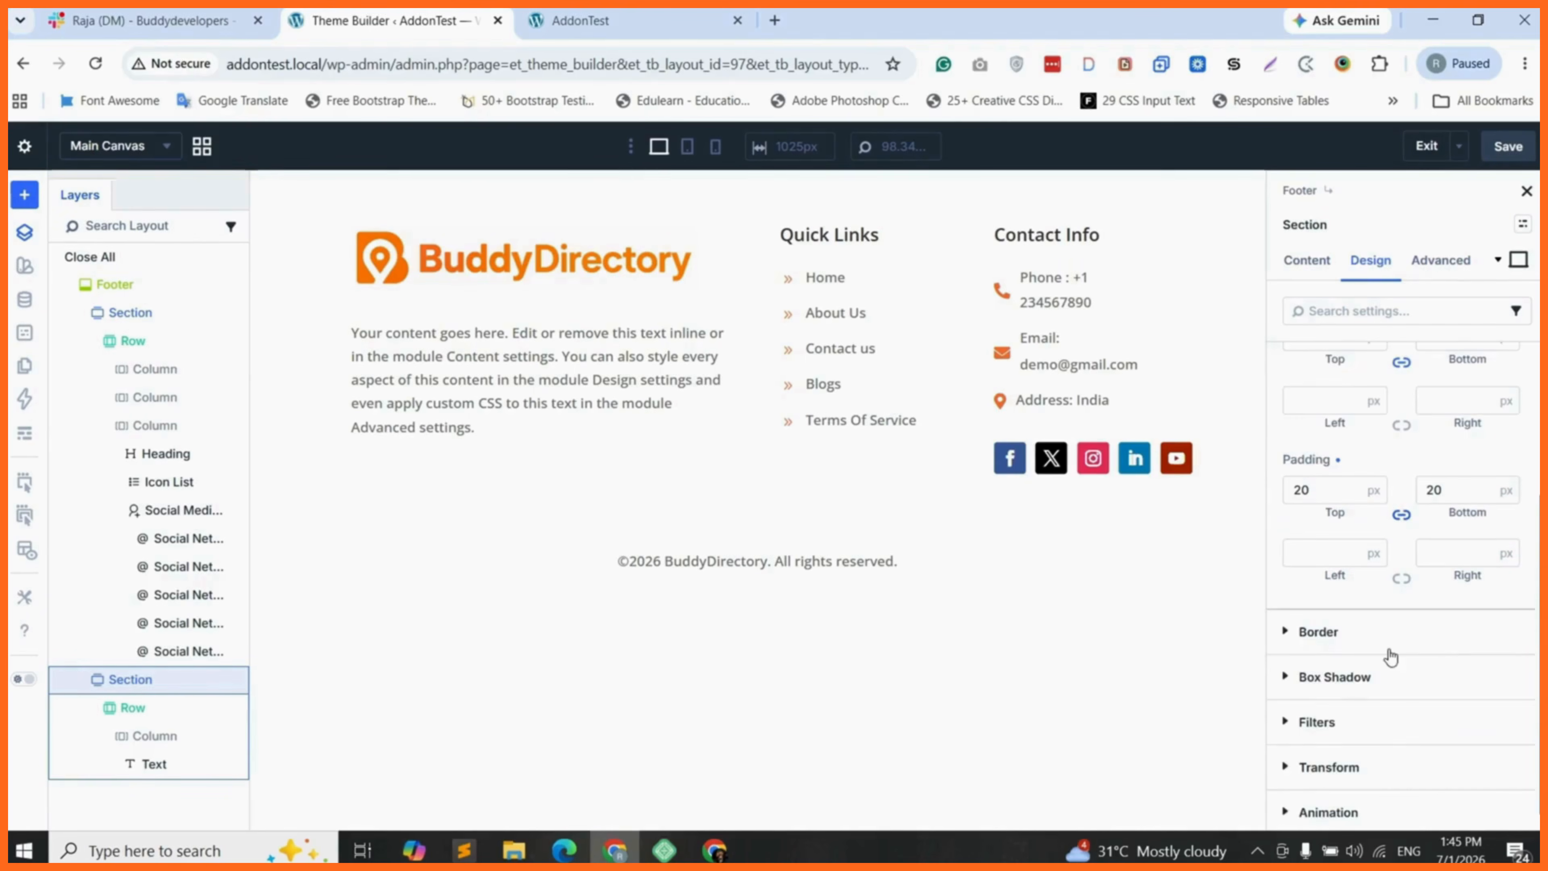
{"action": "left_click", "coordinate": [1348, 628]}
{"action": "scroll", "coordinate": [1414, 640], "scroll_direction": "down", "scroll_amount": 3}
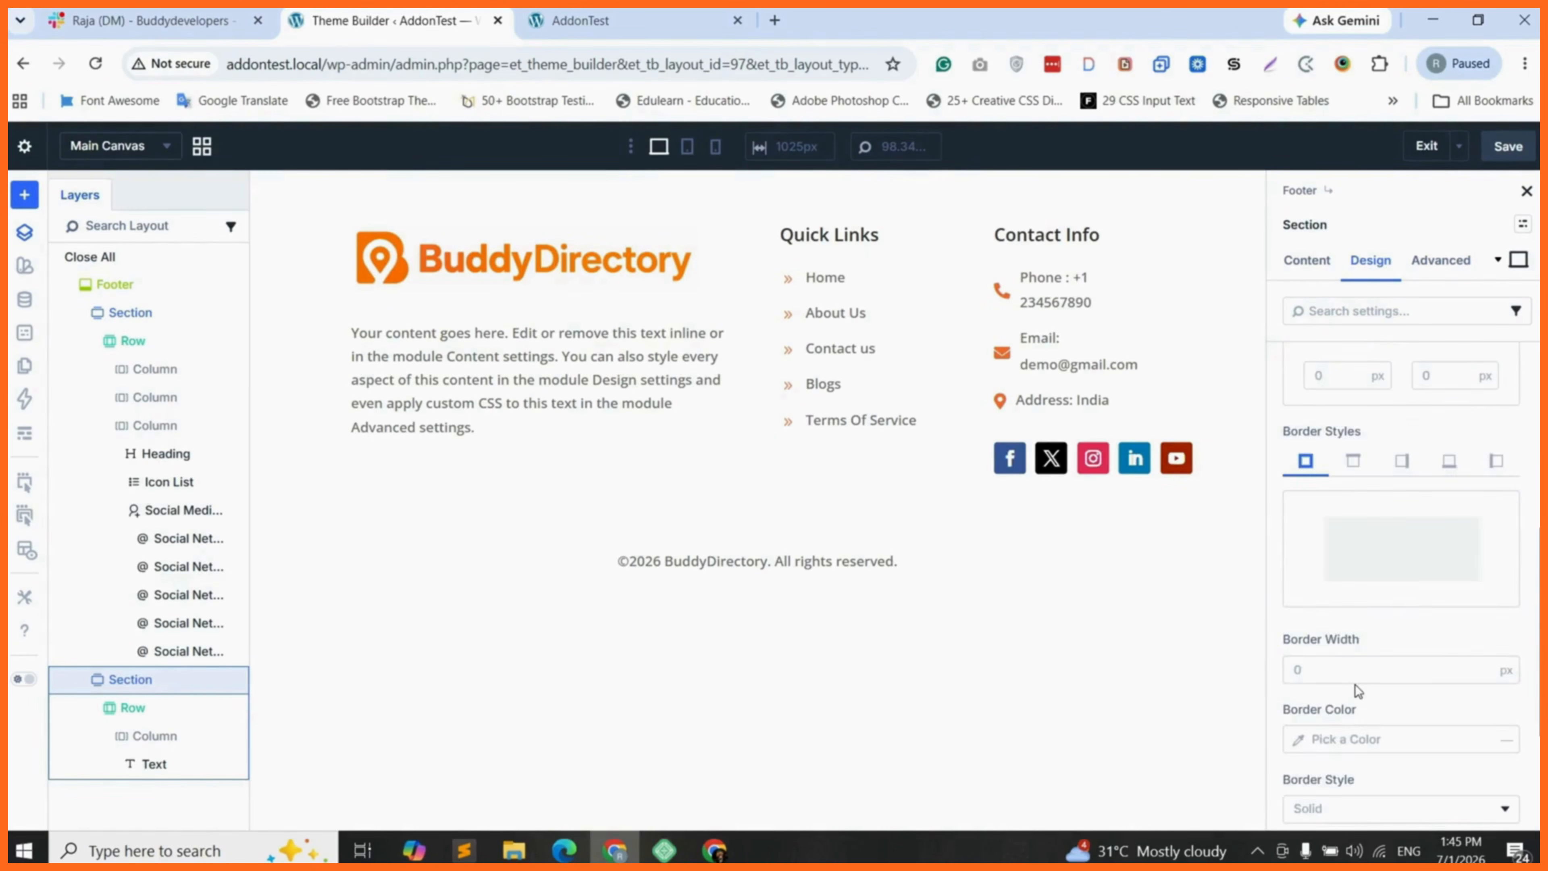
{"action": "left_click", "coordinate": [1297, 660]}
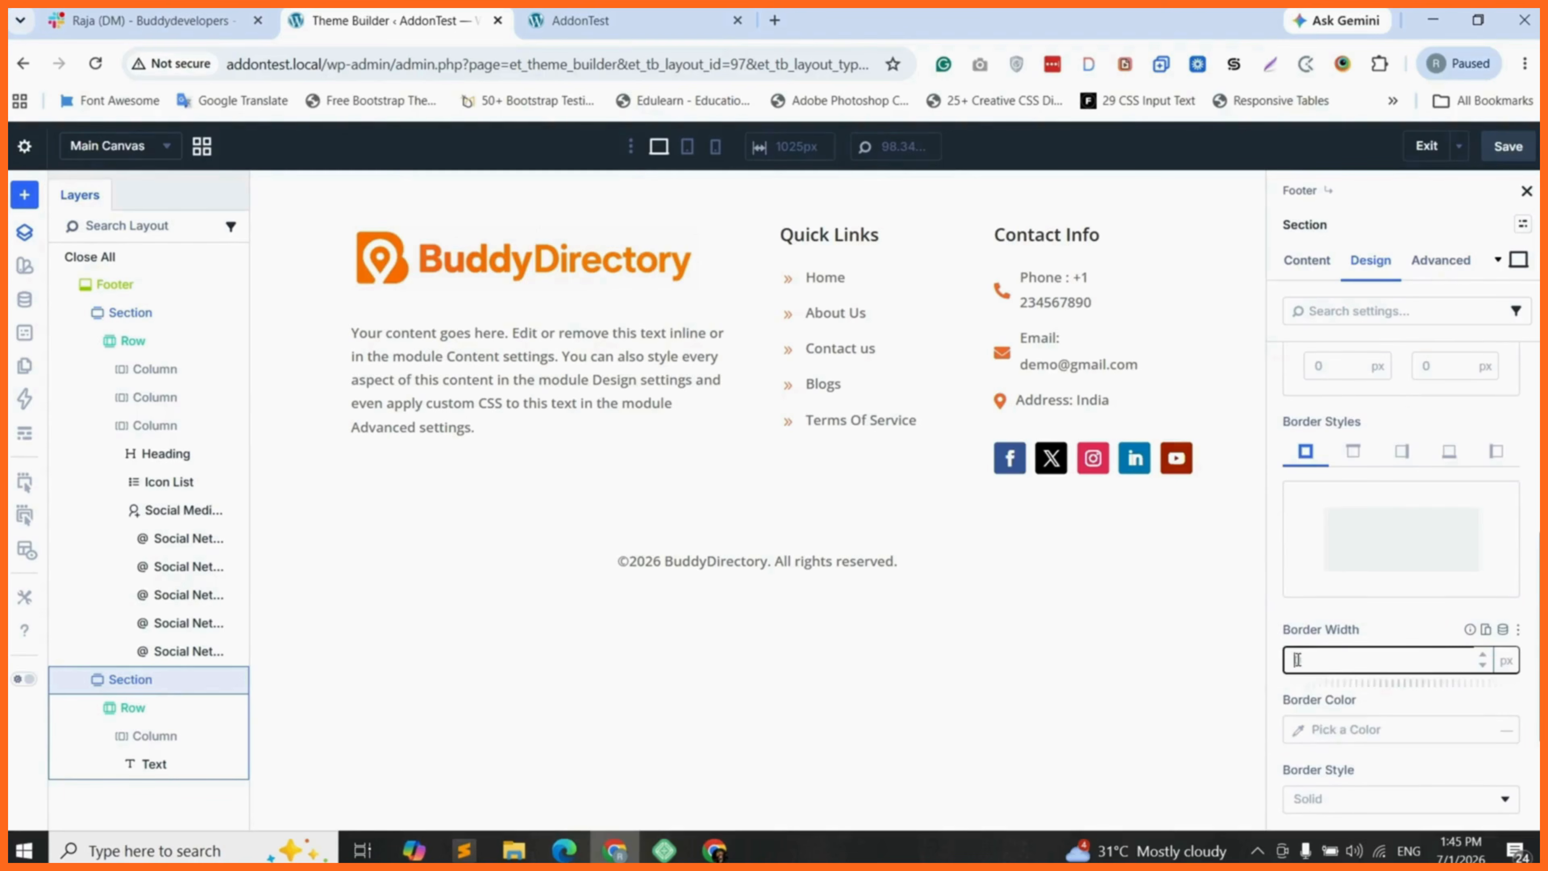
{"action": "left_click", "coordinate": [1353, 452]}
{"action": "left_click", "coordinate": [1306, 452]}
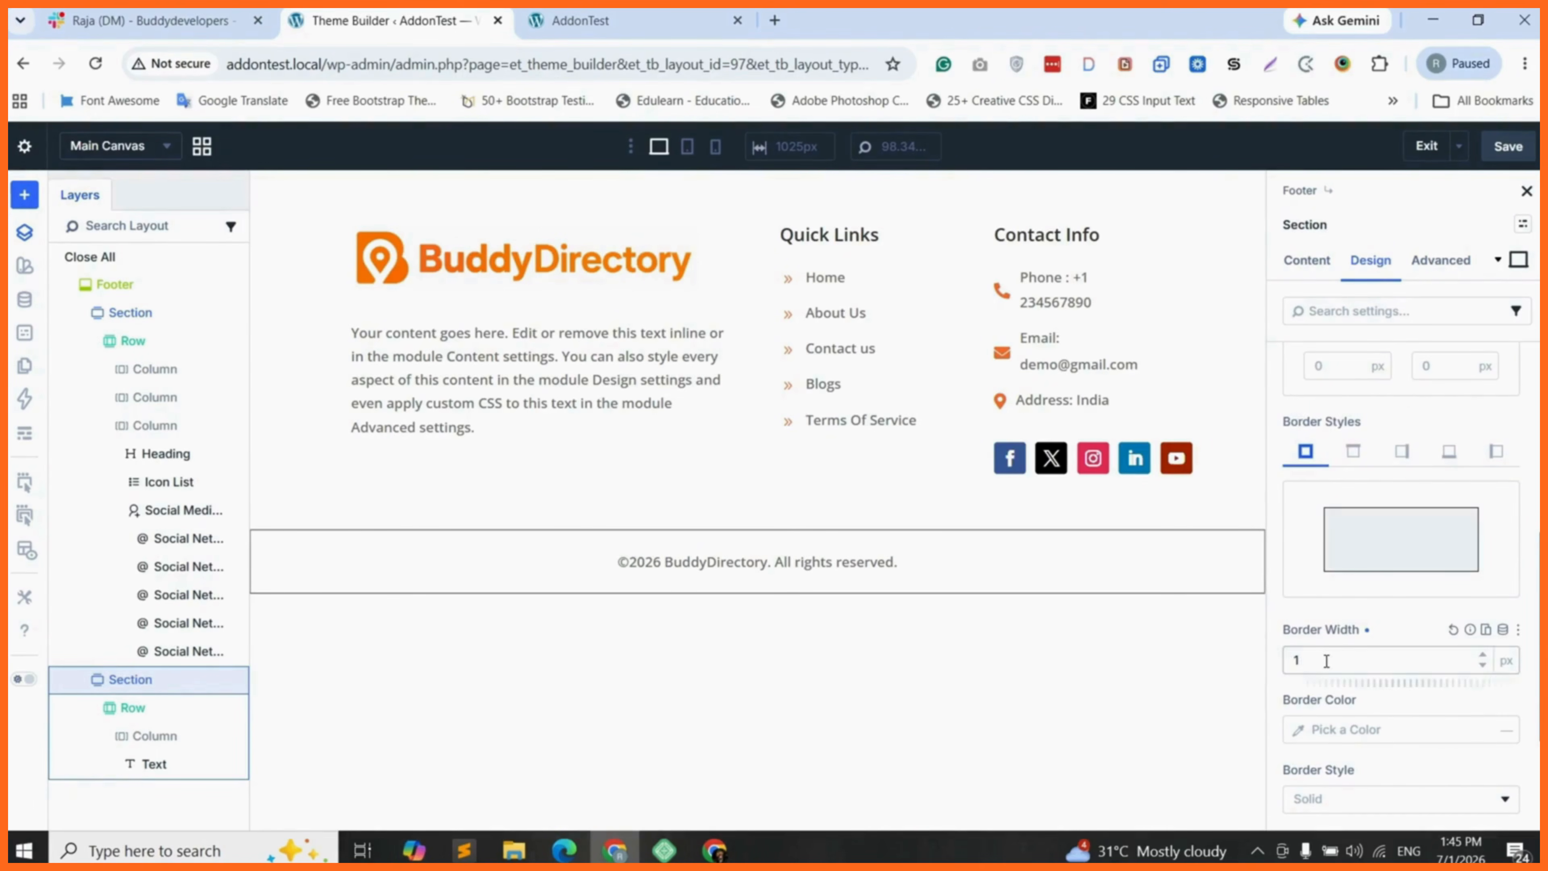
{"action": "double_click", "coordinate": [1322, 661]}
{"action": "type", "text": "0"}
- Give the copyright section a top border only, 1 px wide and coloured E1E0E0
{"action": "left_click", "coordinate": [1353, 452]}
{"action": "double_click", "coordinate": [1298, 660]}
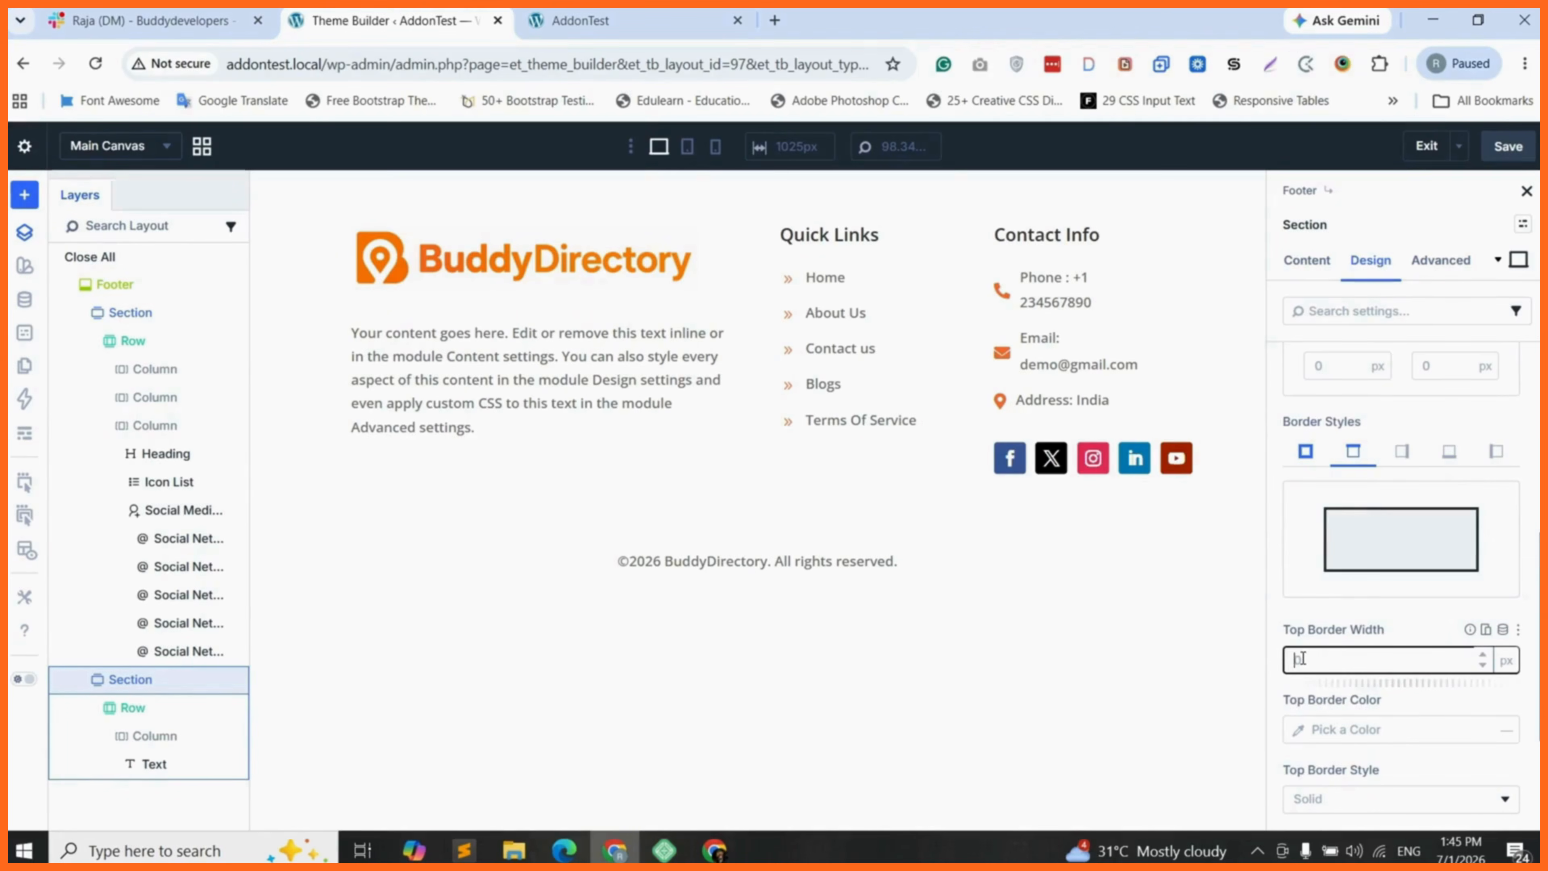
{"action": "type", "text": "1"}
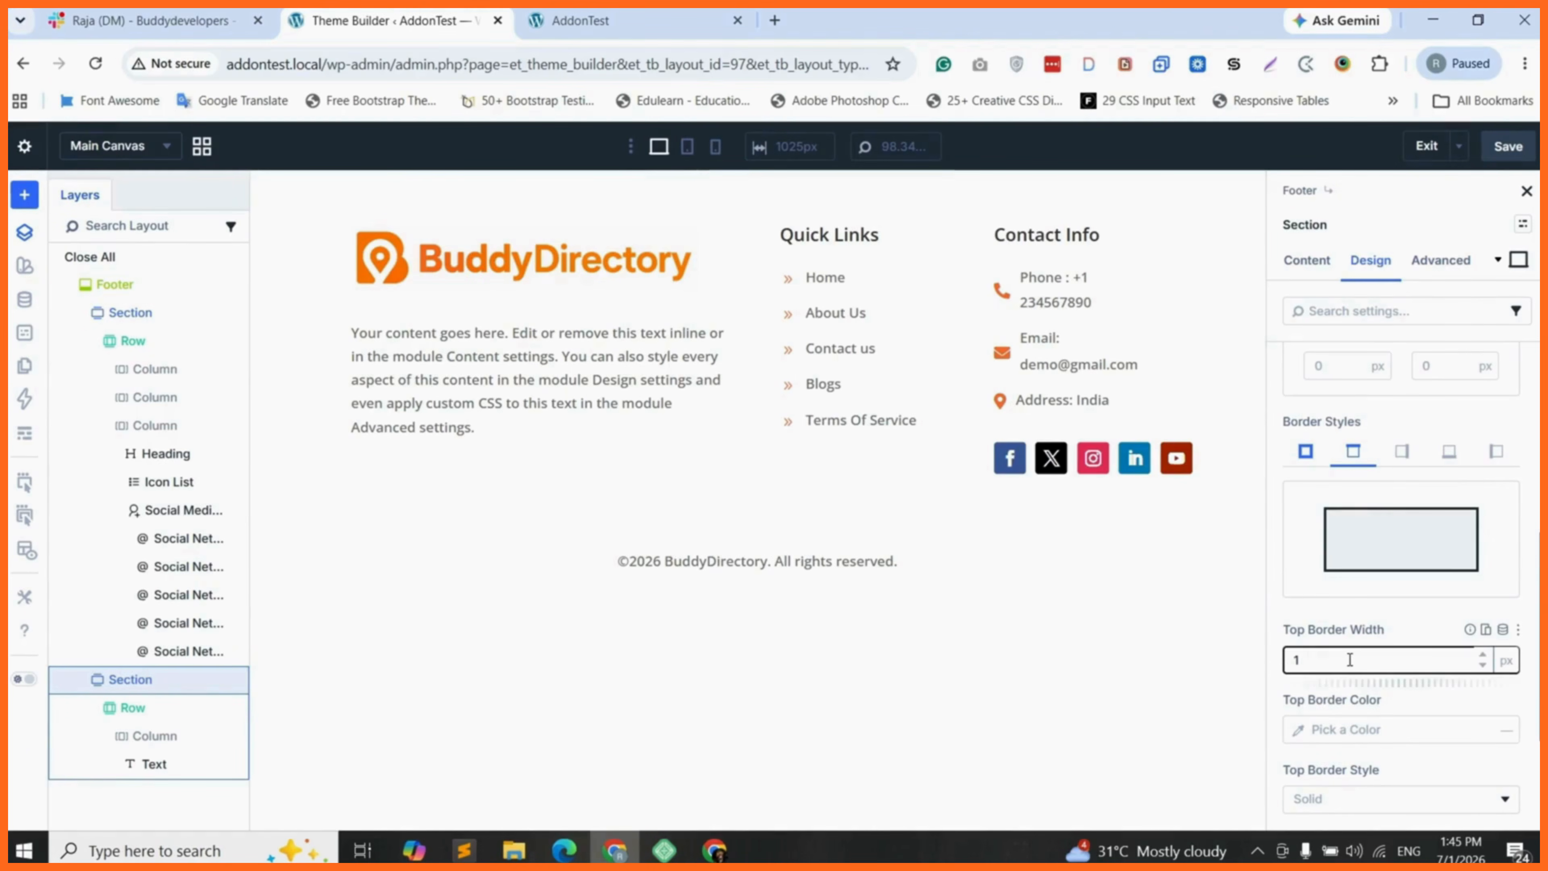
{"action": "left_click", "coordinate": [1304, 731]}
{"action": "left_click", "coordinate": [1082, 401]}
{"action": "mouse_move", "coordinate": [1082, 401]}
{"action": "left_mouse_down"}
{"action": "mouse_move", "coordinate": [1025, 389]}
{"action": "mouse_move", "coordinate": [1018, 368]}
{"action": "left_mouse_up"}
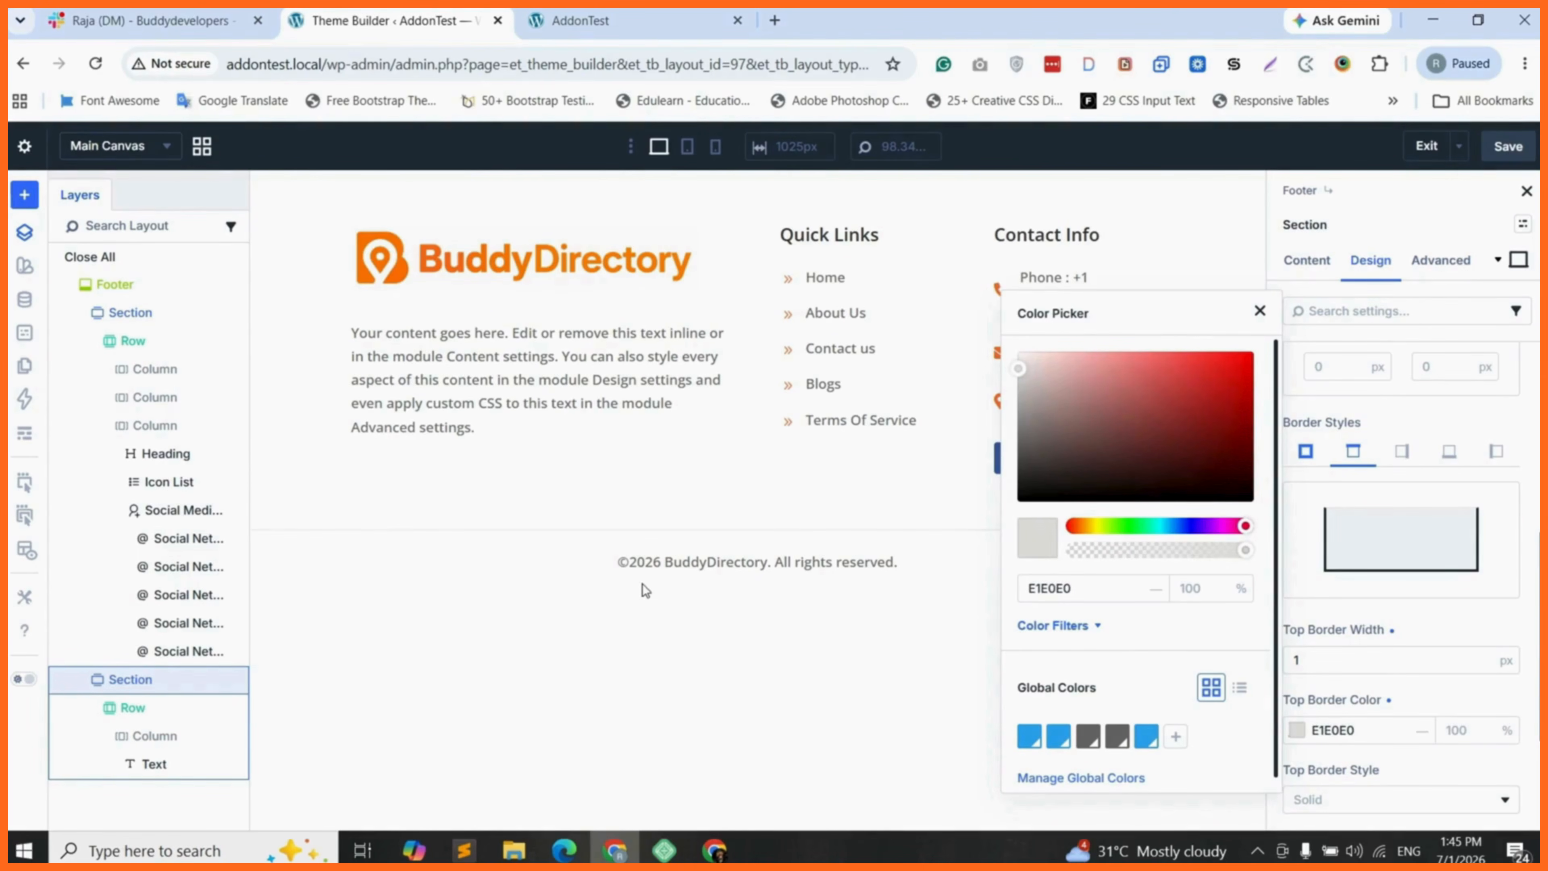
{"action": "left_click", "coordinate": [1370, 296]}
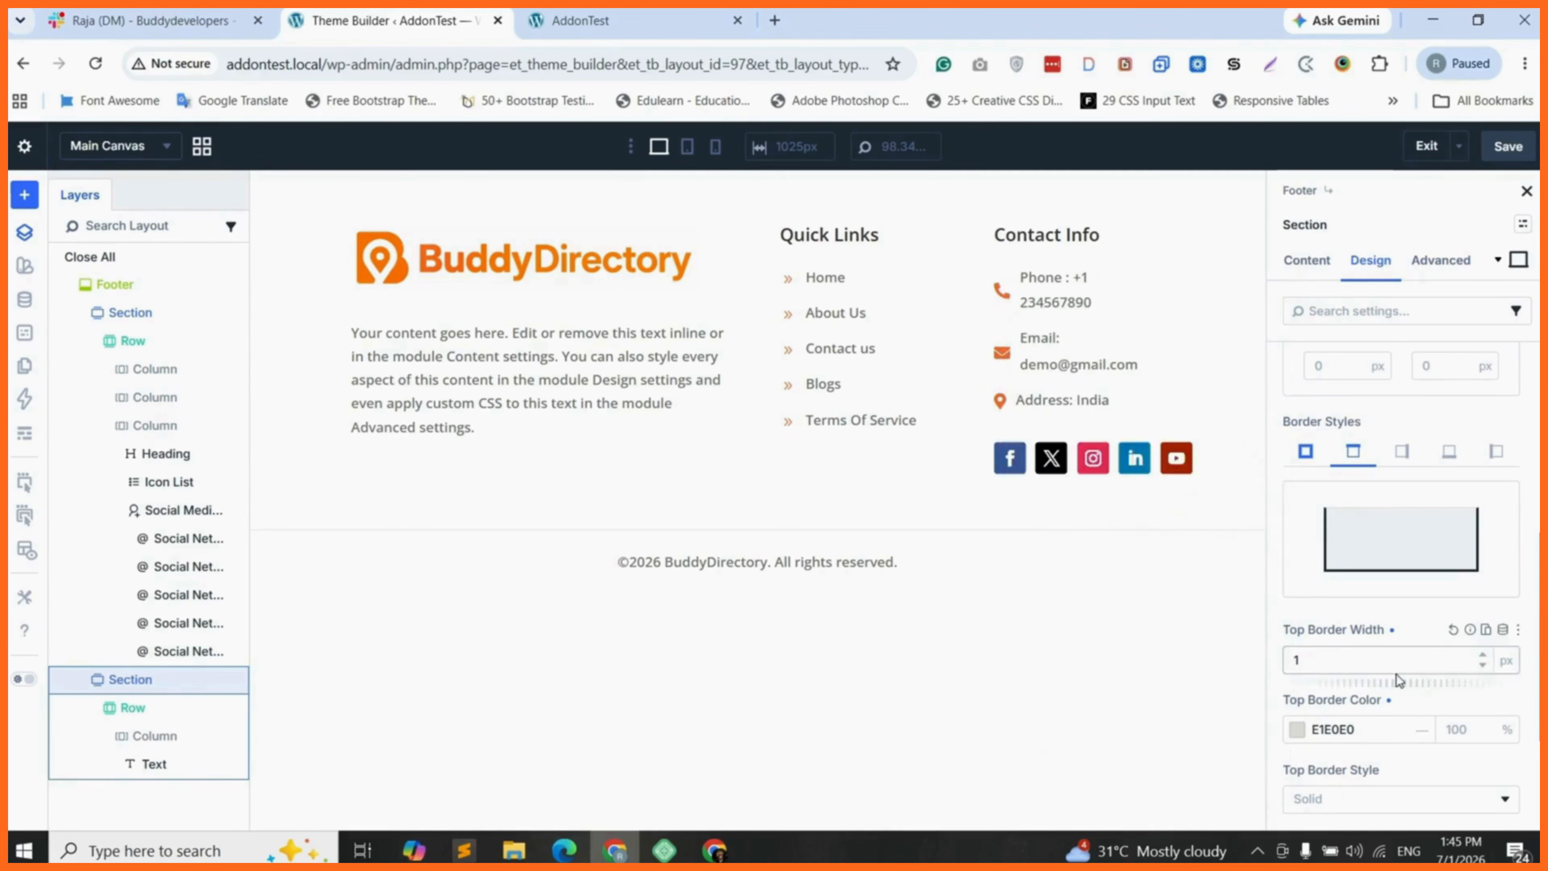
{"action": "scroll", "coordinate": [1396, 674], "scroll_direction": "down", "scroll_amount": 3}
{"action": "left_click", "coordinate": [1363, 661]}
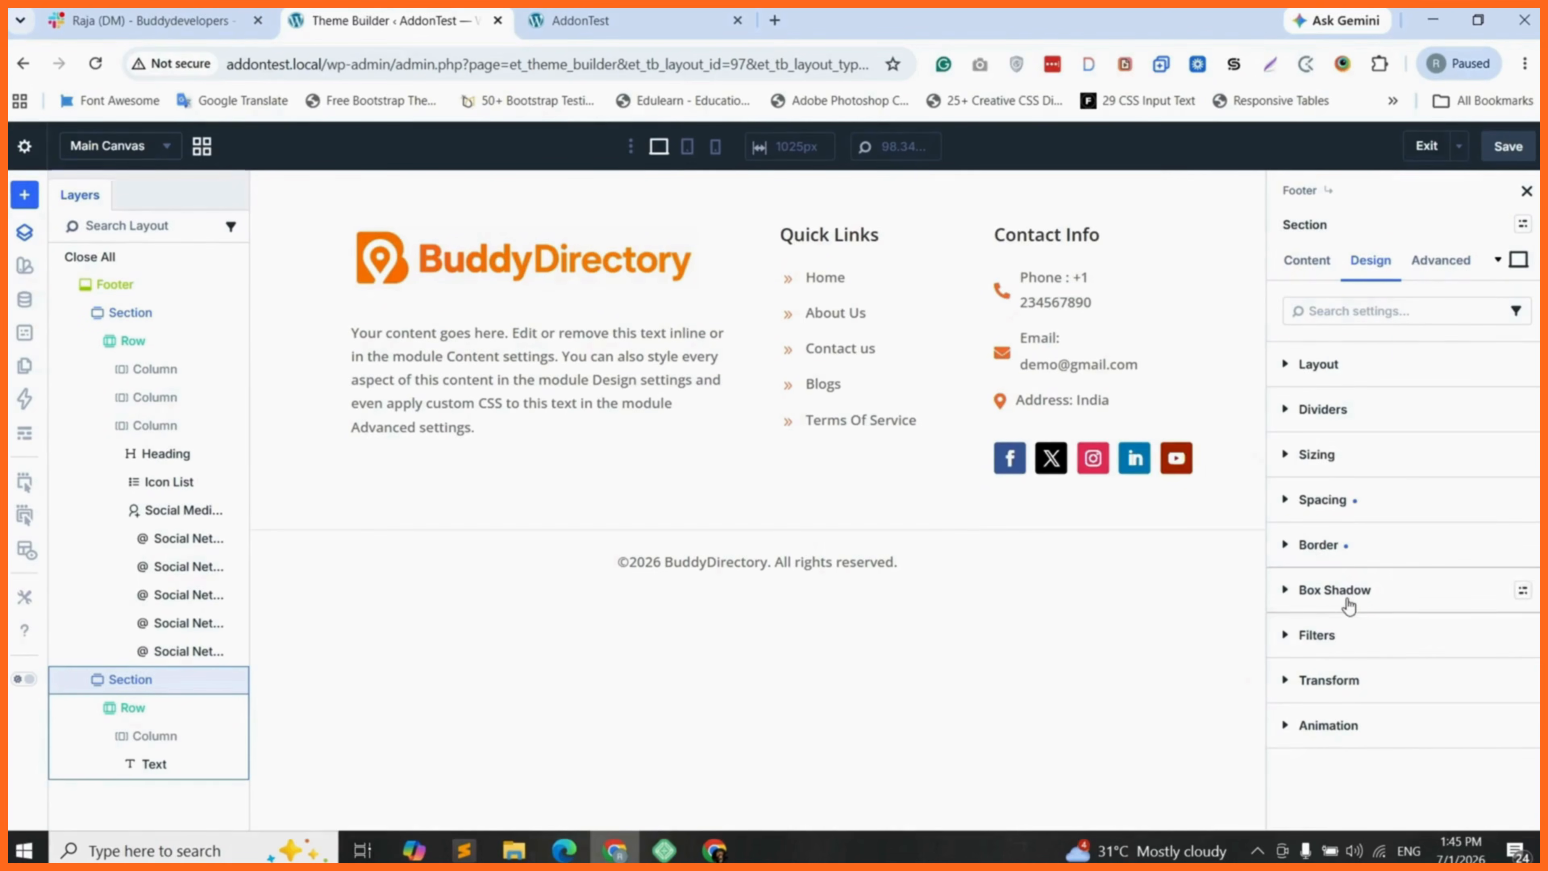
- Set the copyright section's background colour to dark grey 2C2A2A
{"action": "left_click", "coordinate": [1330, 367]}
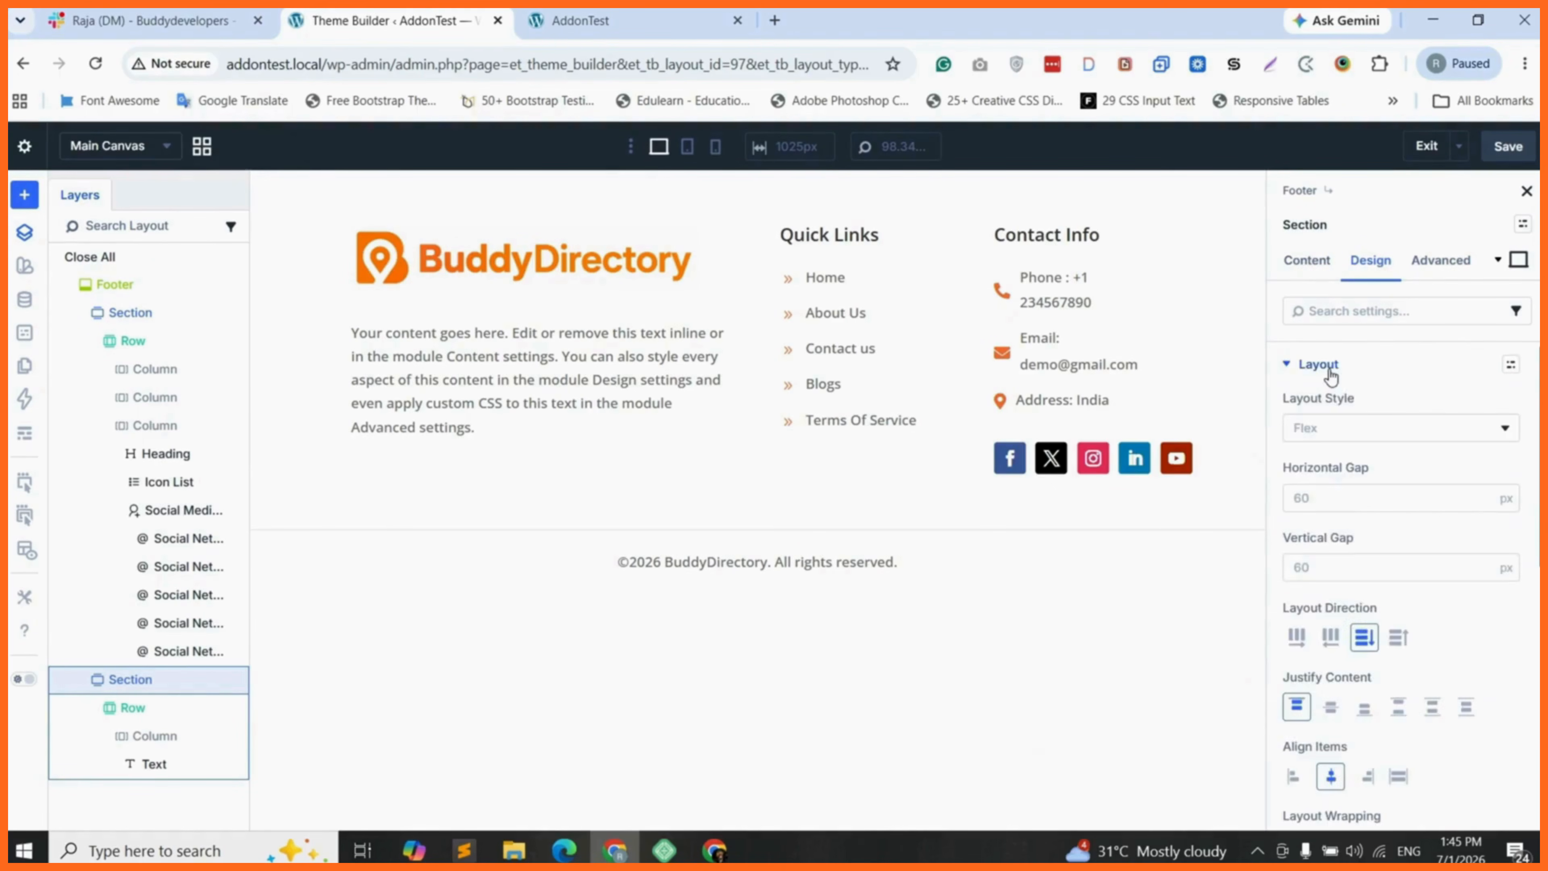
{"action": "left_click", "coordinate": [1311, 262]}
{"action": "left_click", "coordinate": [1346, 456]}
{"action": "scroll", "coordinate": [1366, 531], "scroll_direction": "down", "scroll_amount": 1}
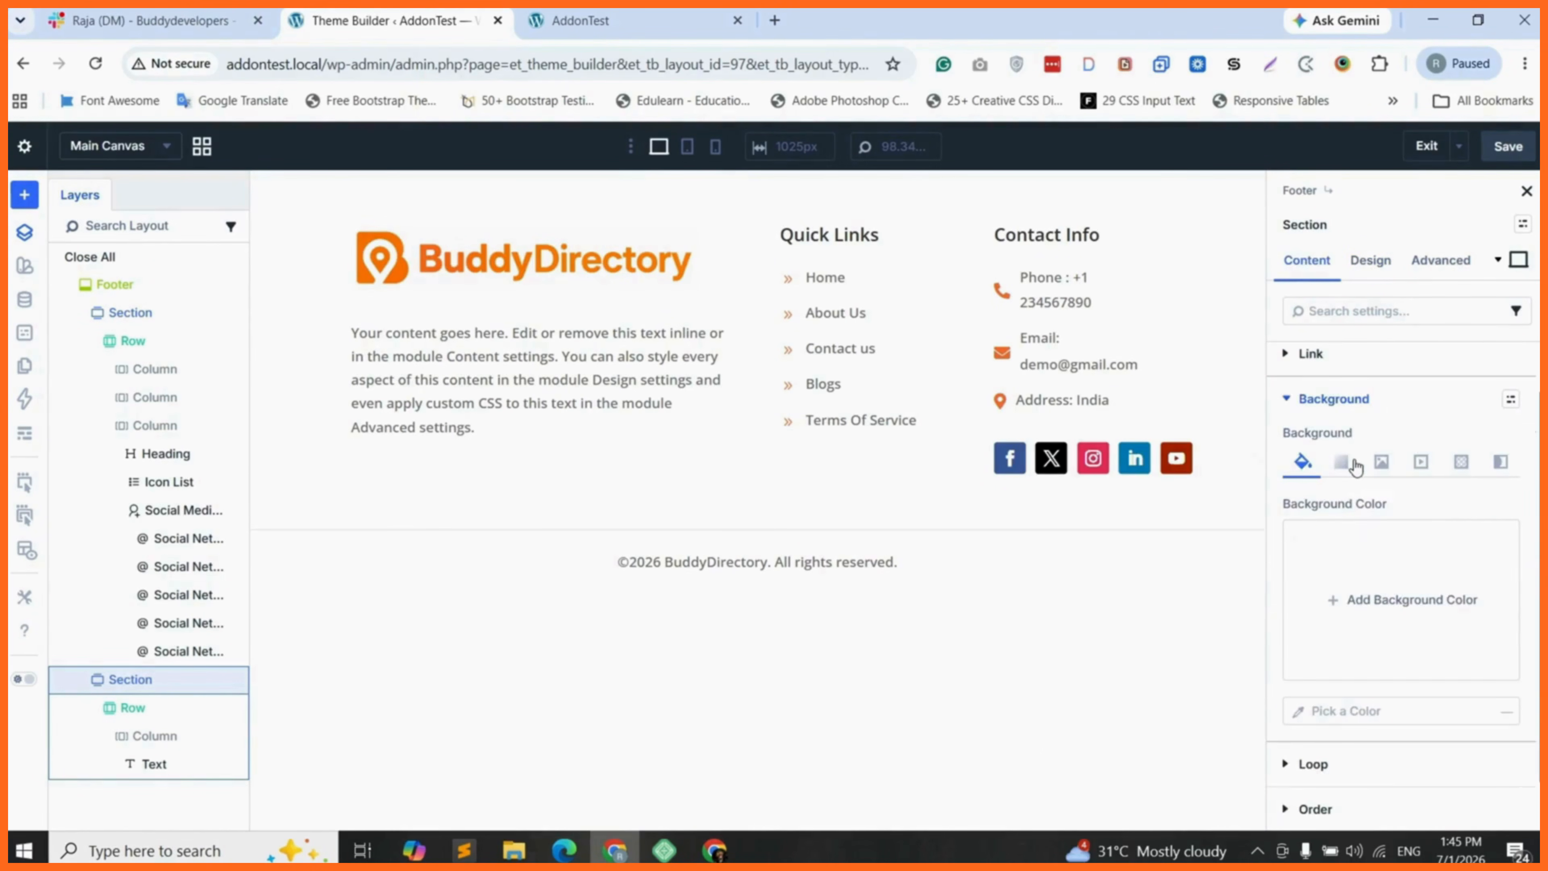
{"action": "left_click", "coordinate": [1384, 601]}
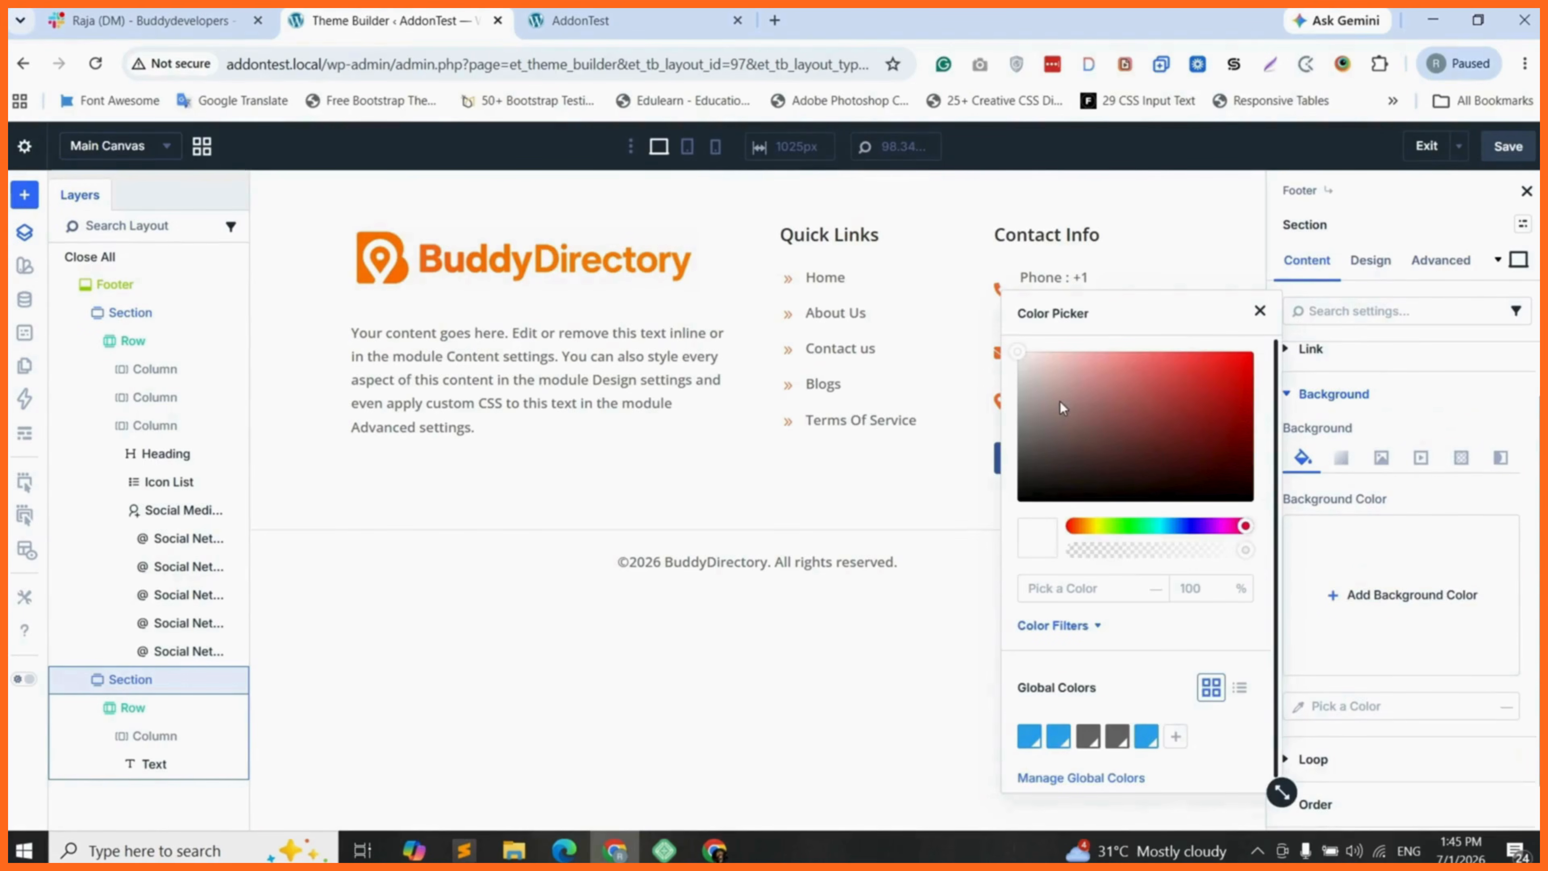
{"action": "left_click", "coordinate": [1030, 490]}
{"action": "left_click_drag", "start_coordinate": [1030, 490], "coordinate": [1013, 502]}
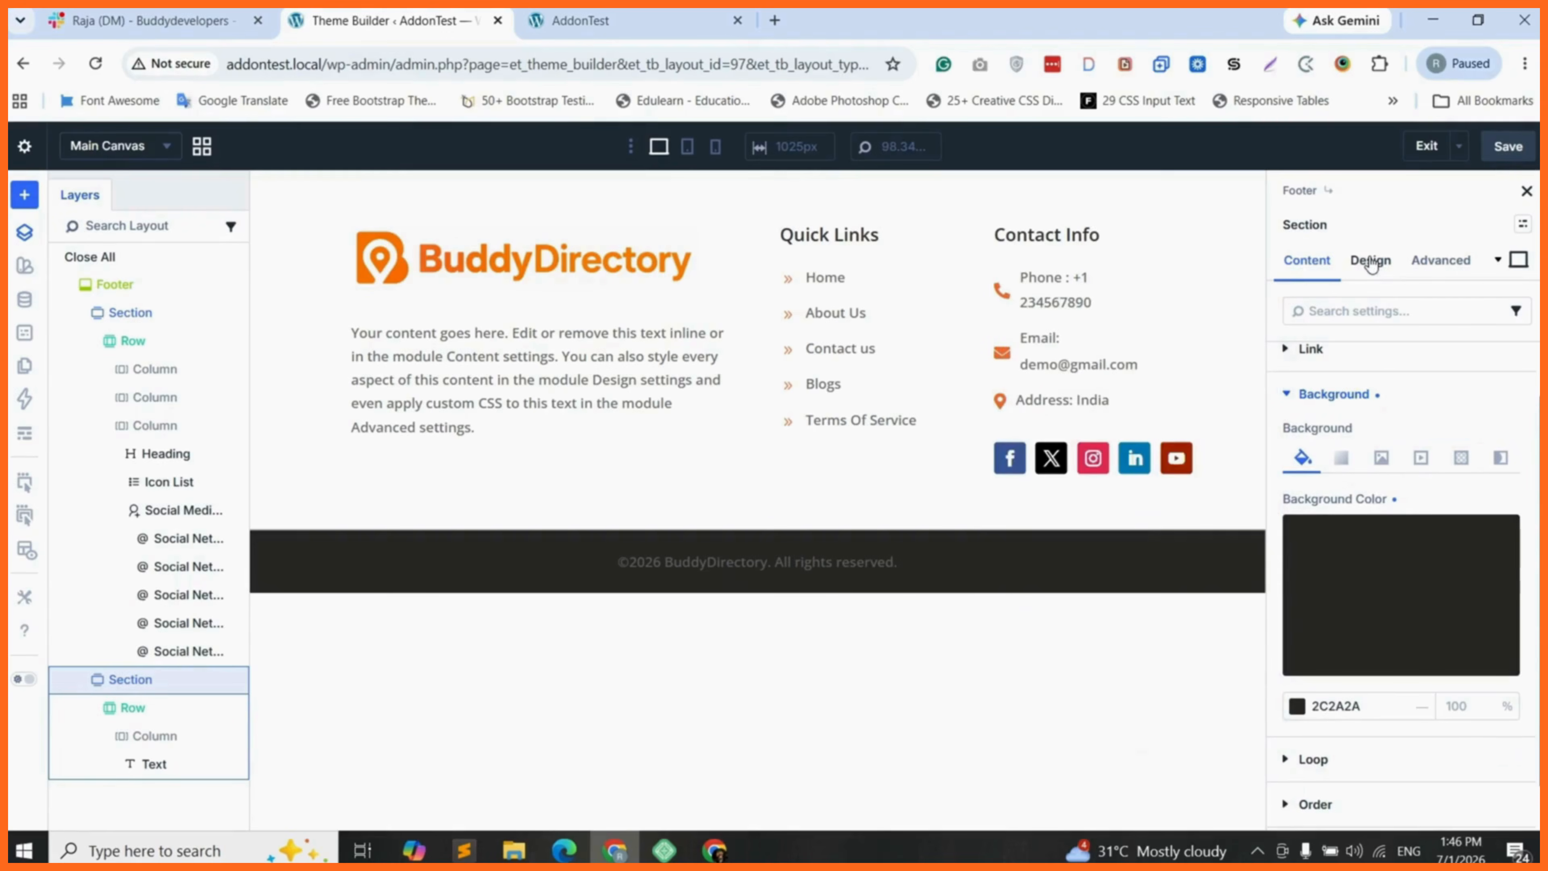
- Readjust the copyright section's top border colour to a light grey shade
{"action": "left_click", "coordinate": [1370, 264]}
{"action": "scroll", "coordinate": [1379, 711], "scroll_direction": "down", "scroll_amount": 5}
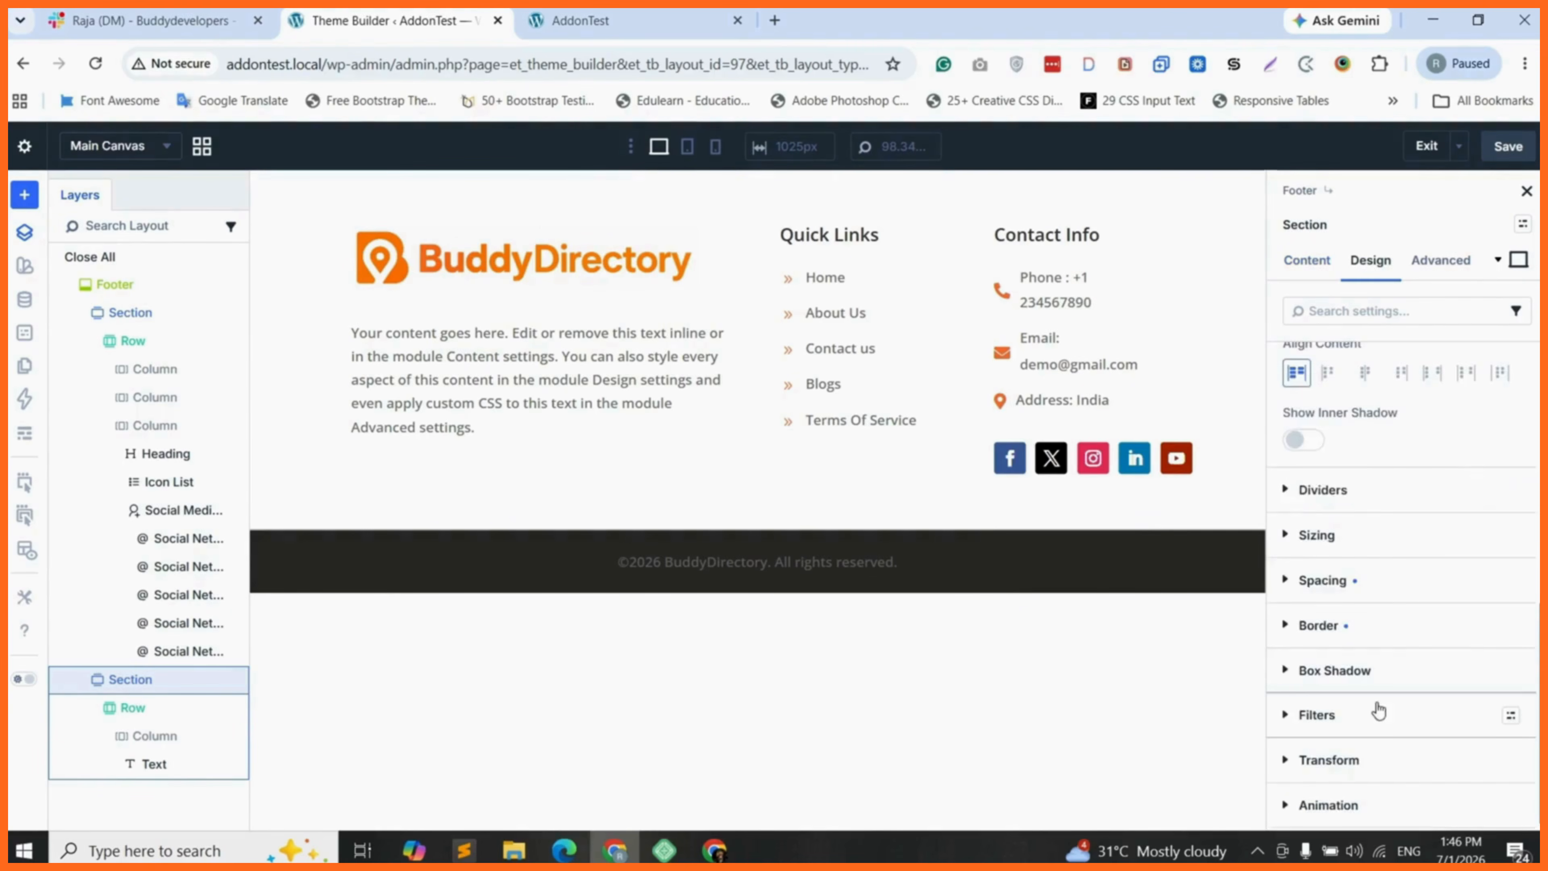
{"action": "left_click", "coordinate": [1318, 625]}
{"action": "scroll", "coordinate": [1340, 576], "scroll_direction": "up", "scroll_amount": 2}
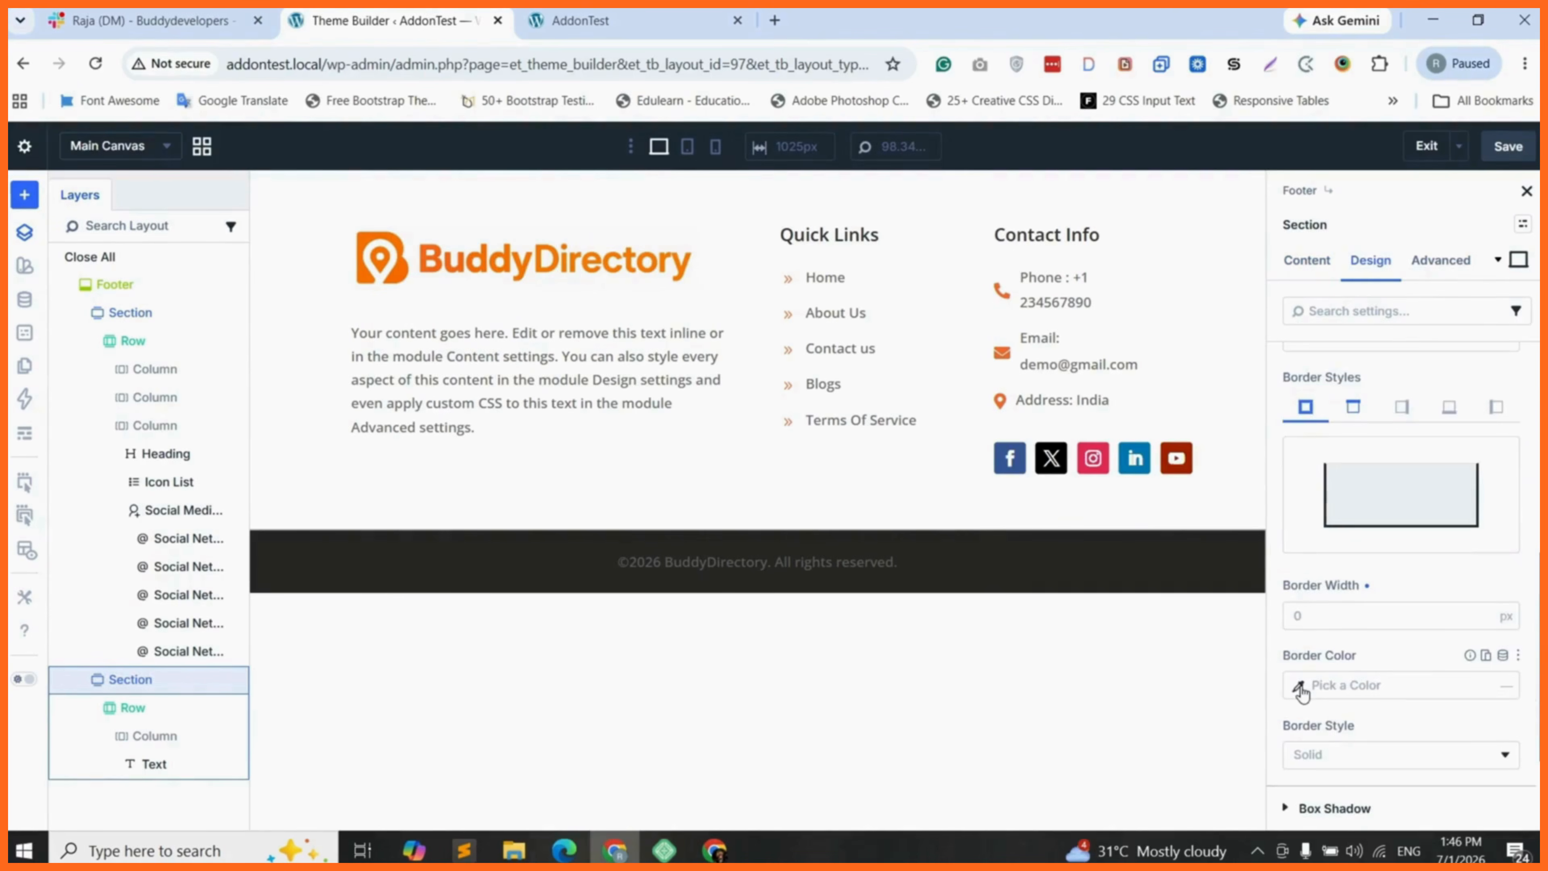
{"action": "scroll", "coordinate": [1302, 683], "scroll_direction": "up", "scroll_amount": 1}
{"action": "left_click", "coordinate": [1351, 517]}
{"action": "scroll", "coordinate": [1344, 646], "scroll_direction": "down", "scroll_amount": 2}
{"action": "left_click", "coordinate": [1297, 621]}
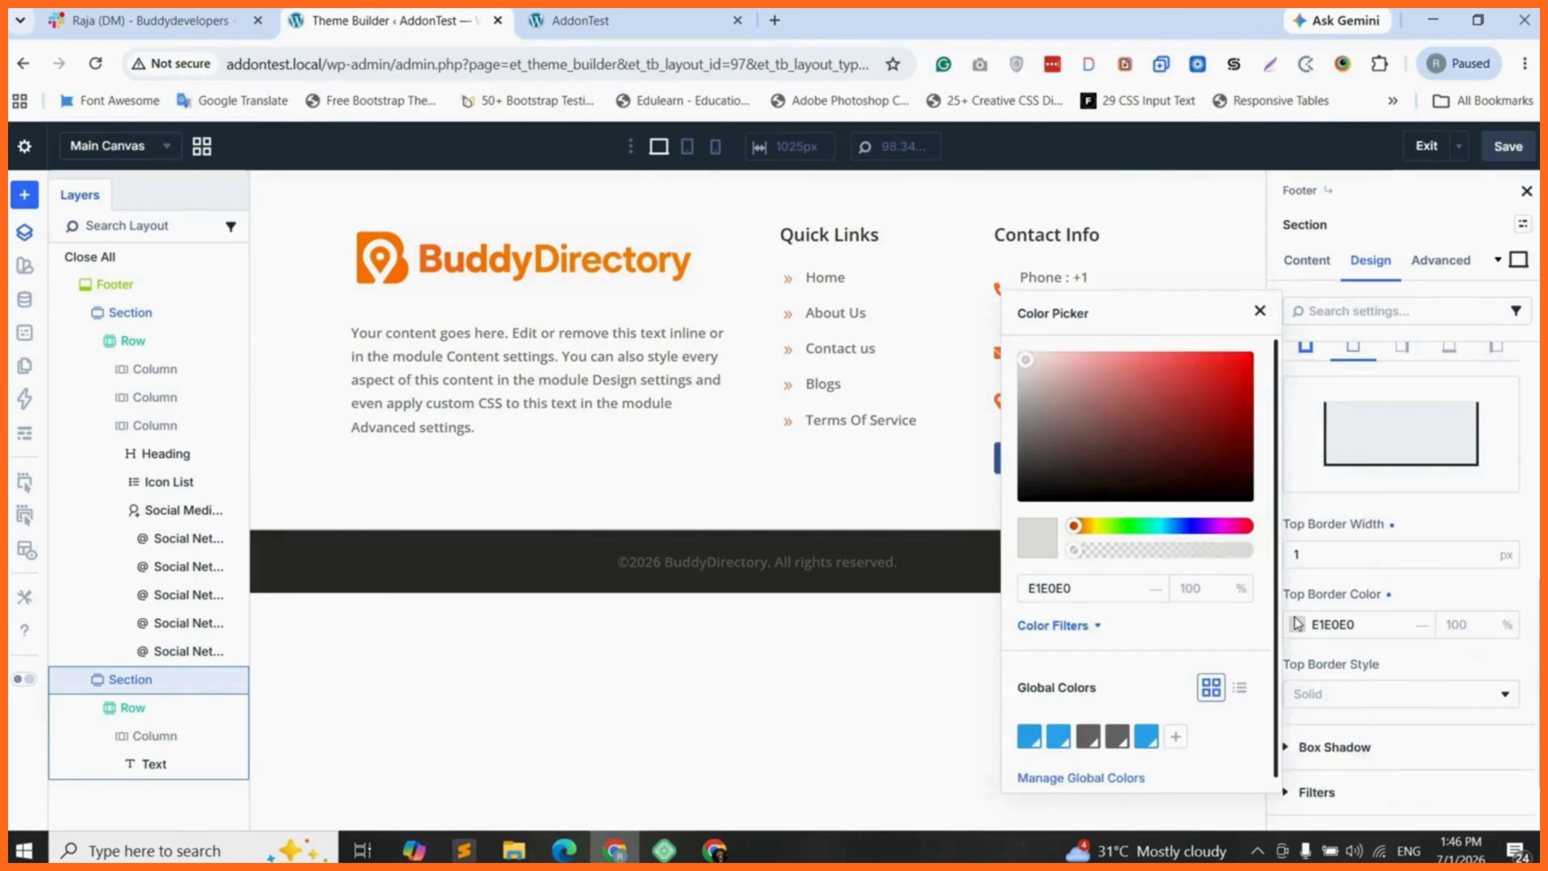
{"action": "left_click_drag", "start_coordinate": [1026, 377], "coordinate": [1019, 360]}
- Set the copyright text's colour to grey A7A5A5
{"action": "left_click", "coordinate": [867, 565]}
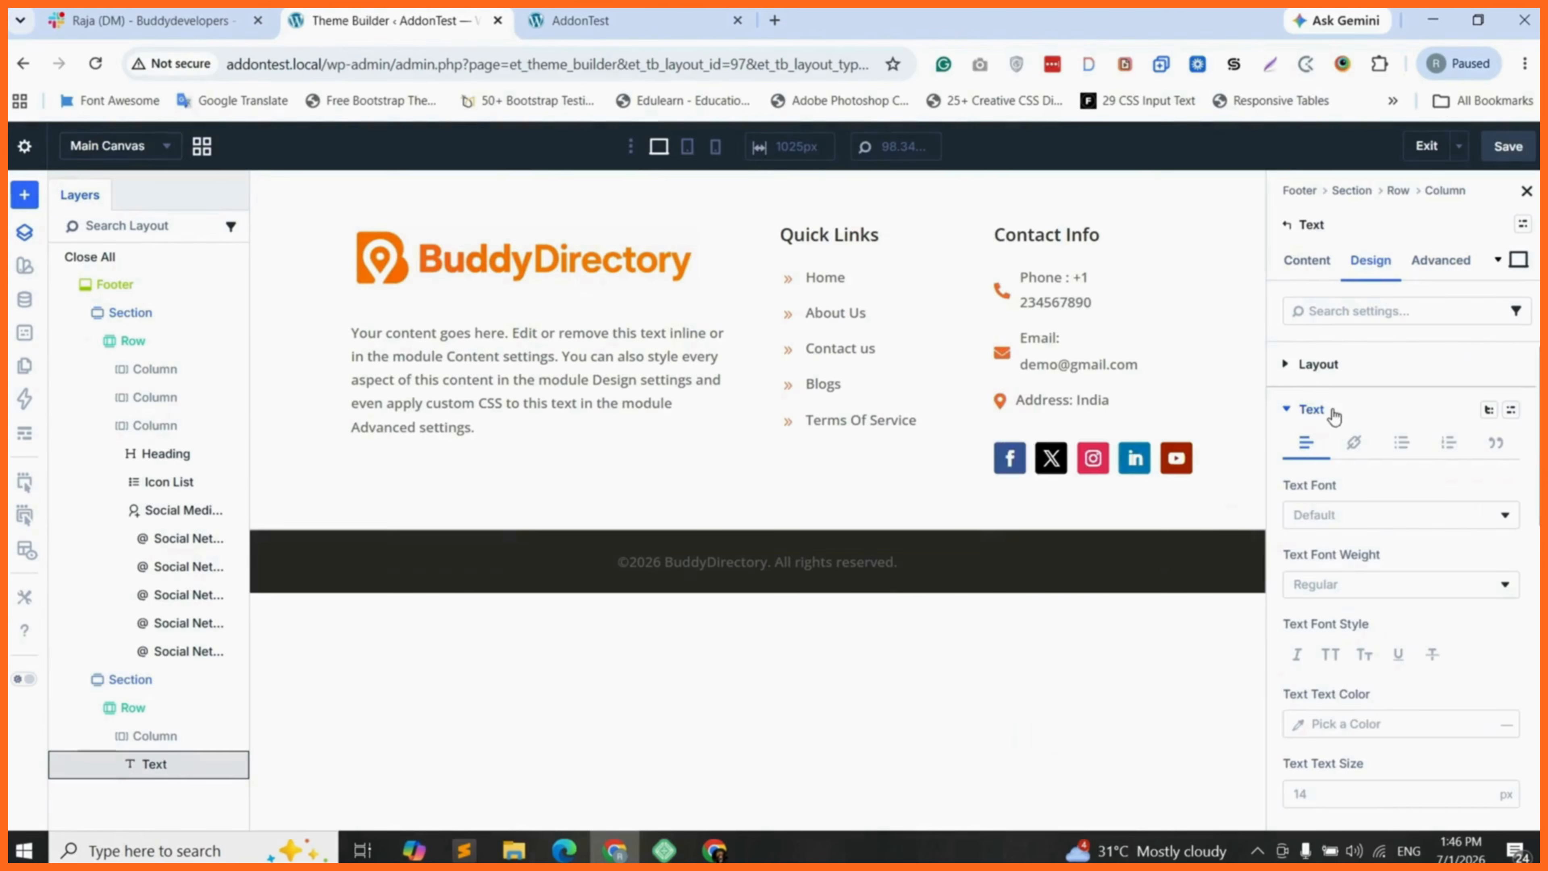
{"action": "scroll", "coordinate": [1310, 629], "scroll_direction": "down", "scroll_amount": 2}
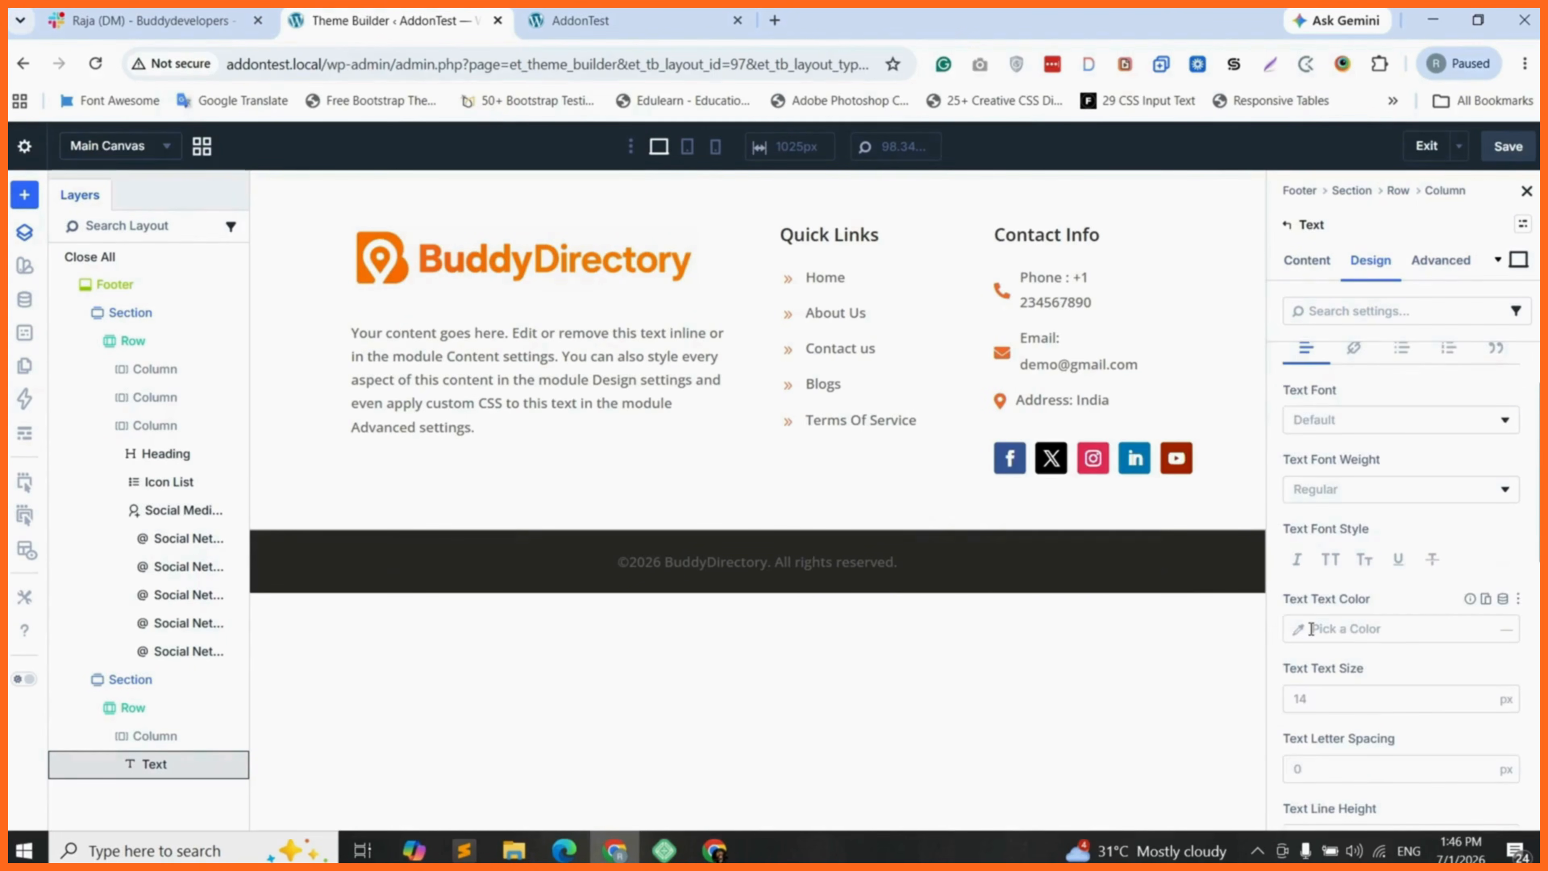
{"action": "left_click", "coordinate": [1311, 629]}
{"action": "left_click_drag", "start_coordinate": [1024, 379], "coordinate": [1023, 402]}
{"action": "left_click", "coordinate": [726, 518]}
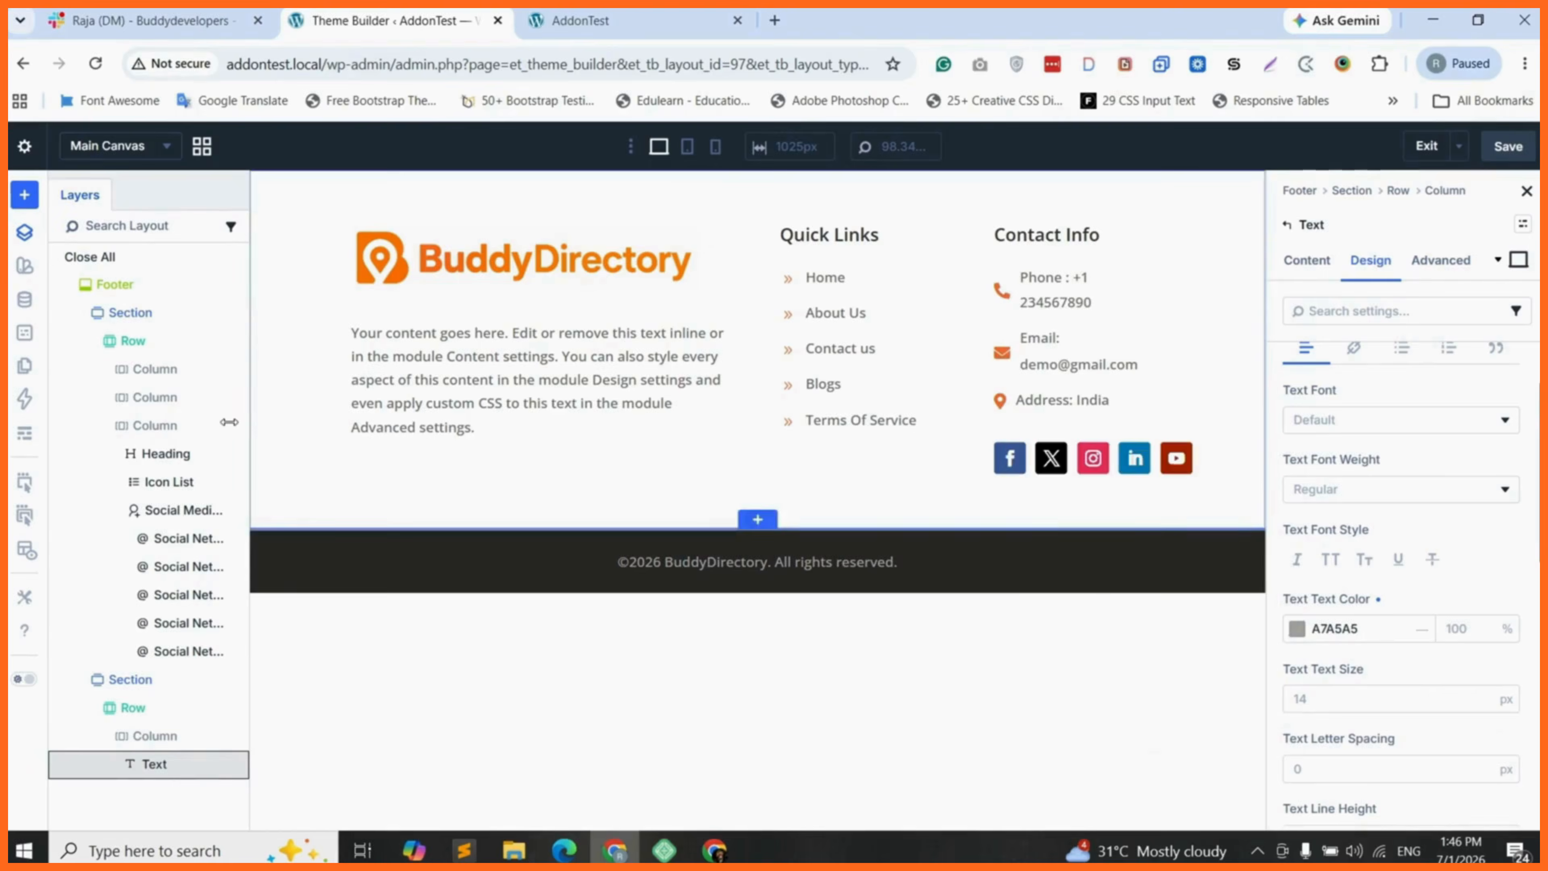
- Give the main footer section a 1 px top border coloured DADADA and save the footer layout
{"action": "left_click", "coordinate": [143, 321]}
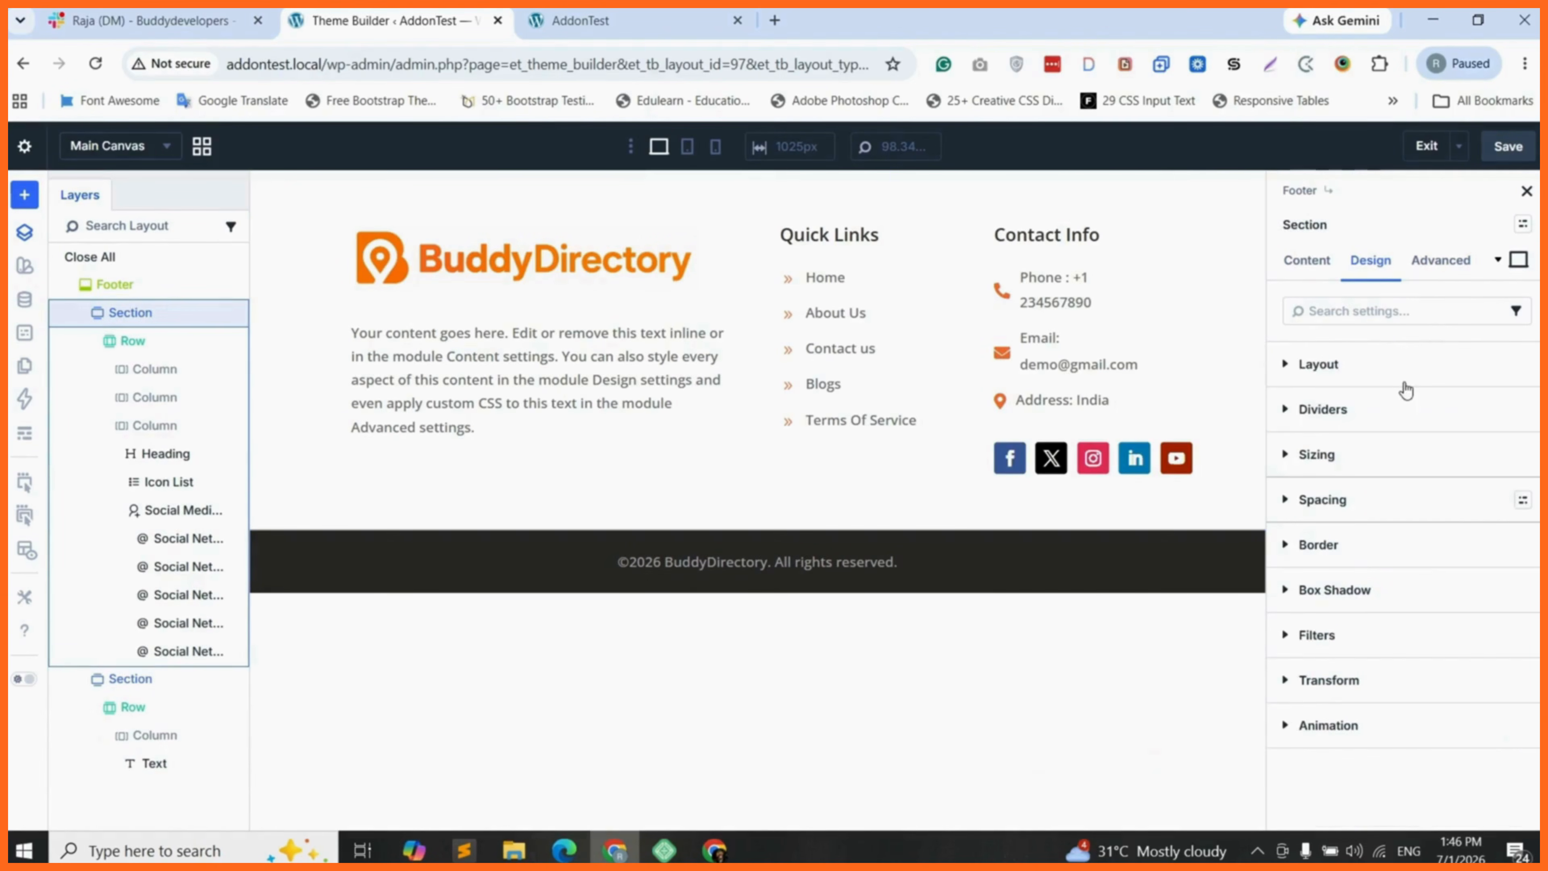
{"action": "left_click", "coordinate": [1348, 544]}
{"action": "left_click", "coordinate": [1354, 612]}
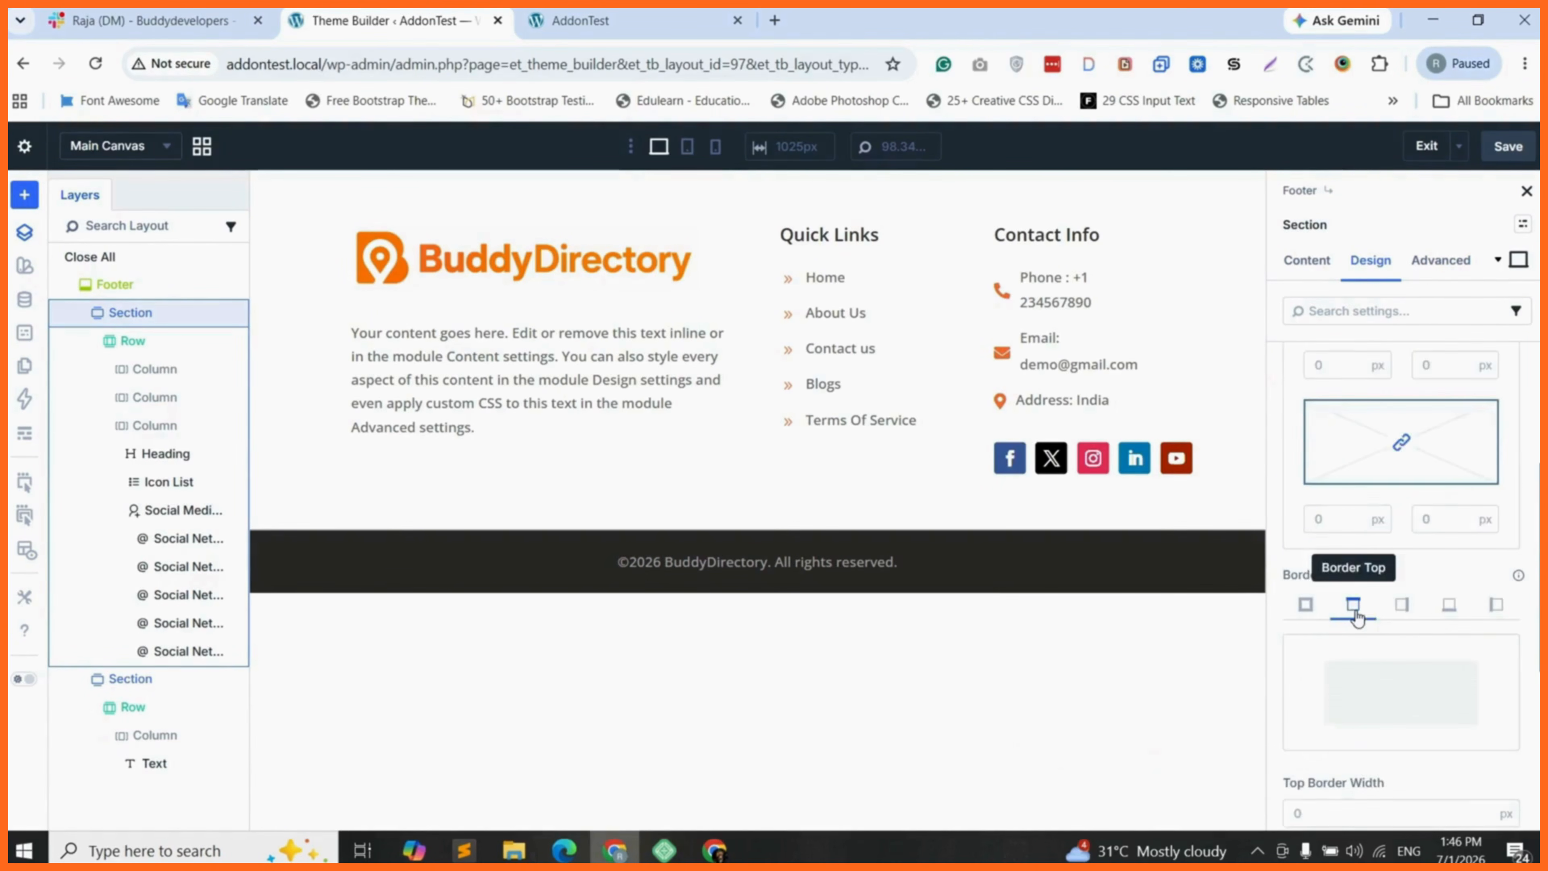
{"action": "scroll", "coordinate": [1357, 617], "scroll_direction": "down", "scroll_amount": 3}
{"action": "left_click", "coordinate": [1356, 622]}
{"action": "type", "text": "1"}
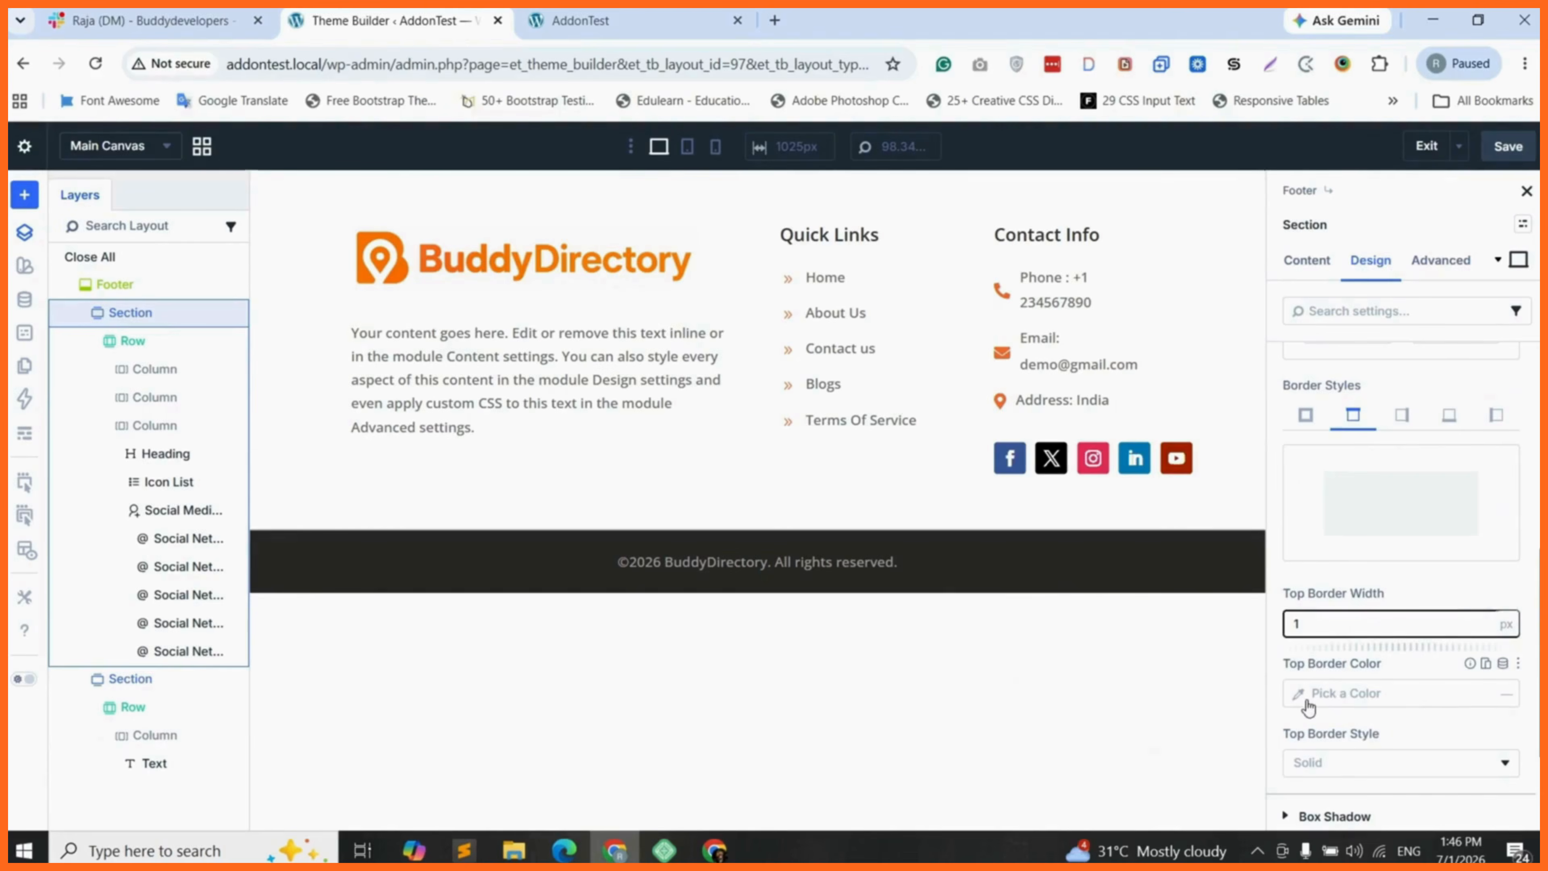
{"action": "left_click", "coordinate": [1309, 708]}
{"action": "left_click", "coordinate": [1017, 373]}
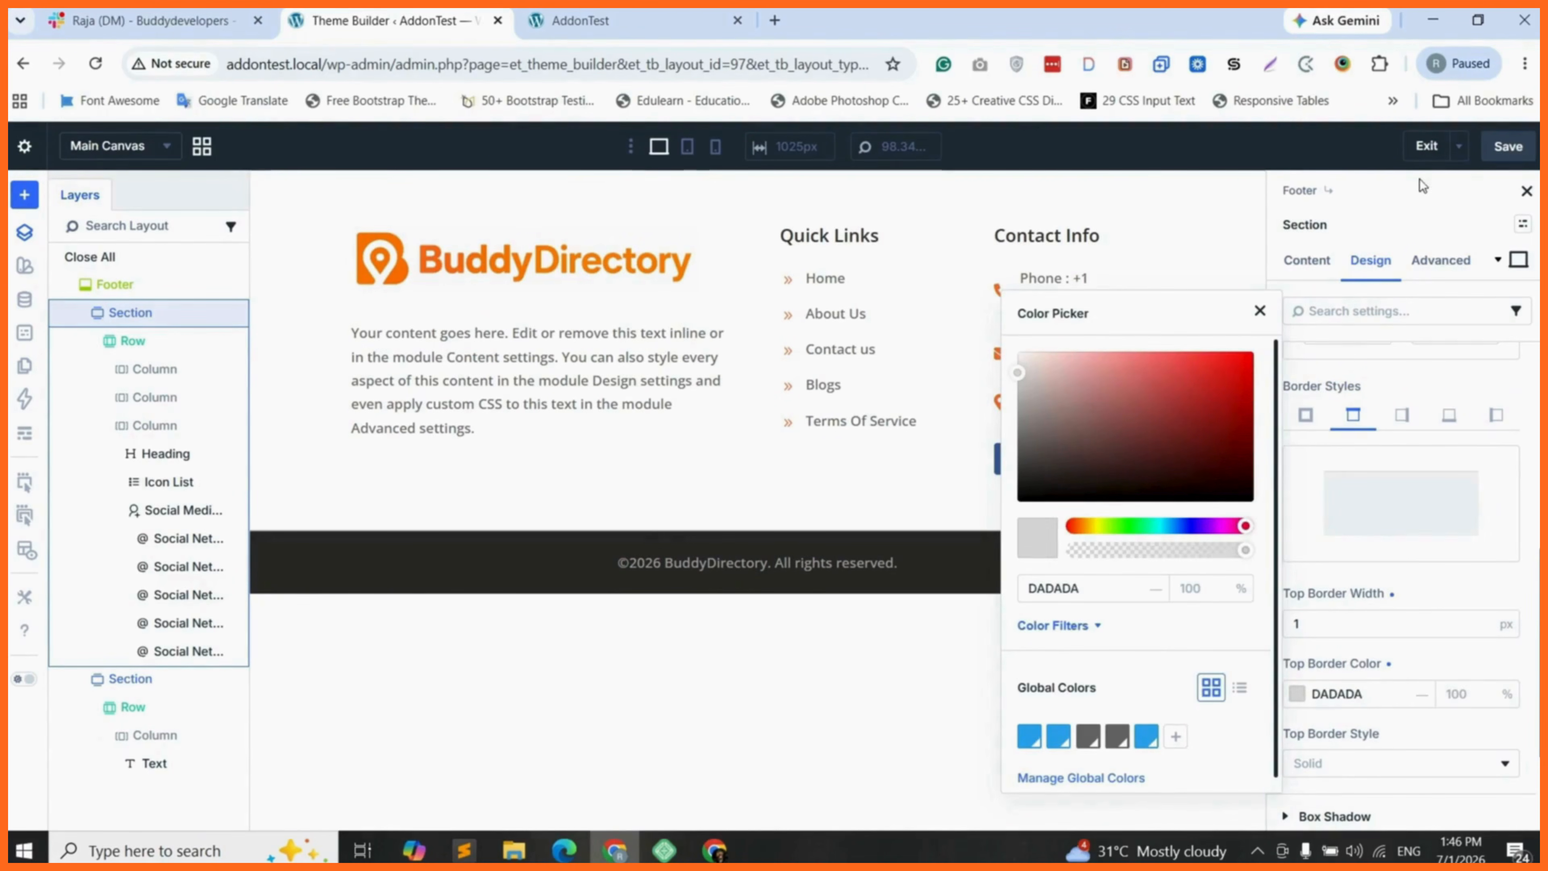
{"action": "left_click", "coordinate": [1509, 150]}
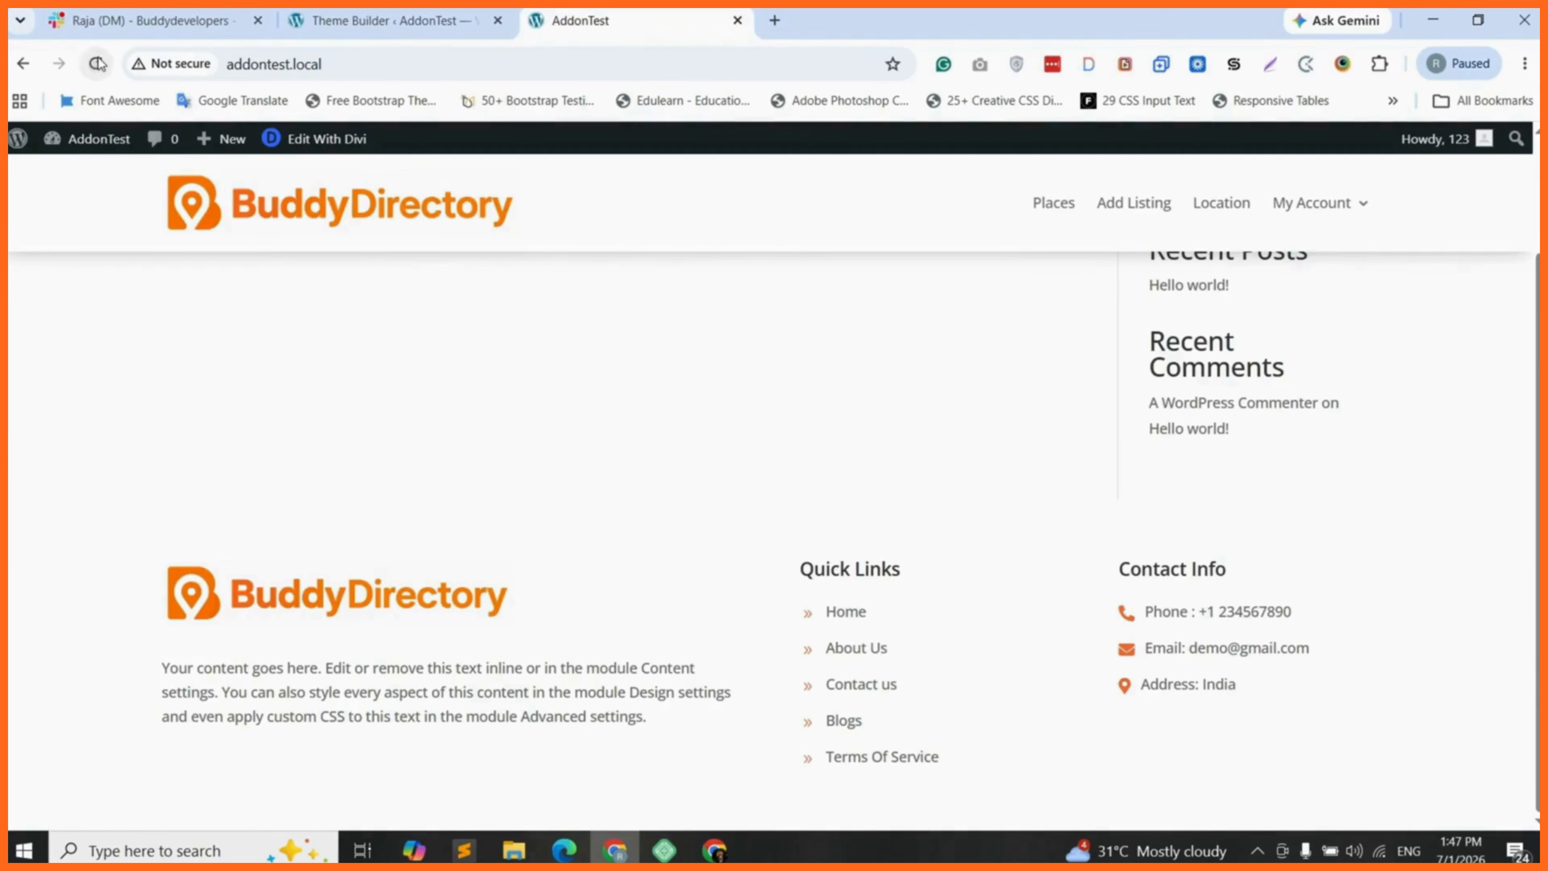
- Reload the AddonTest homepage in its browser tab and check the published footer, including the copyright bar
{"action": "left_click", "coordinate": [97, 64]}
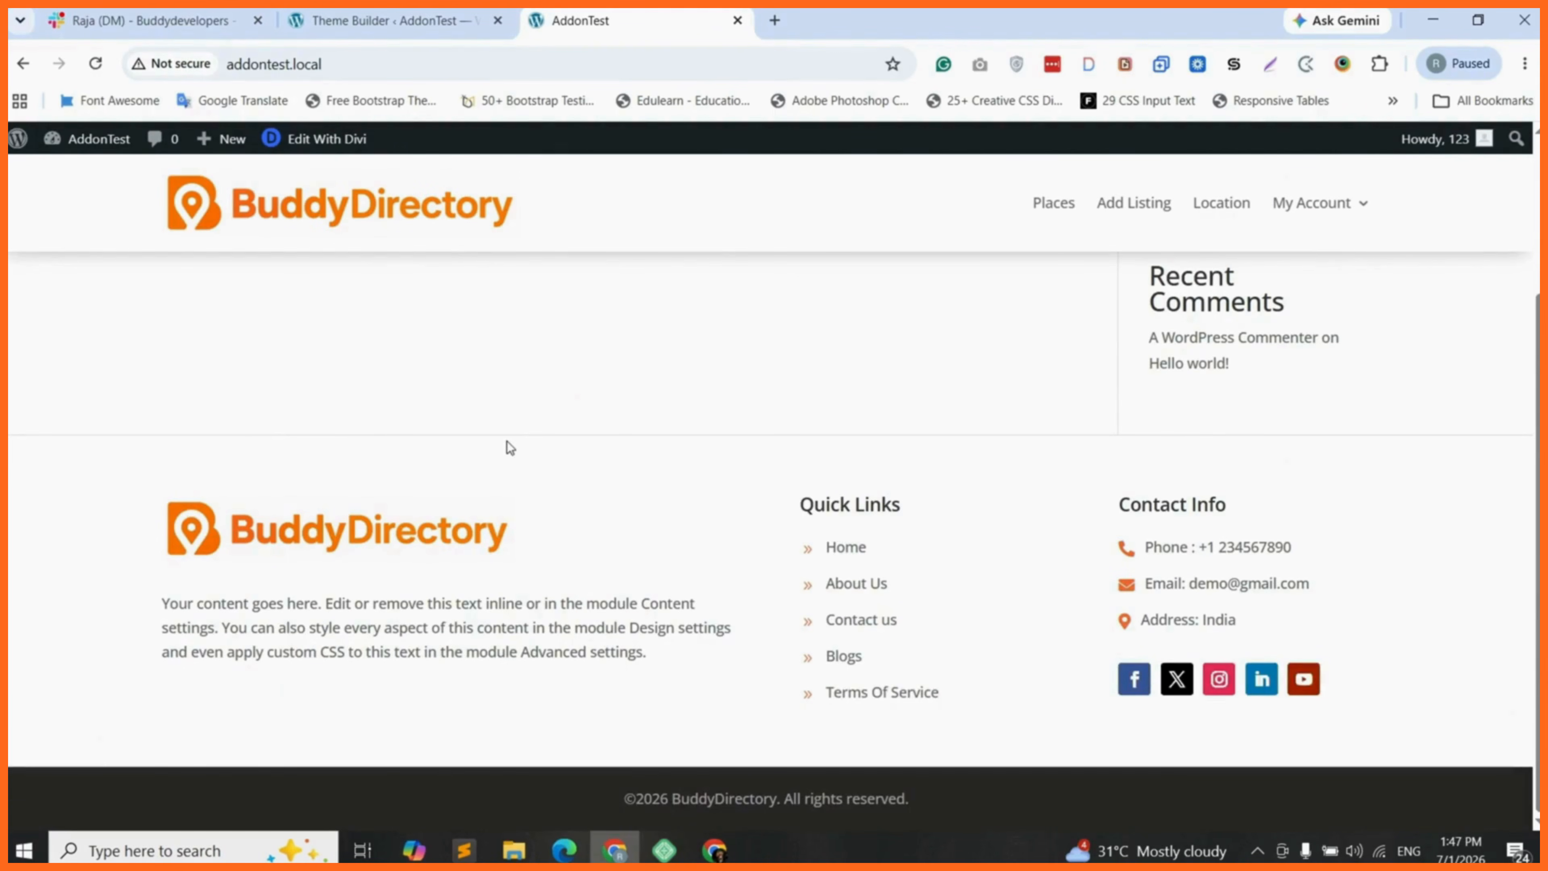
{"action": "triple_click", "coordinate": [644, 798]}
{"action": "left_click", "coordinate": [972, 808]}
{"action": "scroll", "coordinate": [659, 189], "scroll_direction": "up", "scroll_amount": 3}
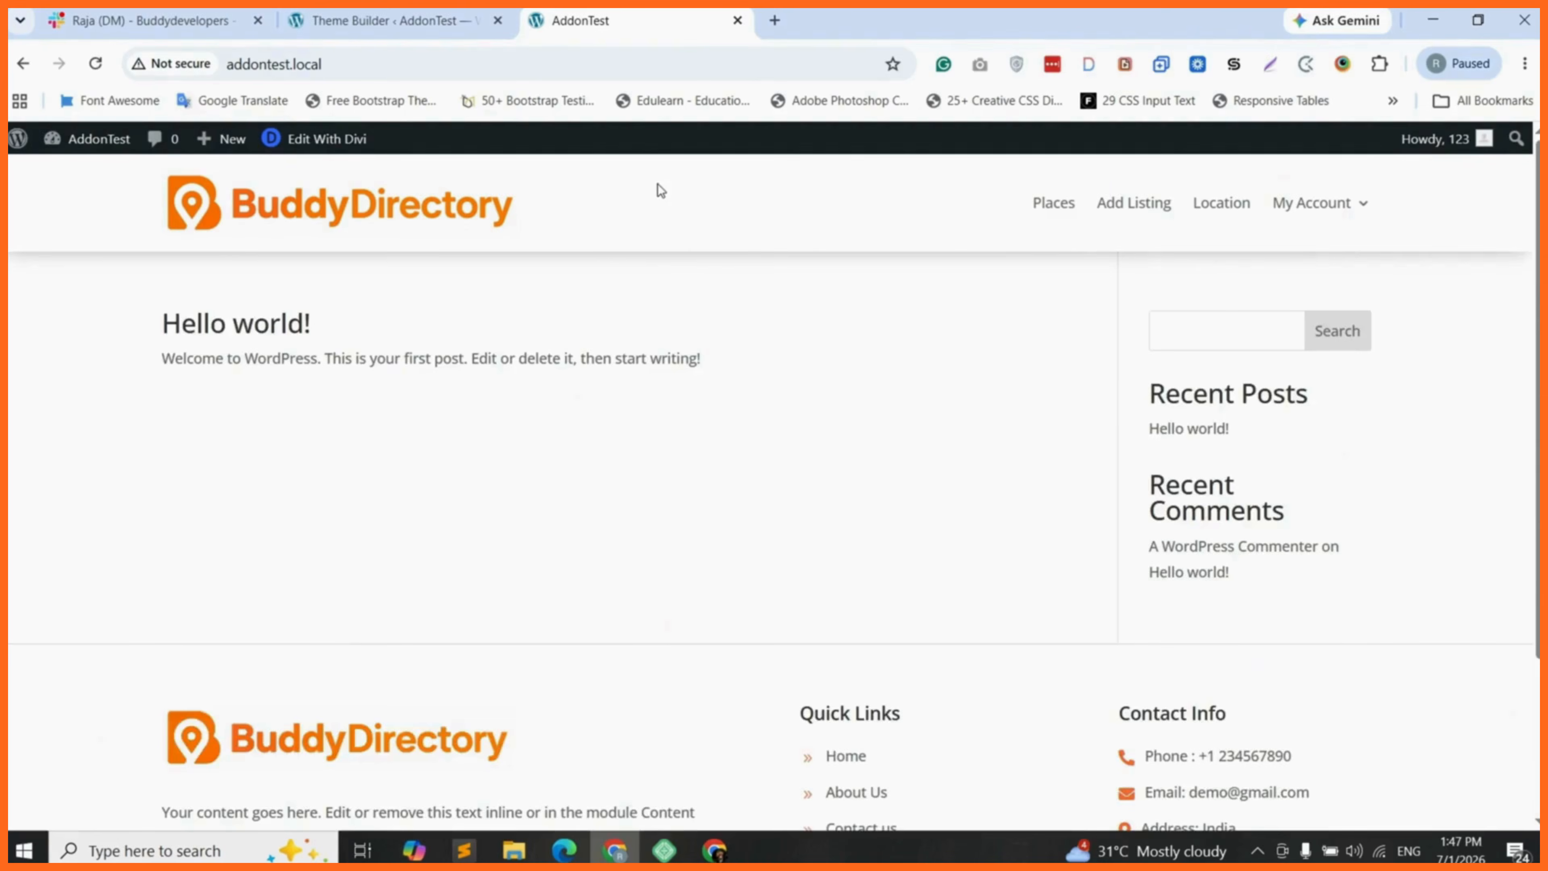
{"action": "scroll", "coordinate": [688, 500], "scroll_direction": "down", "scroll_amount": 3}
{"action": "scroll", "coordinate": [1012, 334], "scroll_direction": "up", "scroll_amount": 3}
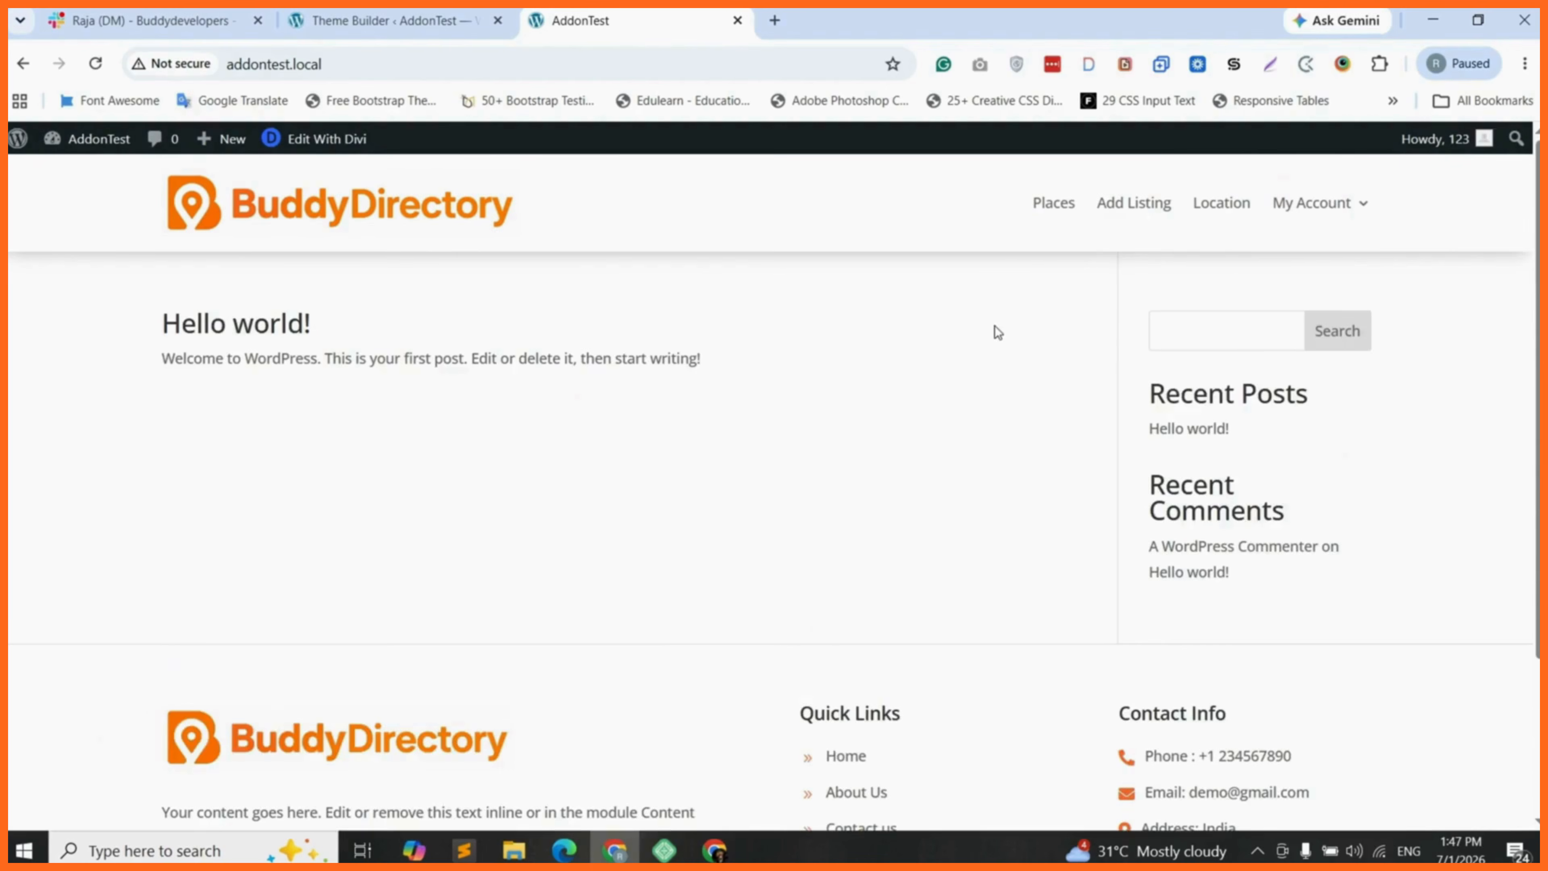